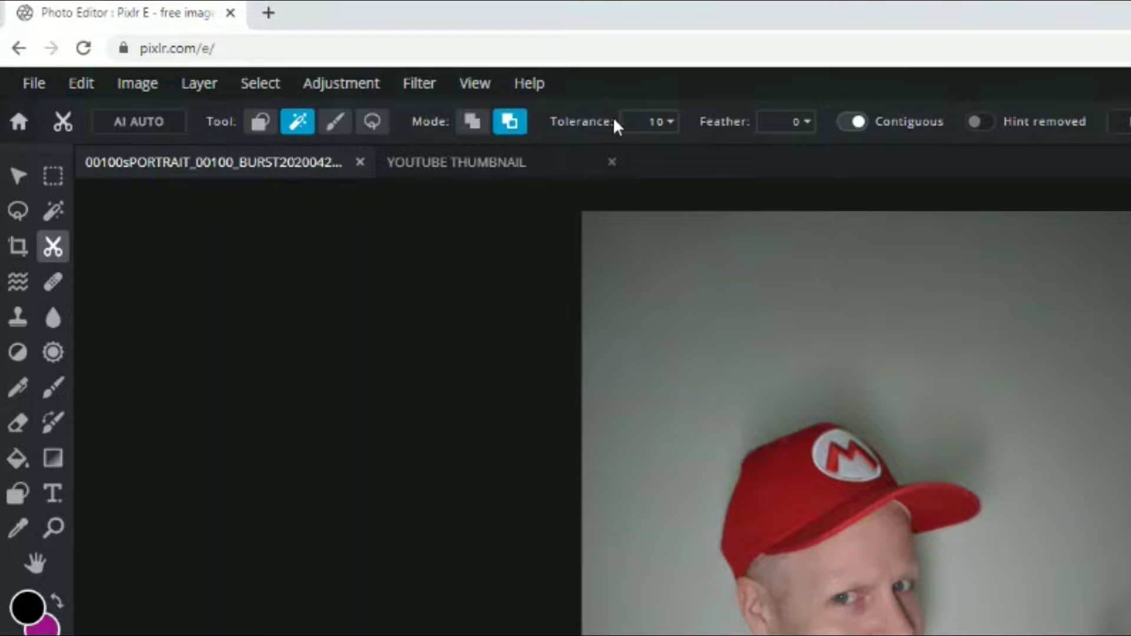
Try cutting out the grey wall beside the head with the magic wand at tolerance 50, and undo the cutout.
left_click(668, 135)
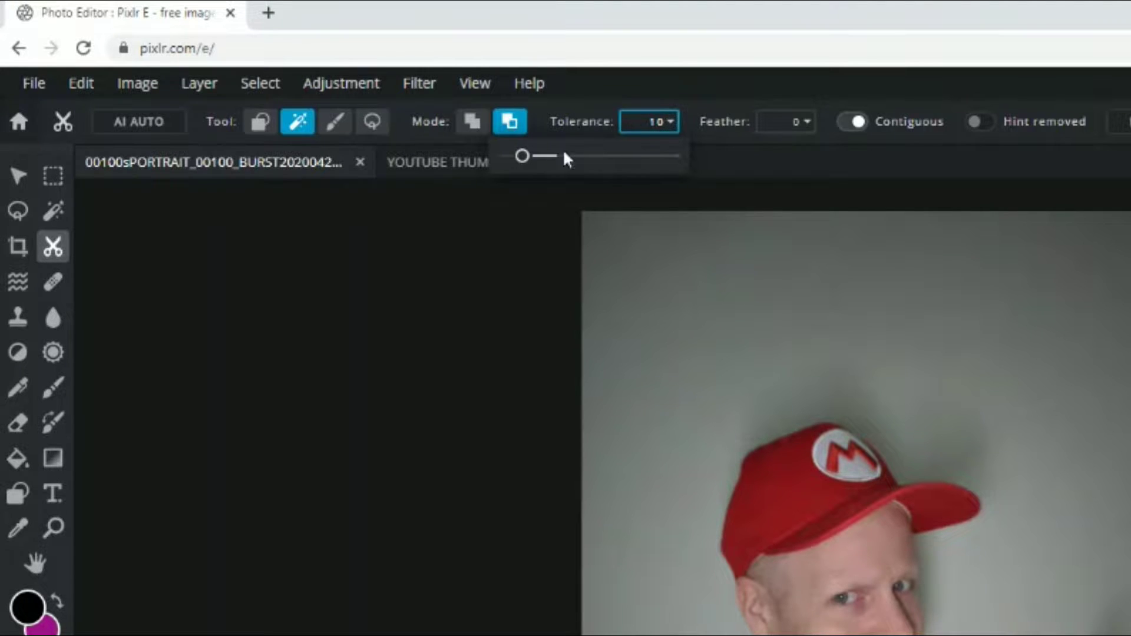
left_click_drag(522, 167, 581, 172)
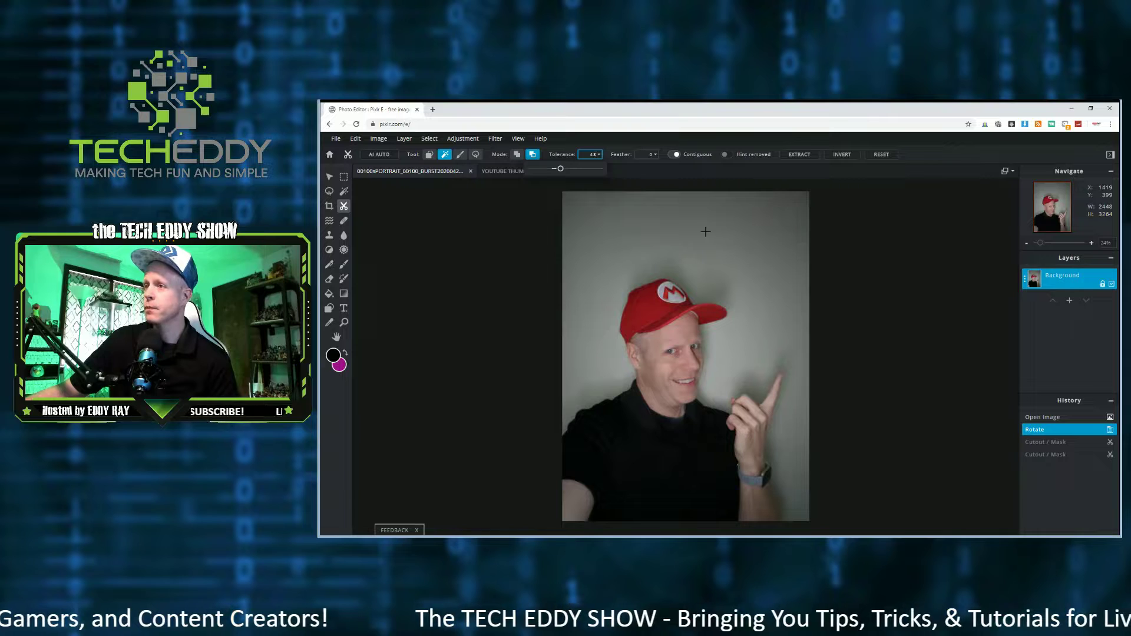
left_click_drag(560, 170, 566, 169)
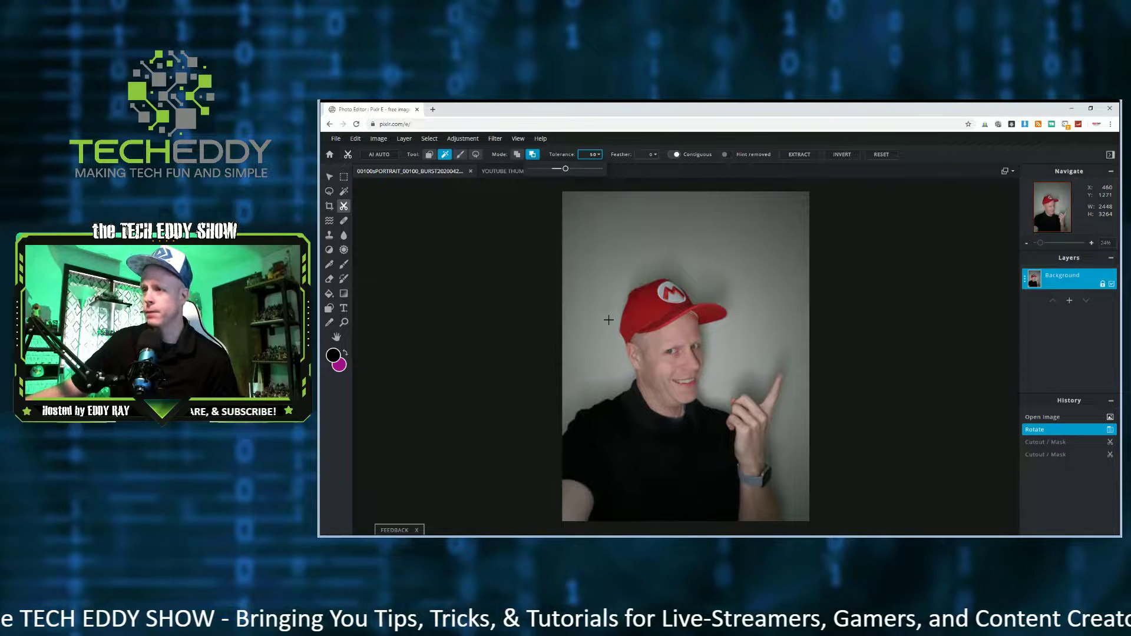
left_click(595, 334)
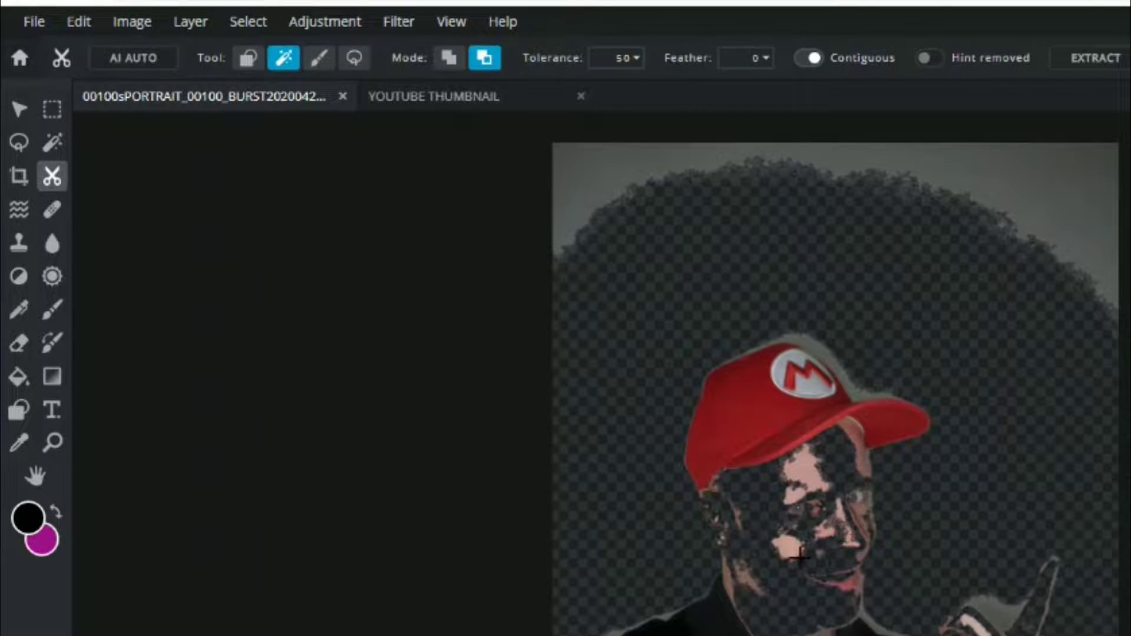
scroll(685, 377, "up", 3)
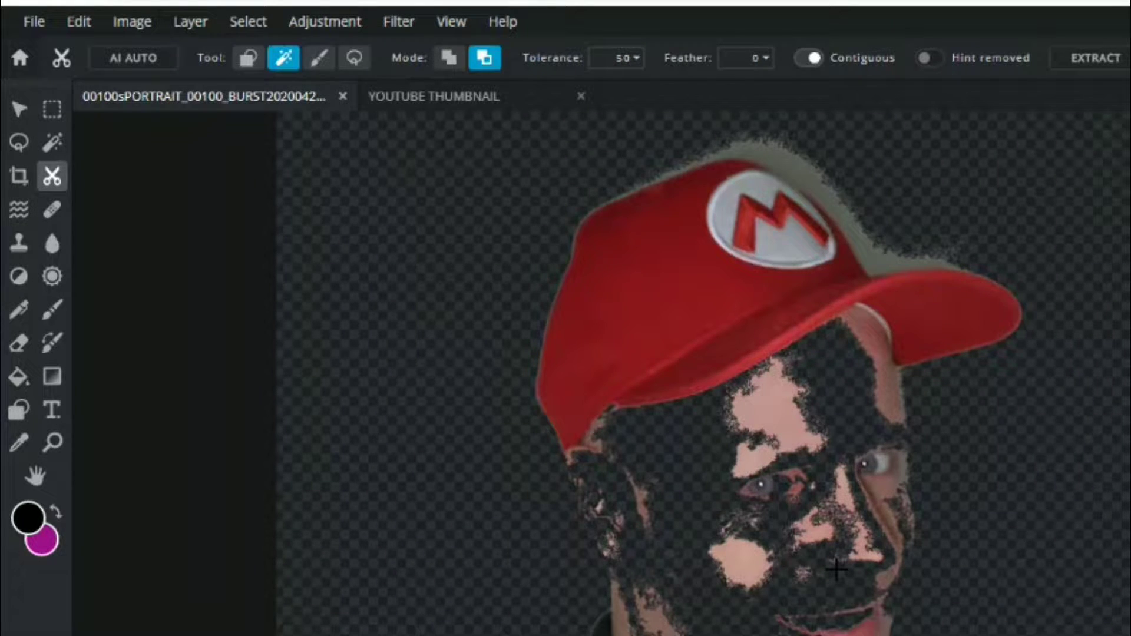
left_click(78, 21)
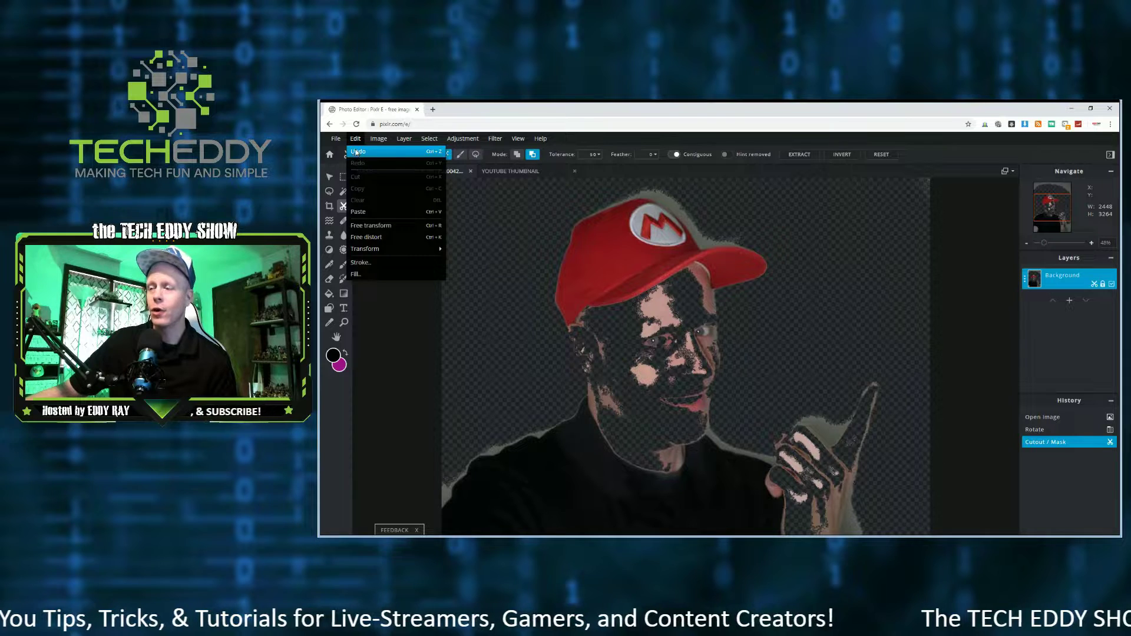
left_click(83, 54)
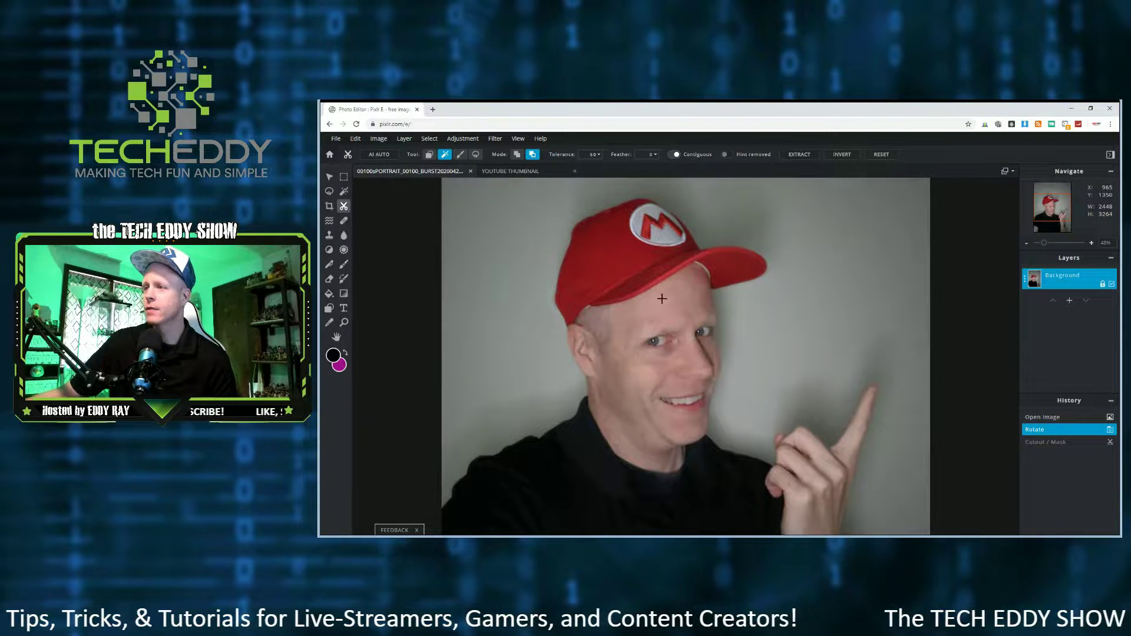
Set the wand cutout tolerance to 12 and remove the wall area between the face and the raised hand.
scroll(675, 306, "down", 1)
left_click(592, 155)
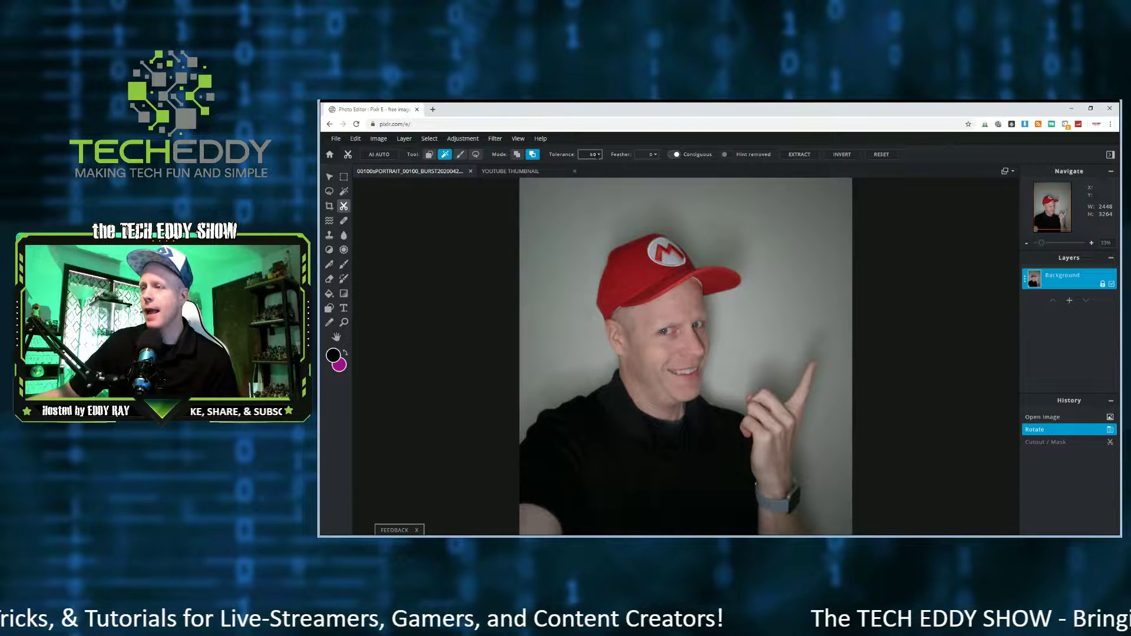
left_click_drag(564, 172, 543, 172)
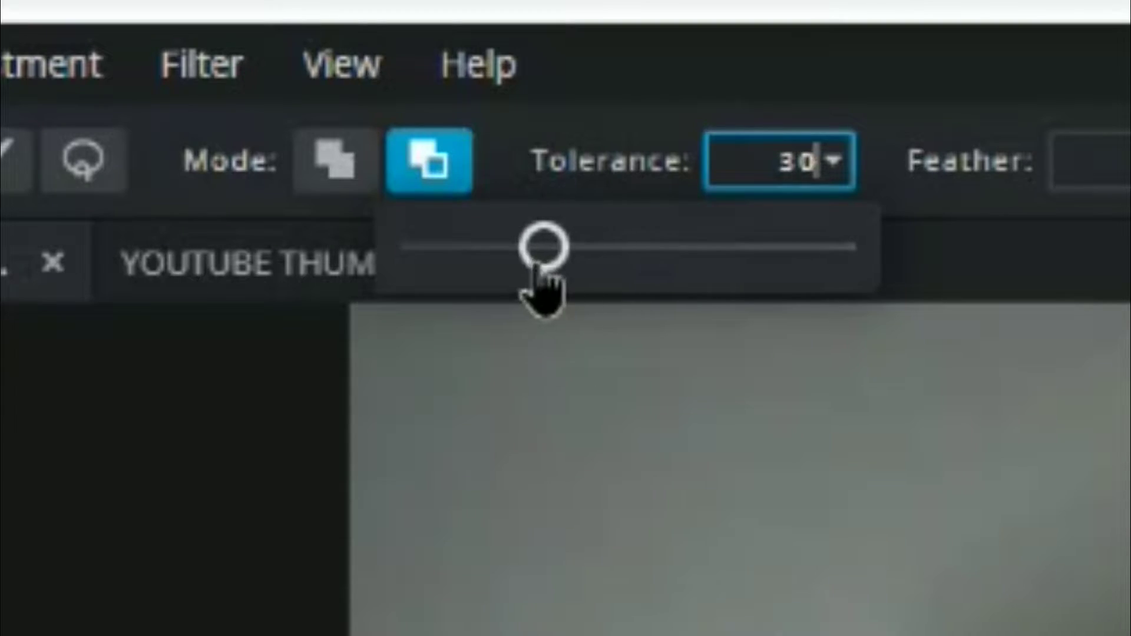
left_click_drag(500, 267, 478, 266)
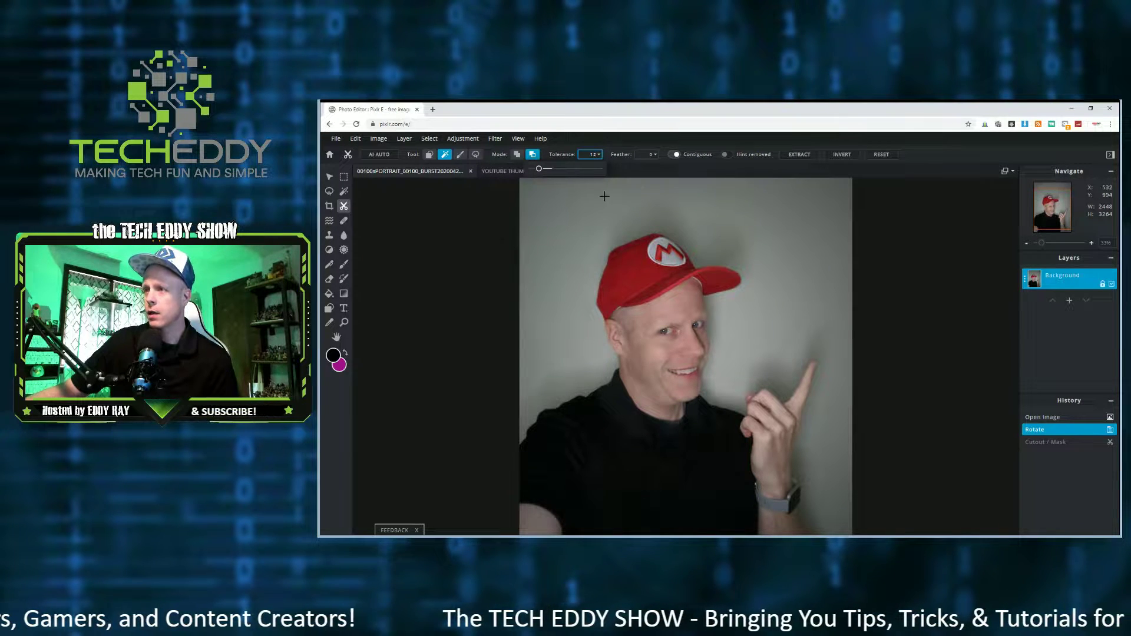
left_click(462, 242)
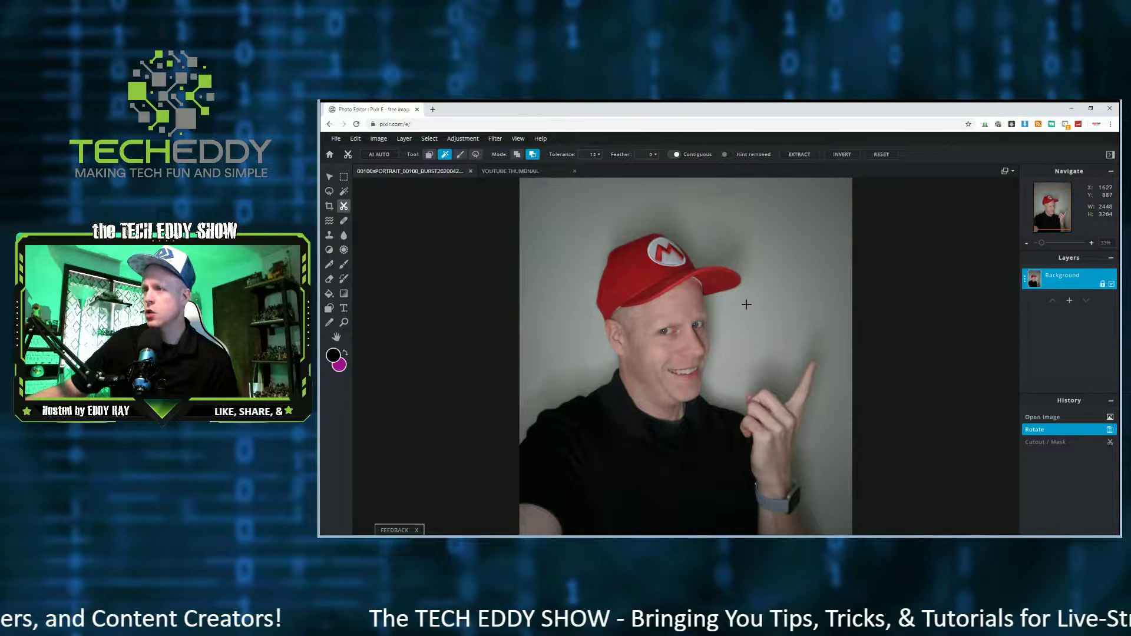
left_click(741, 330)
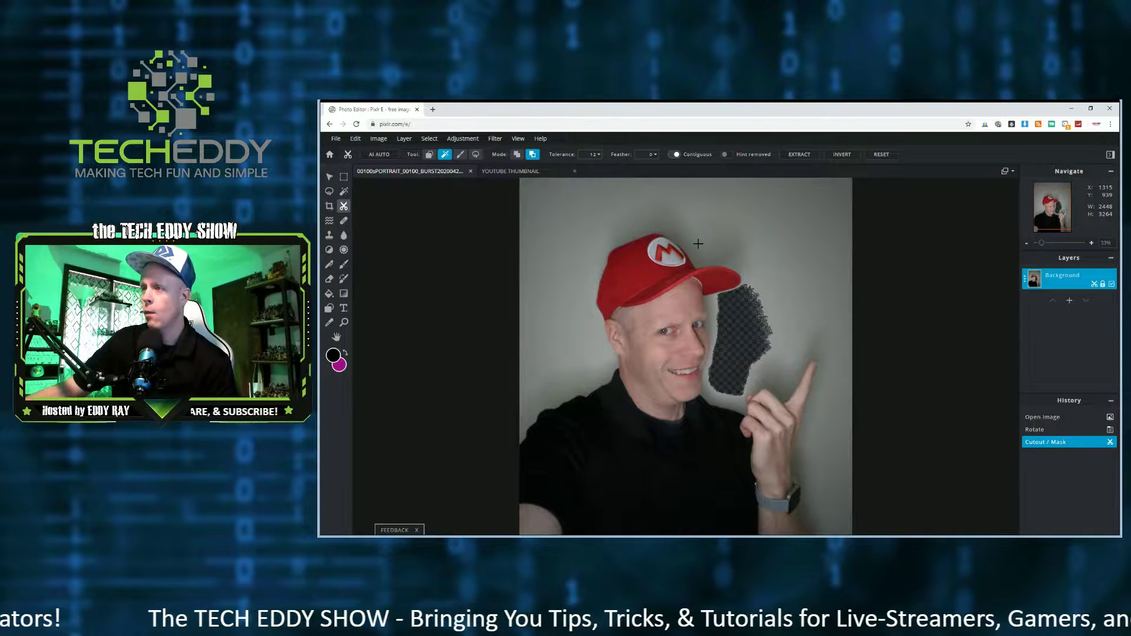
Remove more wall areas around the cap, above the shoulder and beside the wrist with the wand cutout.
left_click_drag(758, 244, 757, 264)
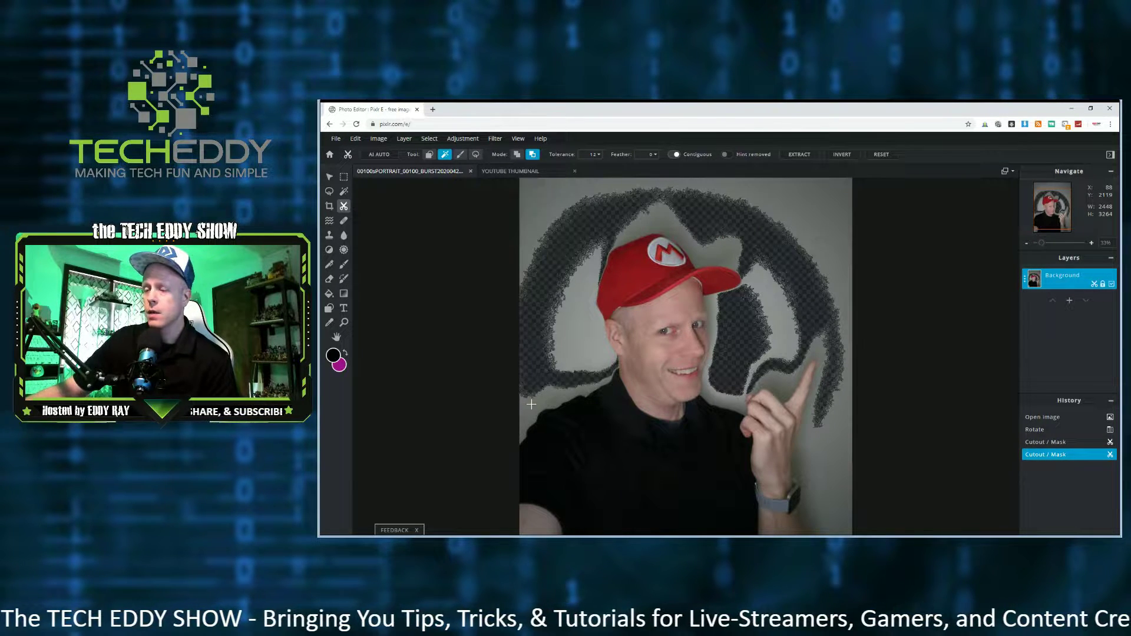
left_click_drag(531, 404, 613, 374)
left_click_drag(573, 330, 572, 317)
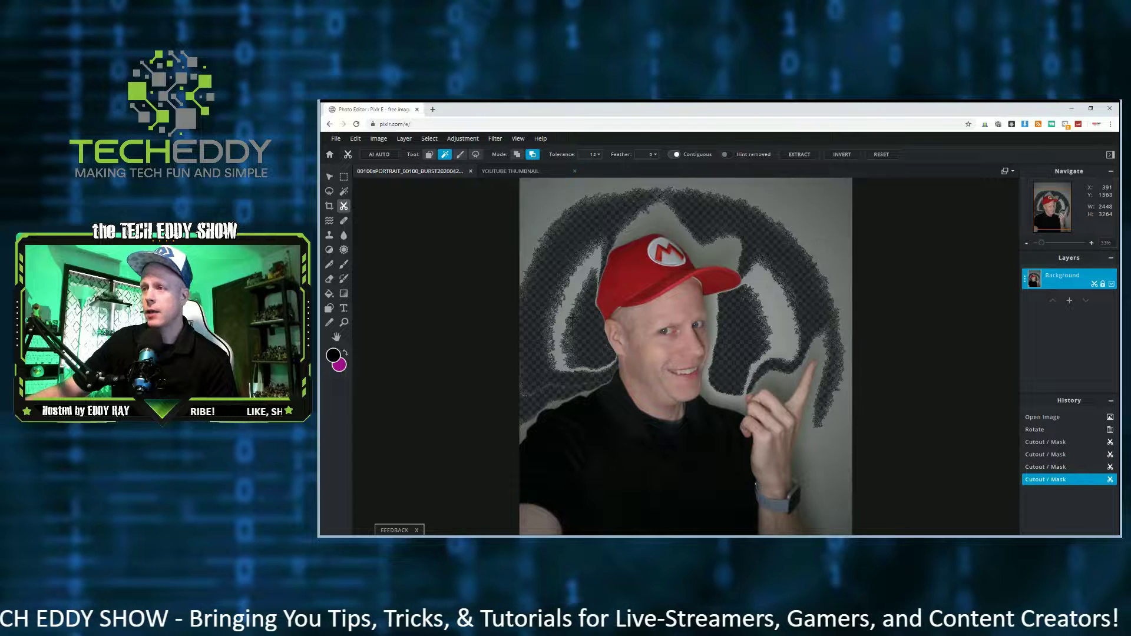
left_click_drag(655, 219, 701, 227)
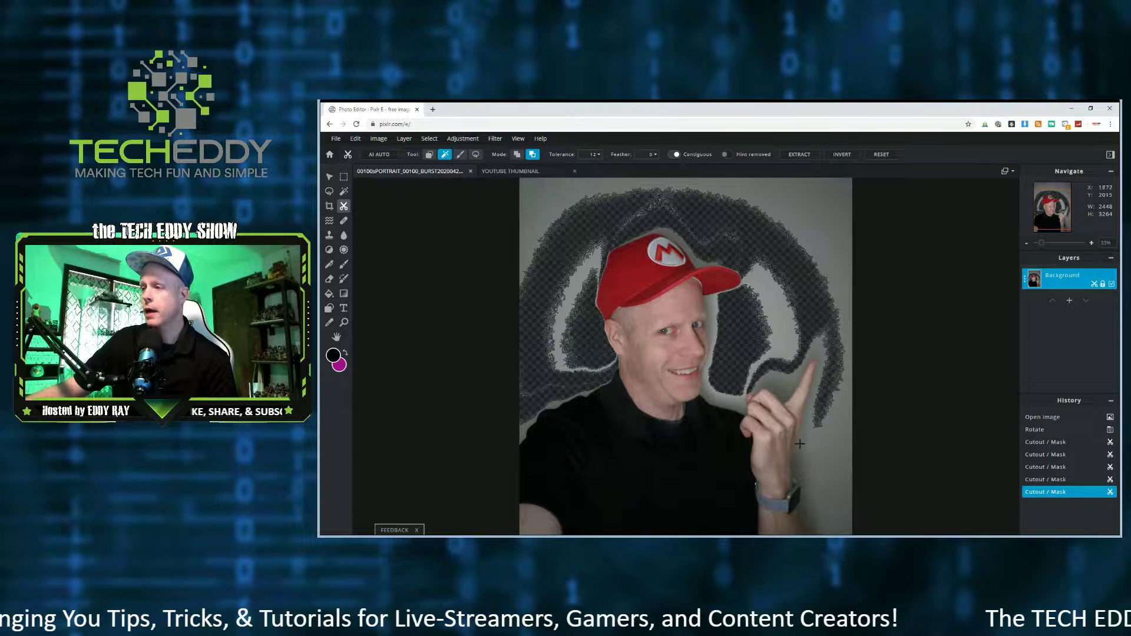
left_click(813, 460)
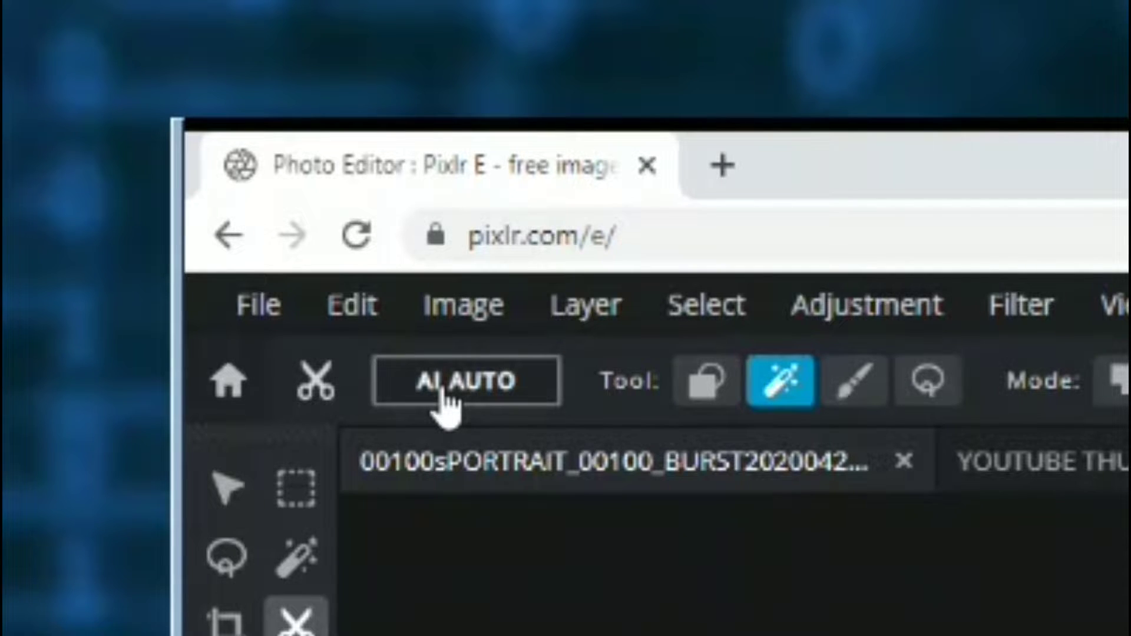
Remove the whole background with the AI automatic cutout, continuing past the ad for the premium tool.
left_click(442, 392)
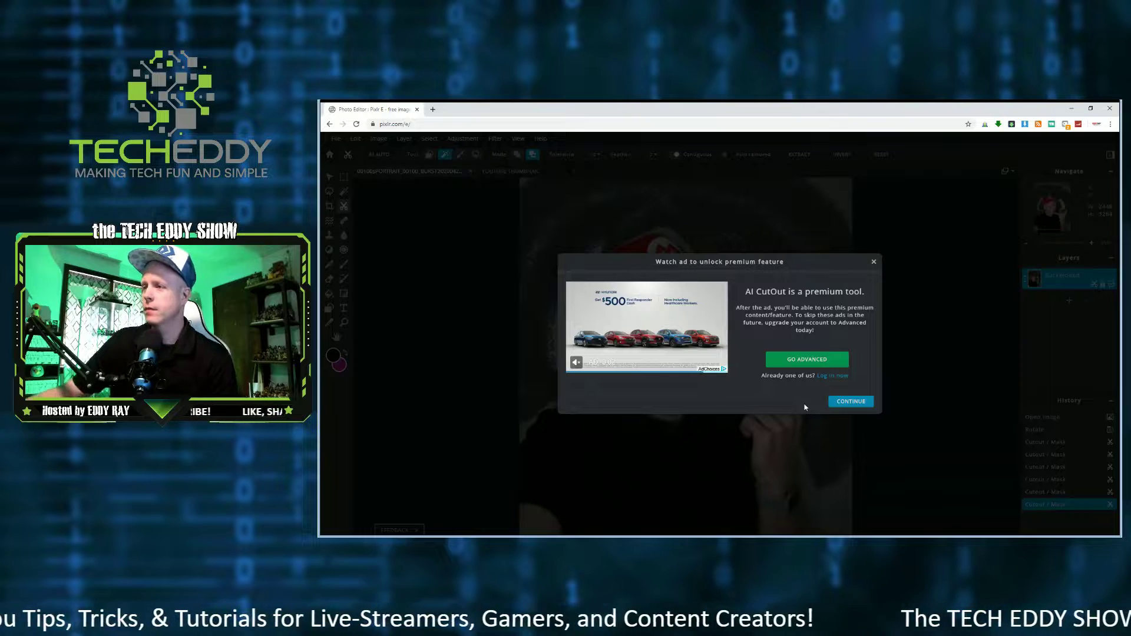
left_click(850, 402)
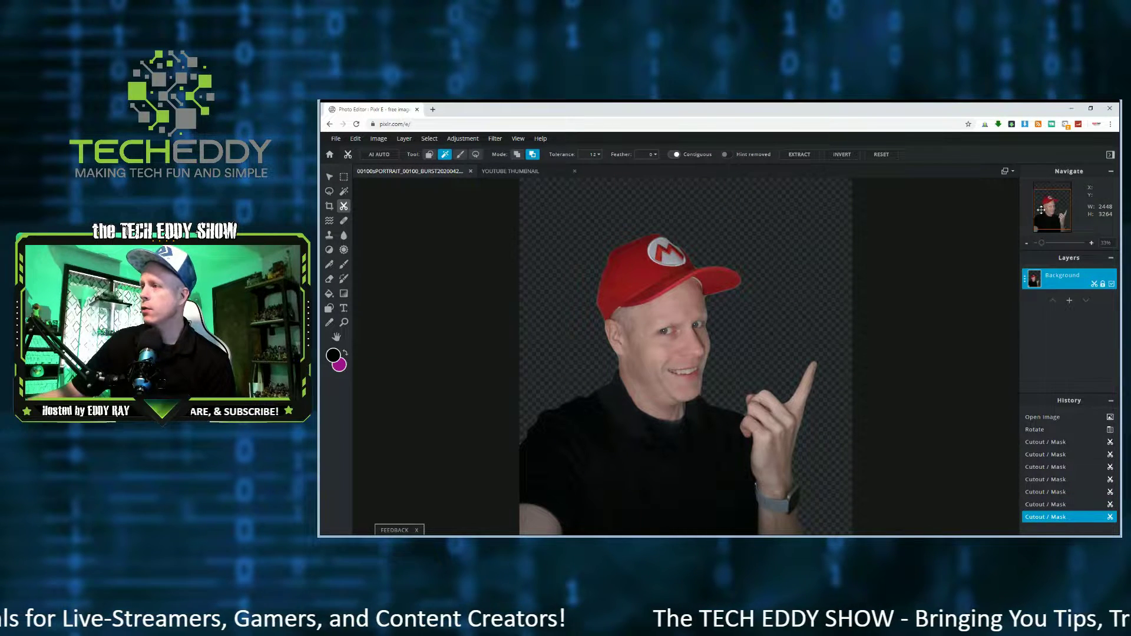
scroll(768, 333, "down", 2)
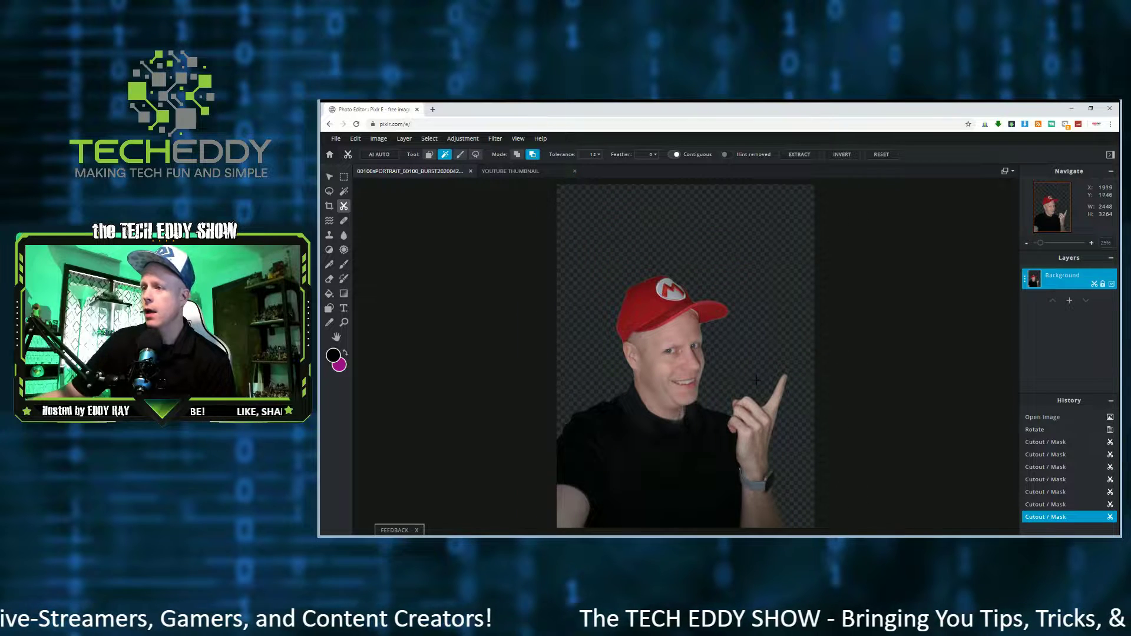
Cut out the leftover background between the shoulder and the hand and in the gap between the fingers with the wand.
scroll(756, 380, "up", 2)
scroll(758, 417, "up", 3)
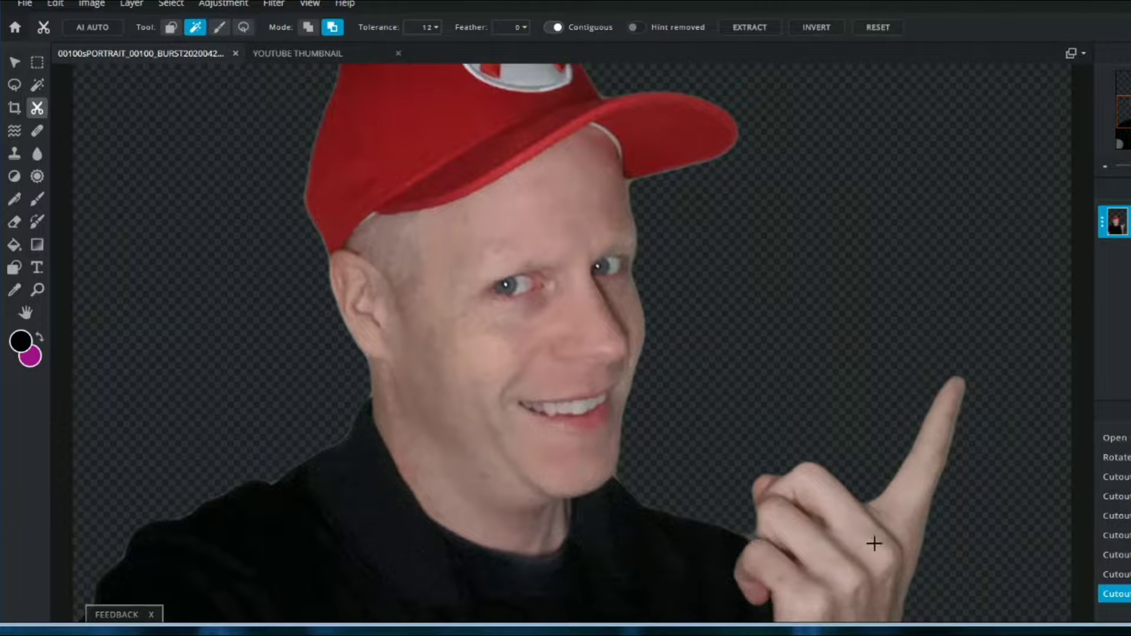
scroll(821, 435, "up", 4)
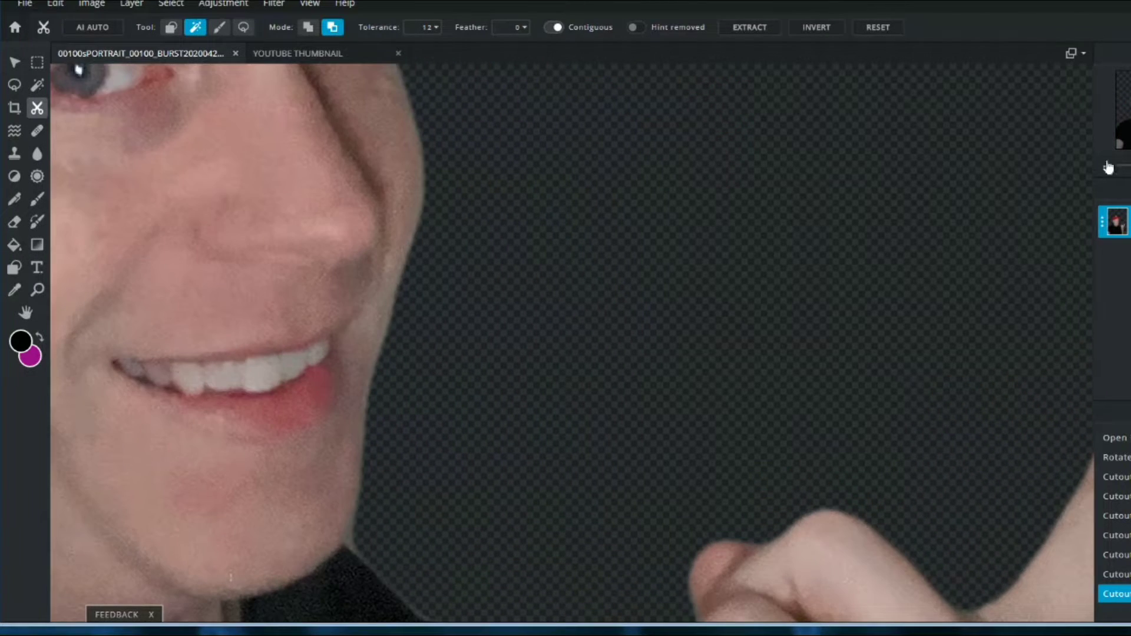
left_click_drag(1121, 106, 1125, 124)
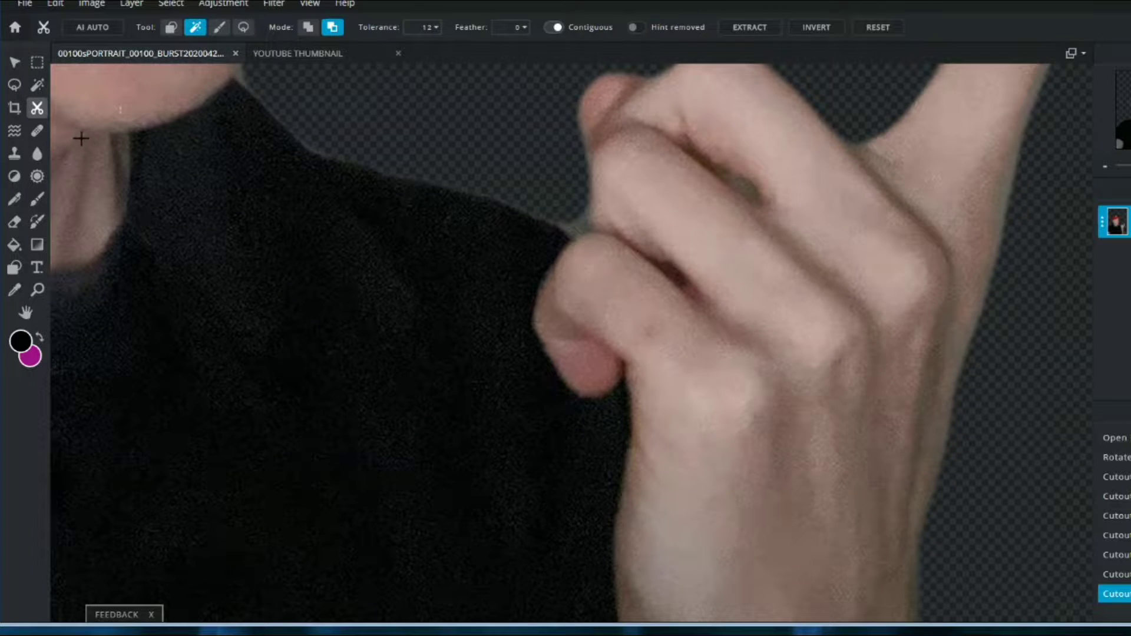
left_click(580, 219)
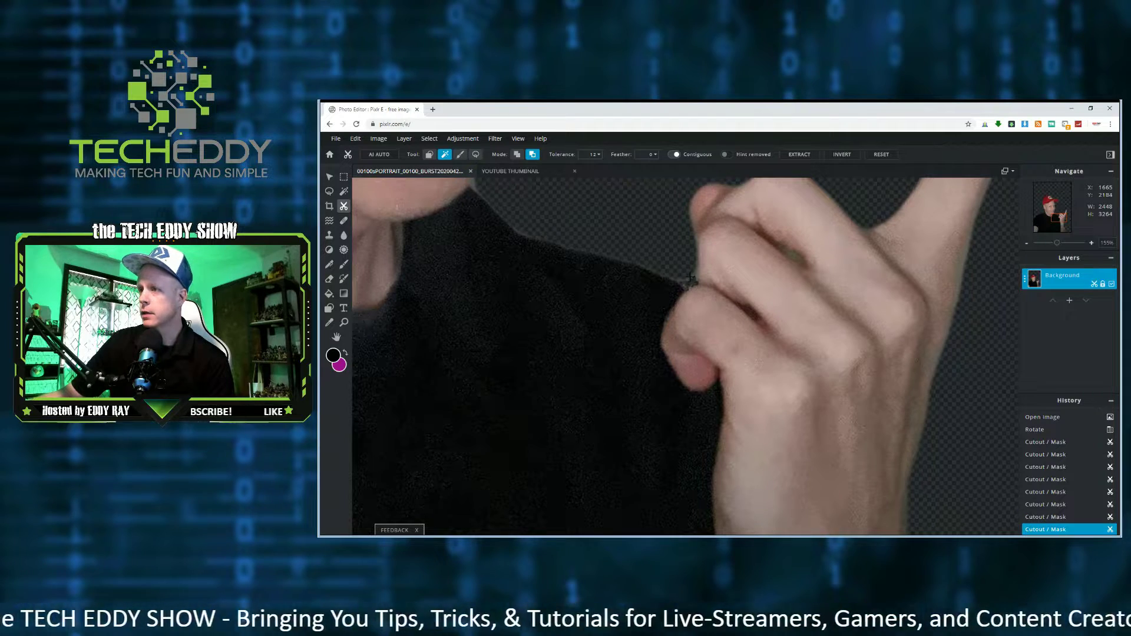
left_click(795, 259)
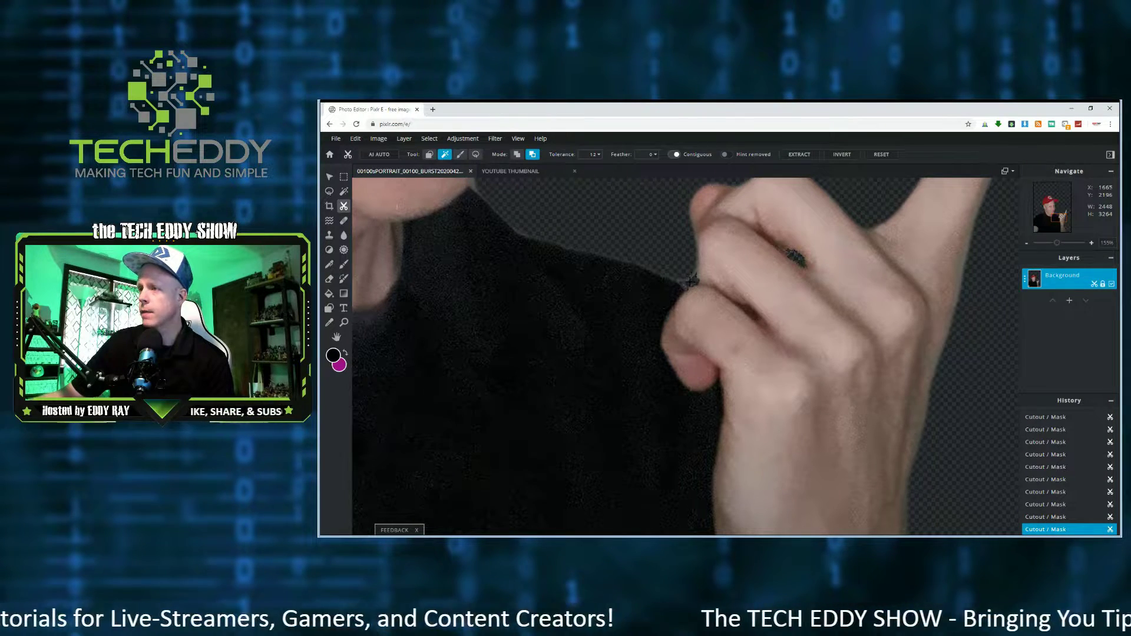
Cut away the remaining fringe in the corner between the shoulder and the curled fingers with the lasso cutout.
key("l")
scroll(733, 259, "up", 5)
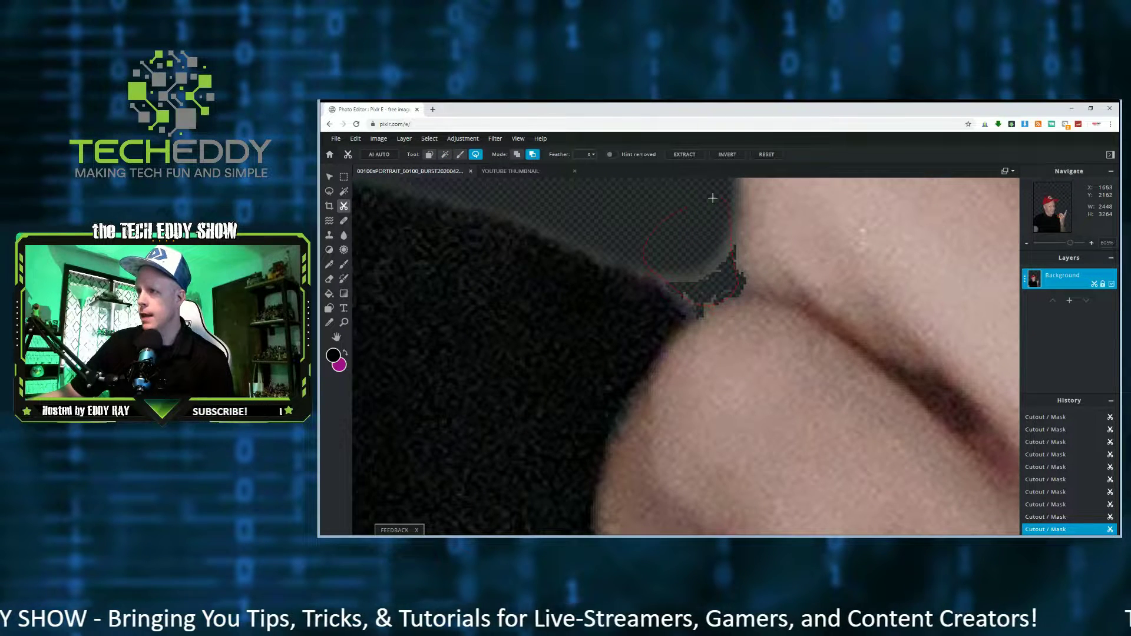
left_click_drag(716, 210, 714, 211)
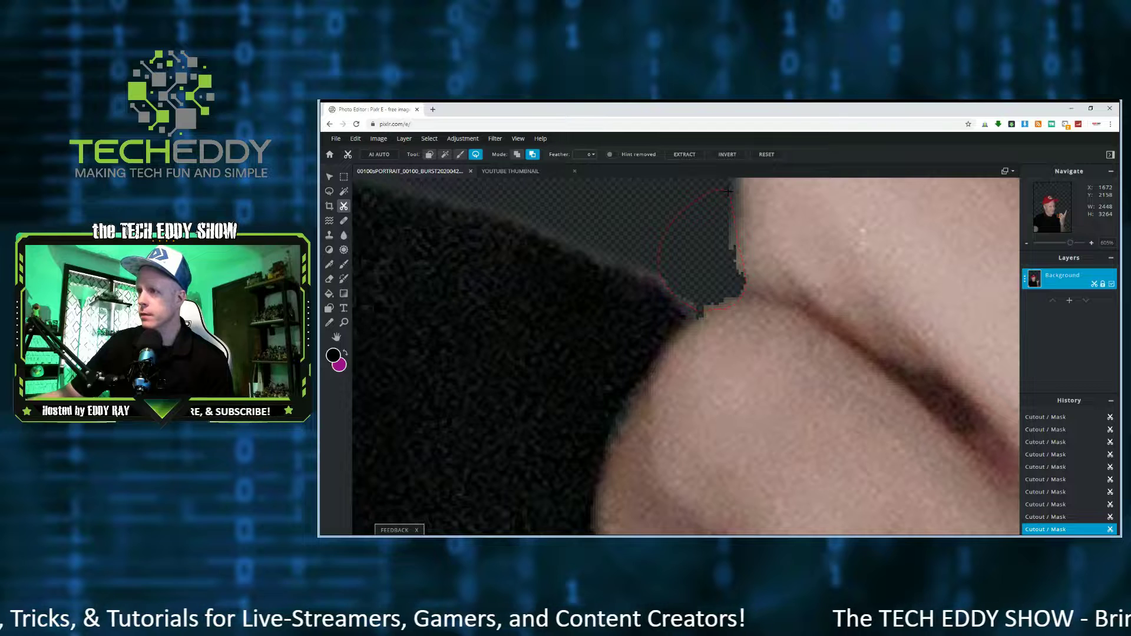
left_click_drag(729, 192, 728, 192)
scroll(687, 245, "up", 2)
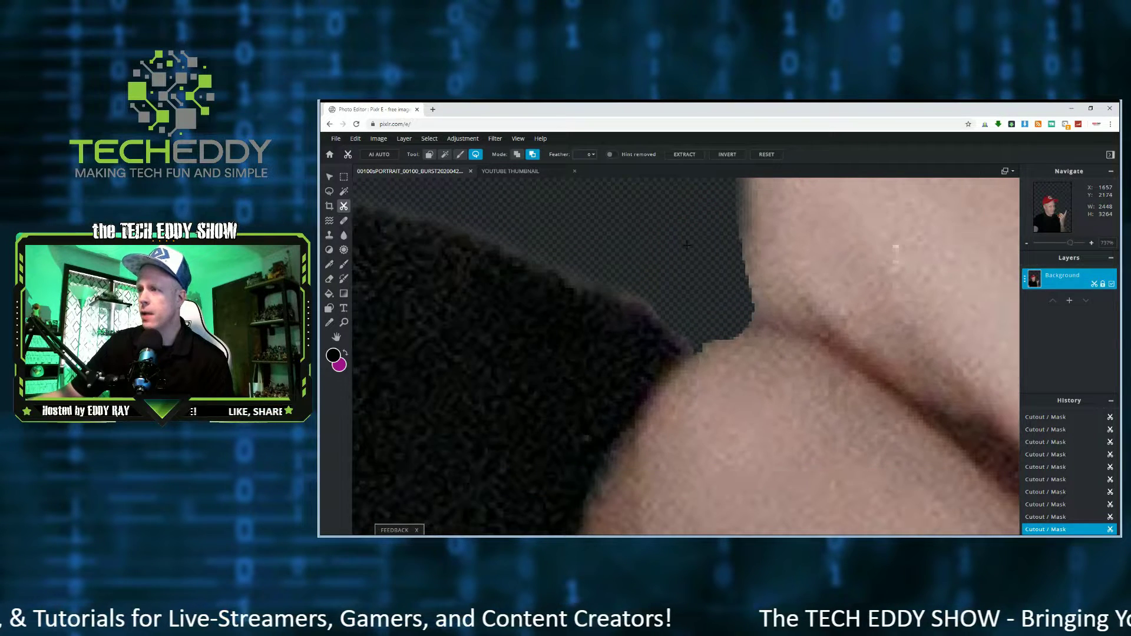
scroll(687, 245, "down", 15)
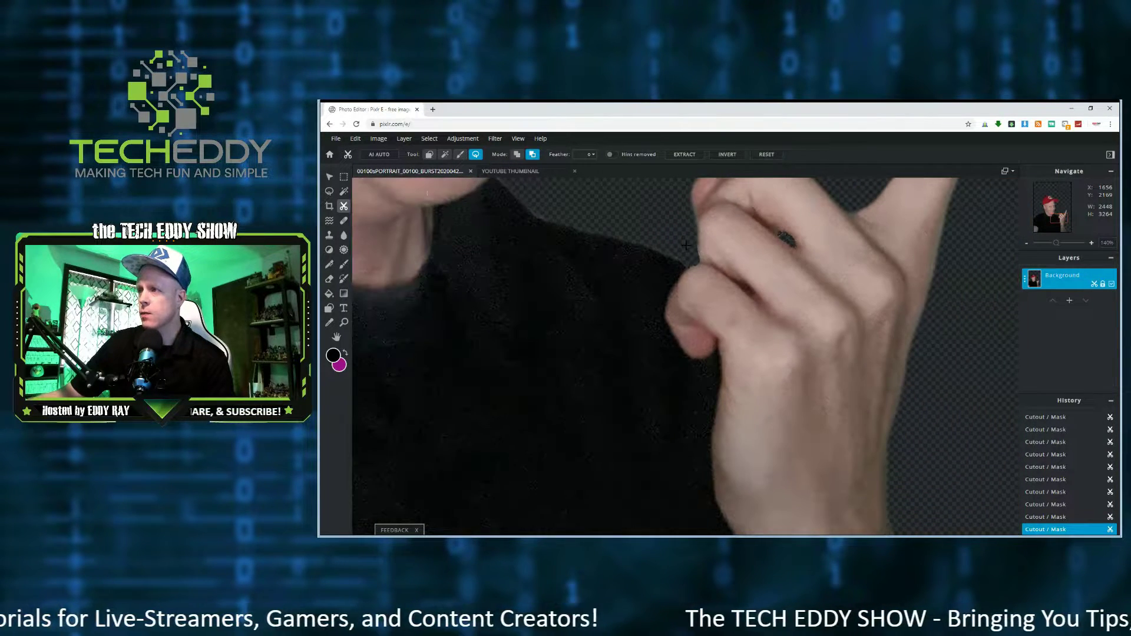
scroll(687, 245, "down", 10)
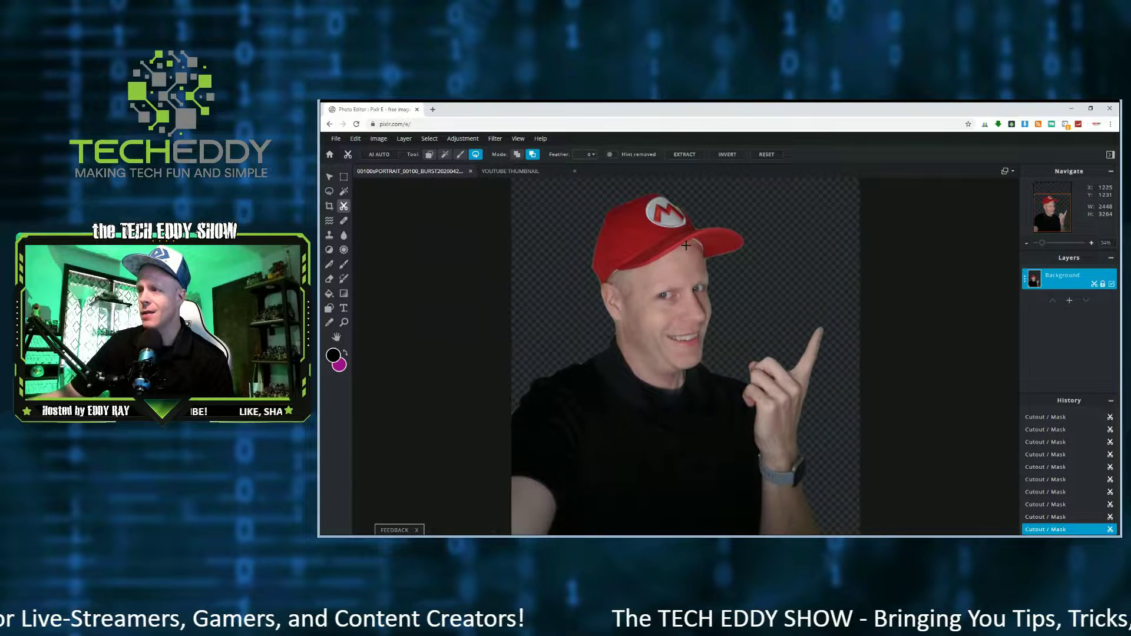
scroll(686, 246, "down", 1)
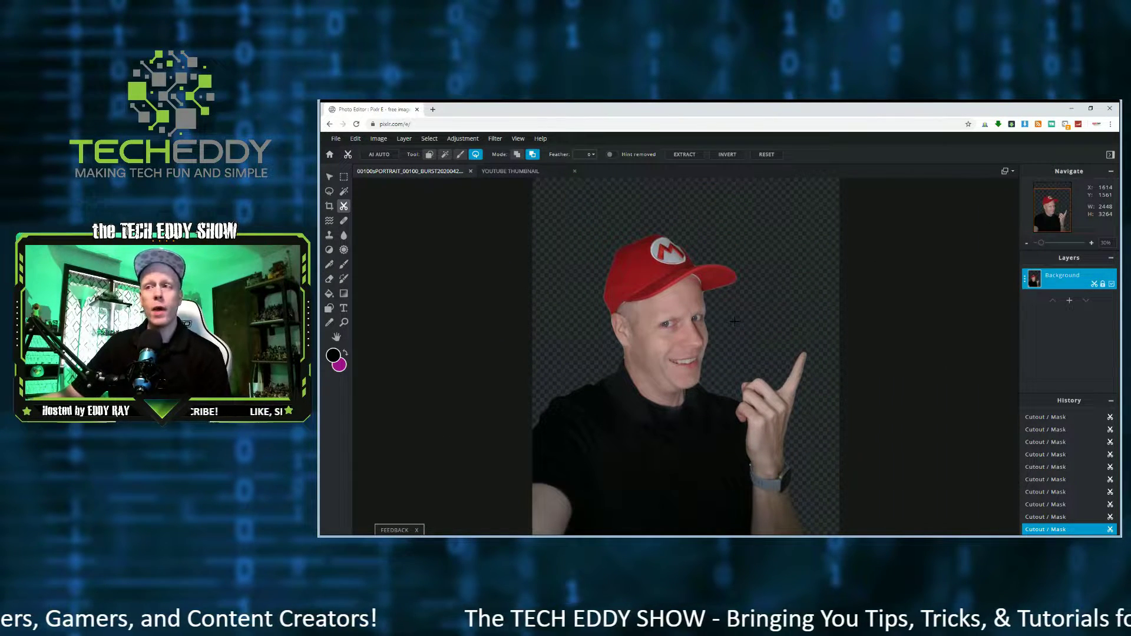
Save the cut-out portrait as a PNG named youtubegamingthumbnail and close the download dialog.
left_click(336, 139)
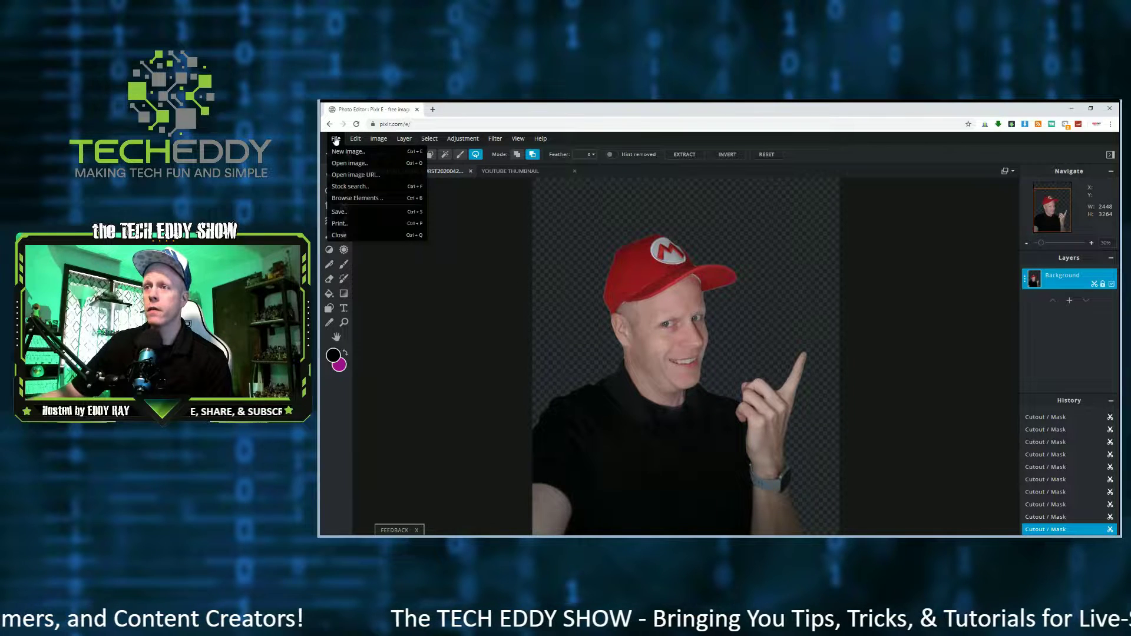
left_click(345, 211)
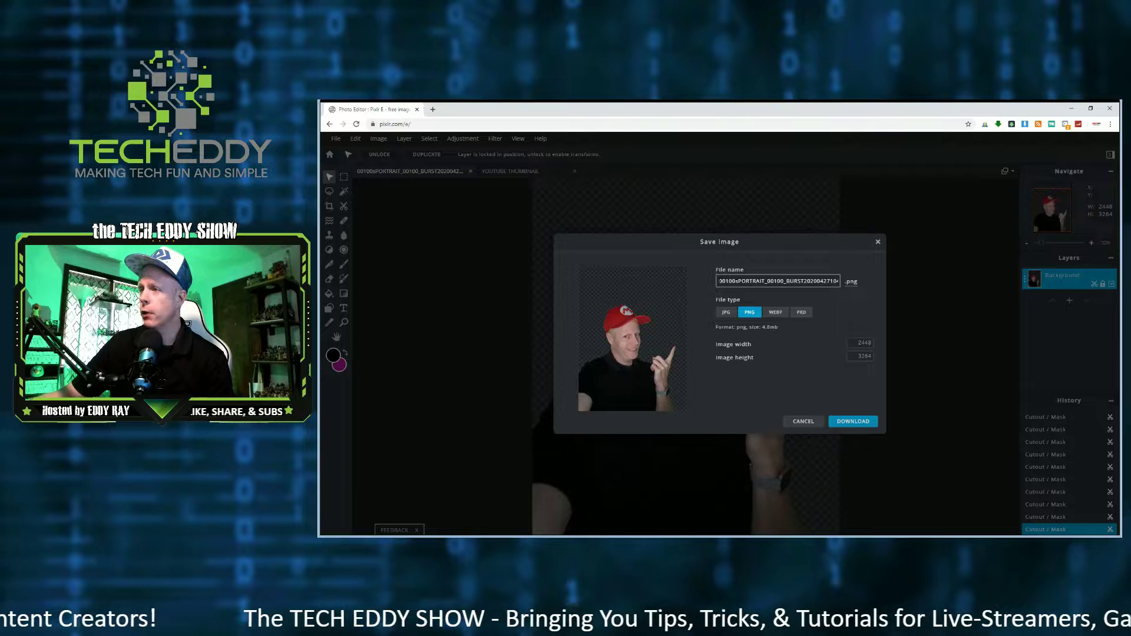
key("ctrl+a")
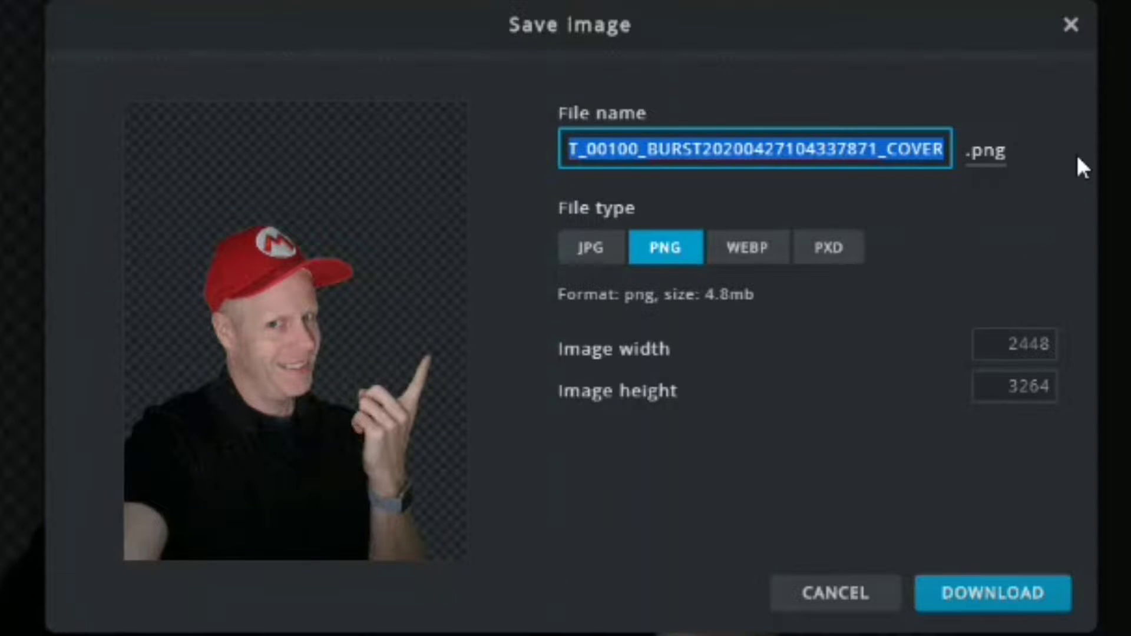
type("youtube")
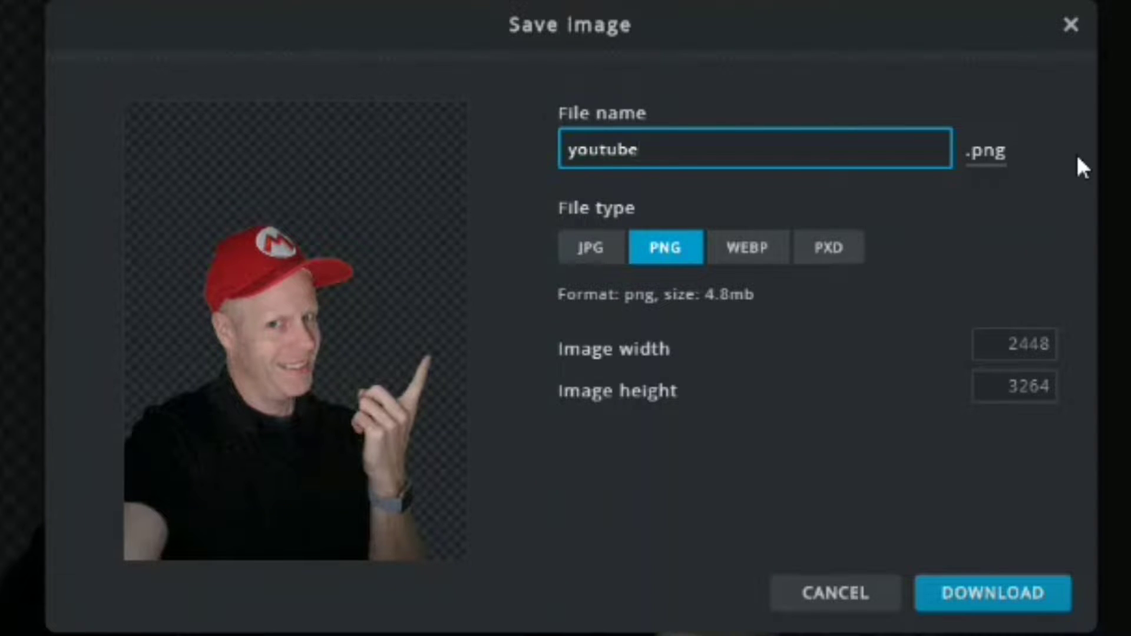
type("gamingthumbnail")
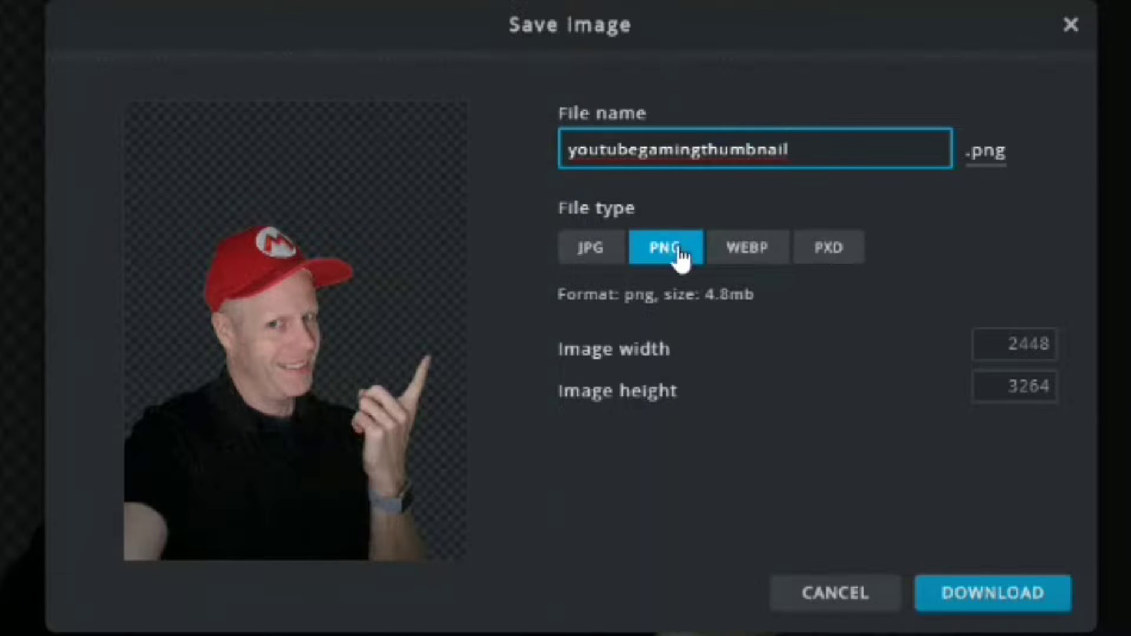
left_click(1012, 608)
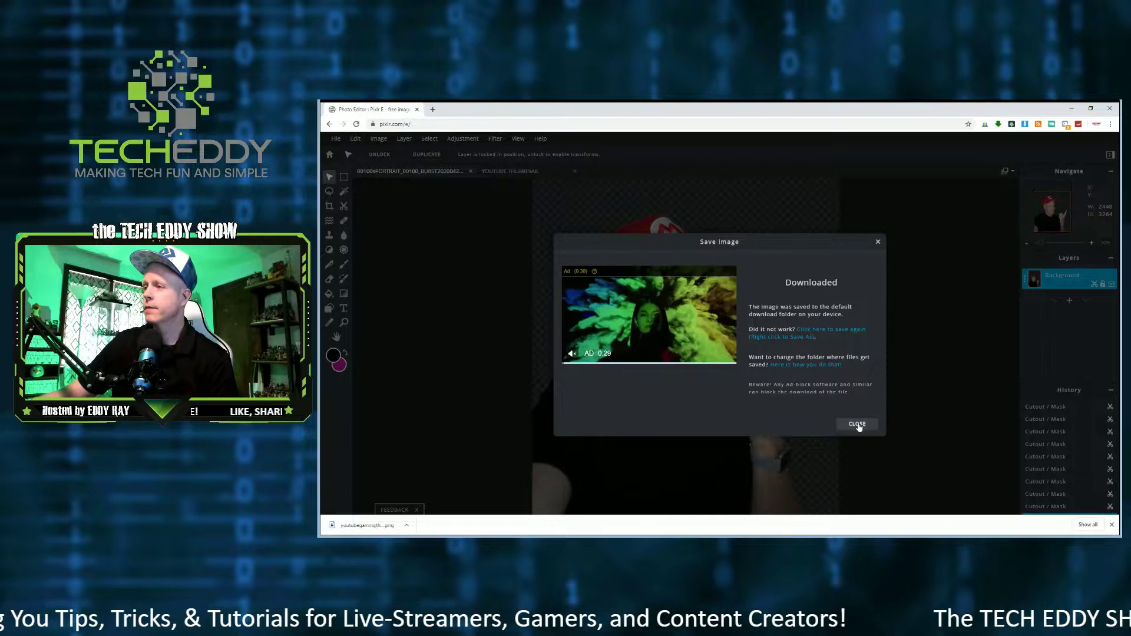
left_click(858, 425)
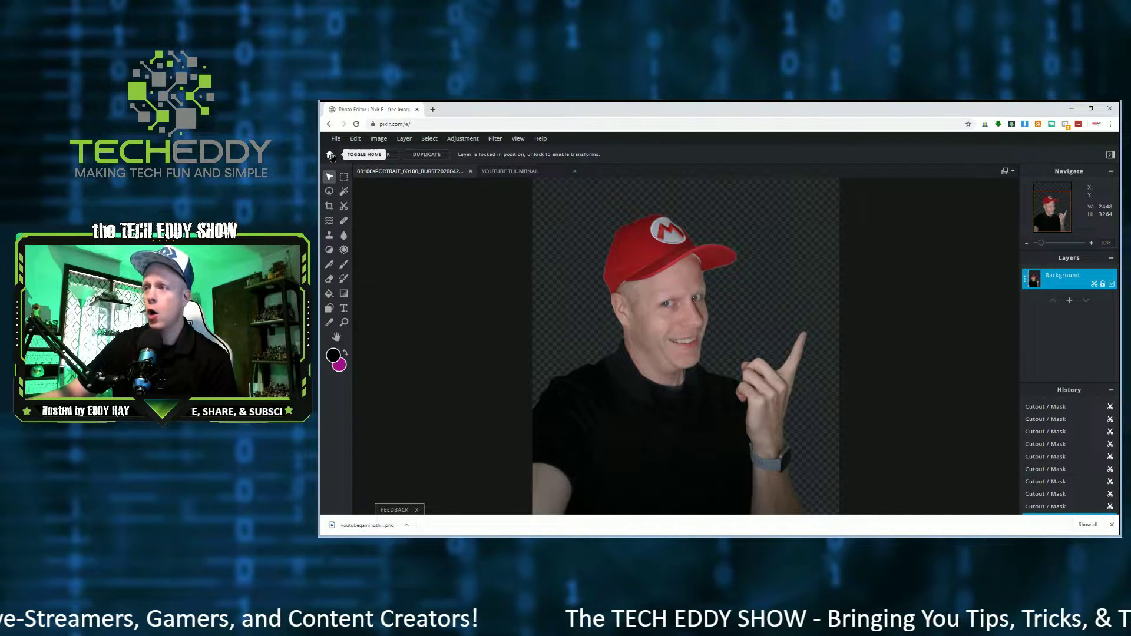
View the blank YouTube thumbnail document from the document history.
left_click(331, 156)
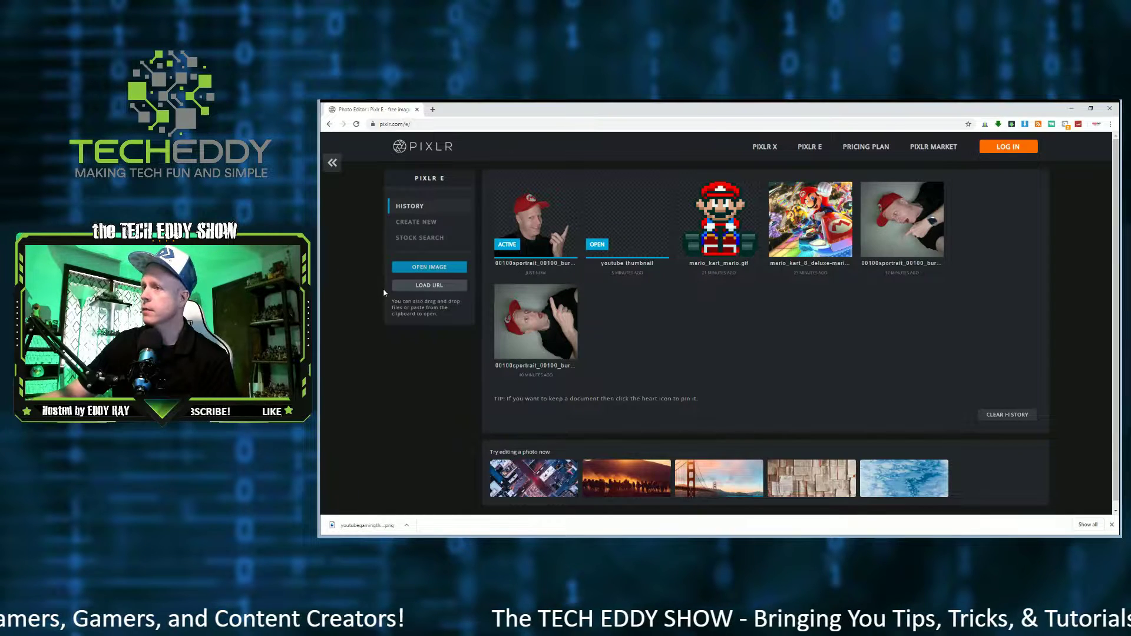
mouse_move(634, 236)
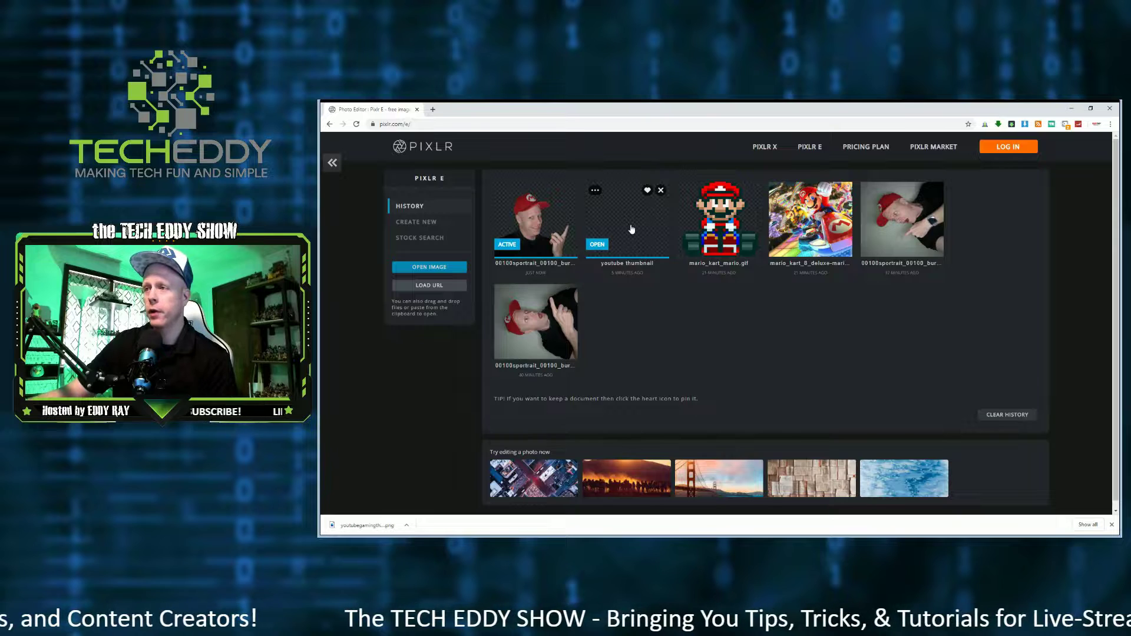
left_click(632, 229)
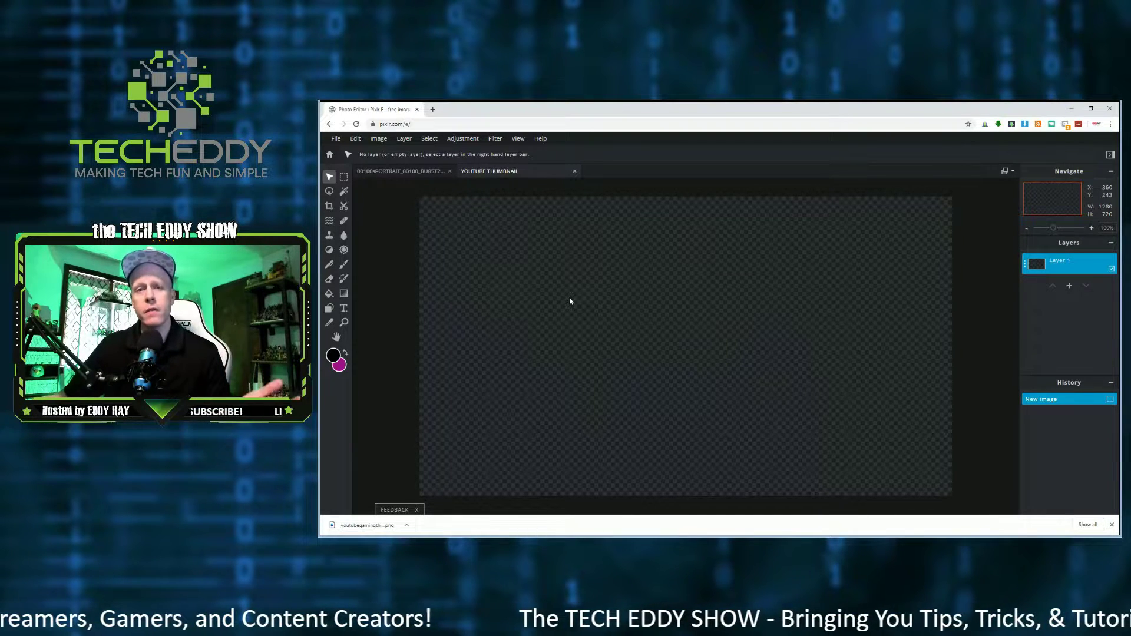
Open the Mario Kart 8 Deluxe image from the history and resize it to 1280 x 720 pixels with constrained proportions.
left_click(330, 155)
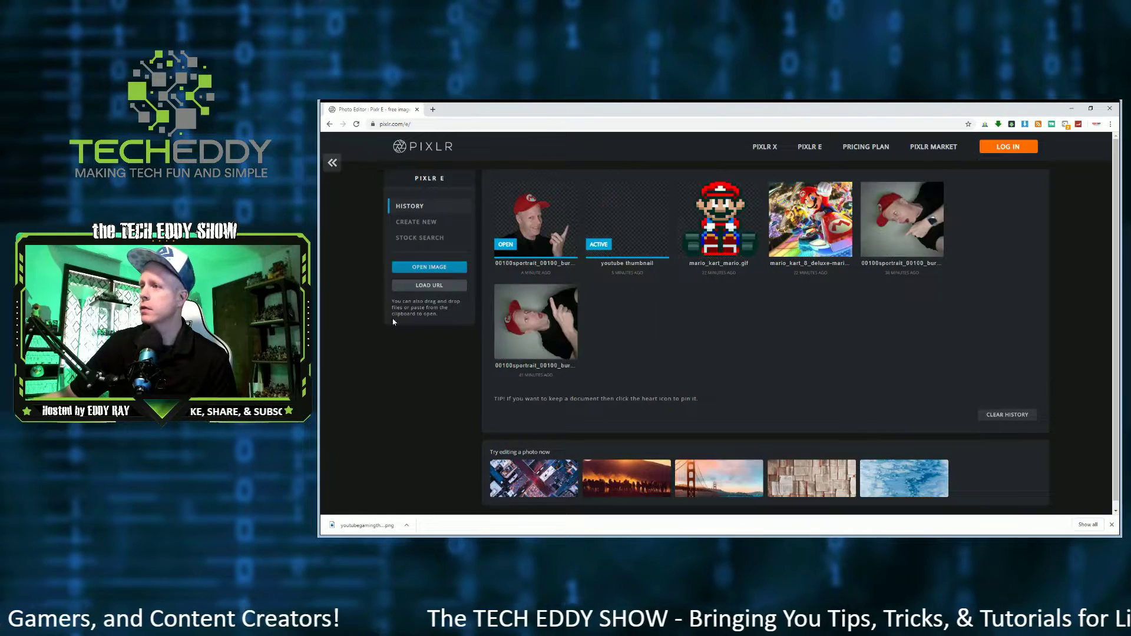
left_click(814, 224)
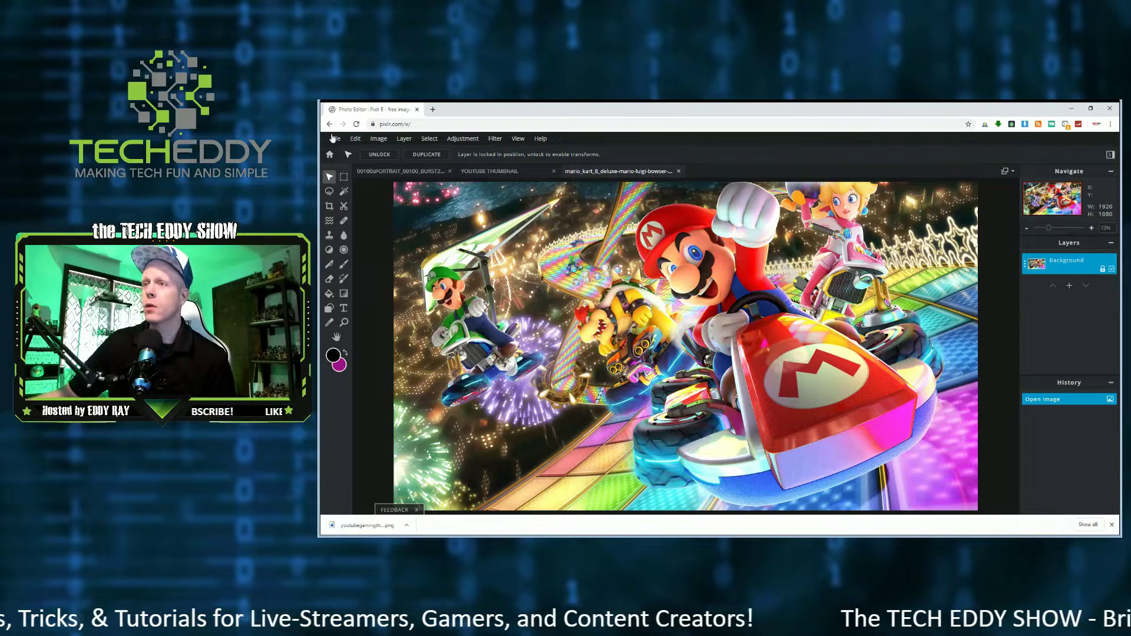
left_click(379, 139)
left_click(381, 153)
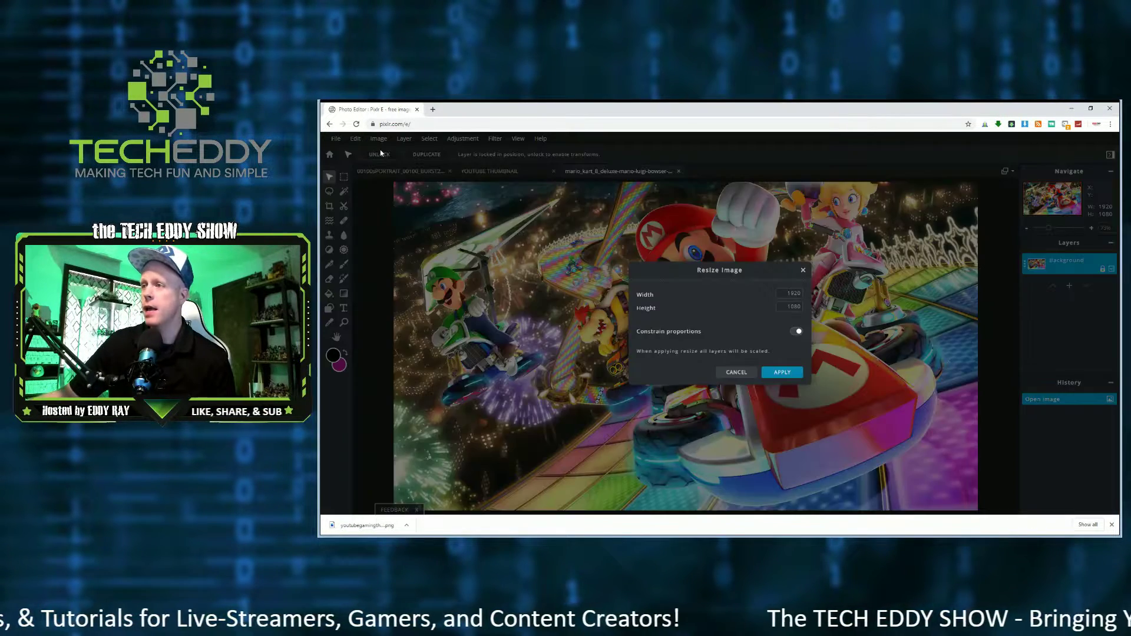
double_click(793, 293)
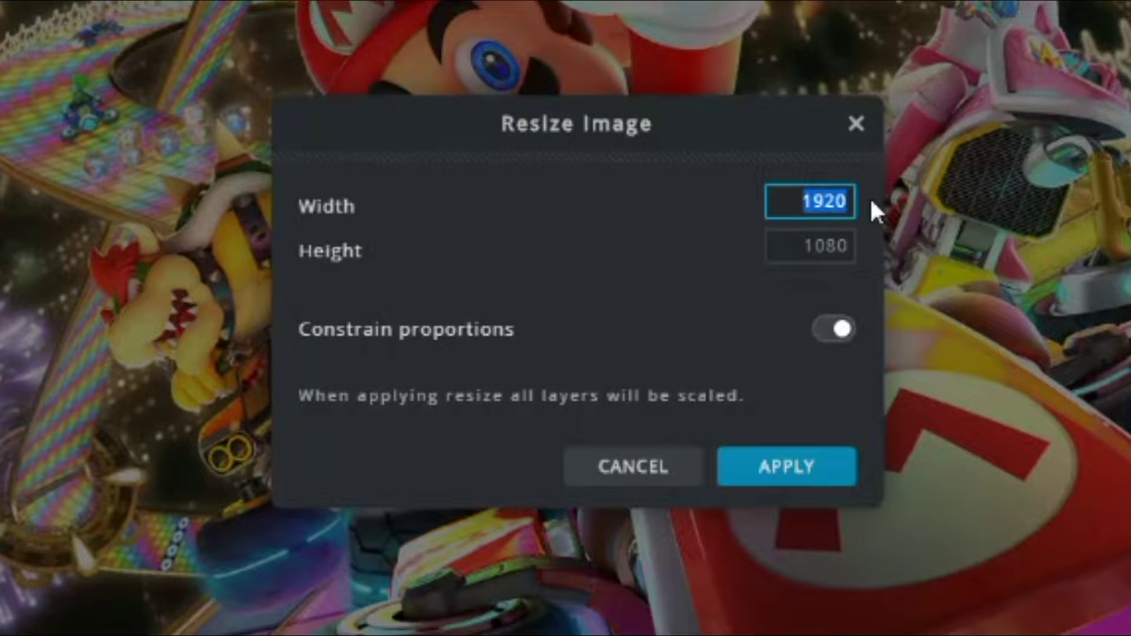
type("1280")
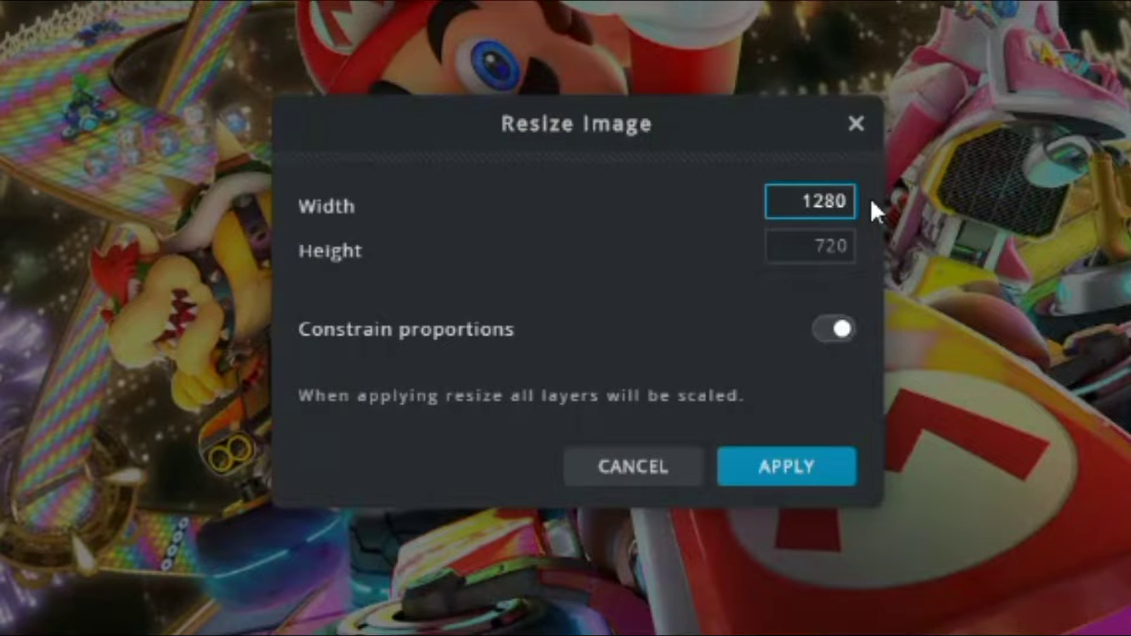
left_click(798, 472)
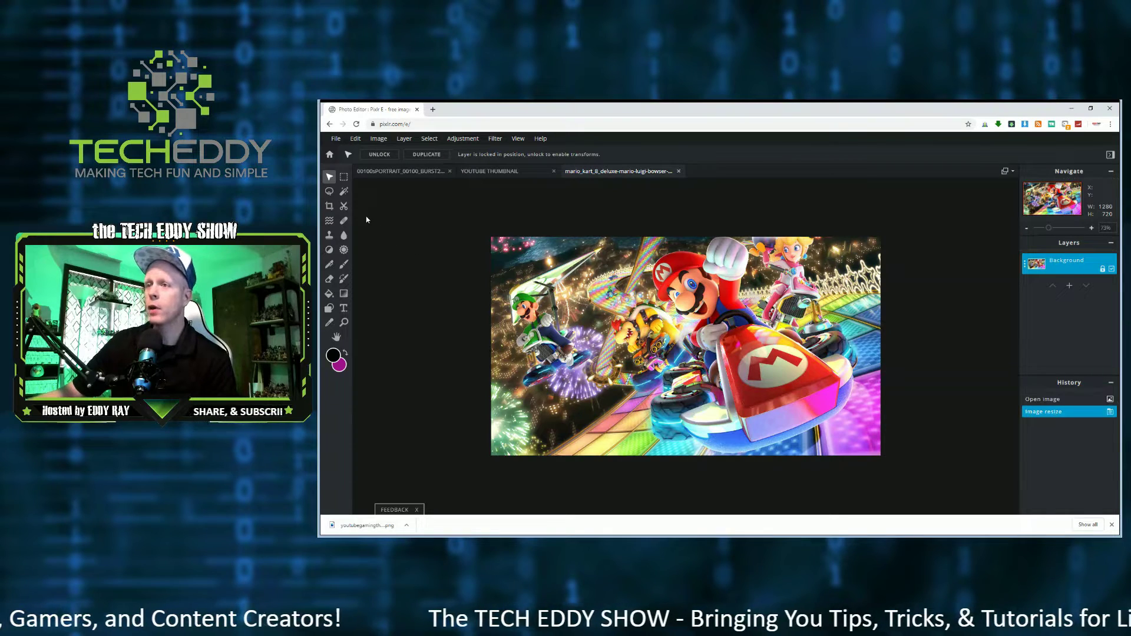
left_click(344, 190)
left_click(468, 249)
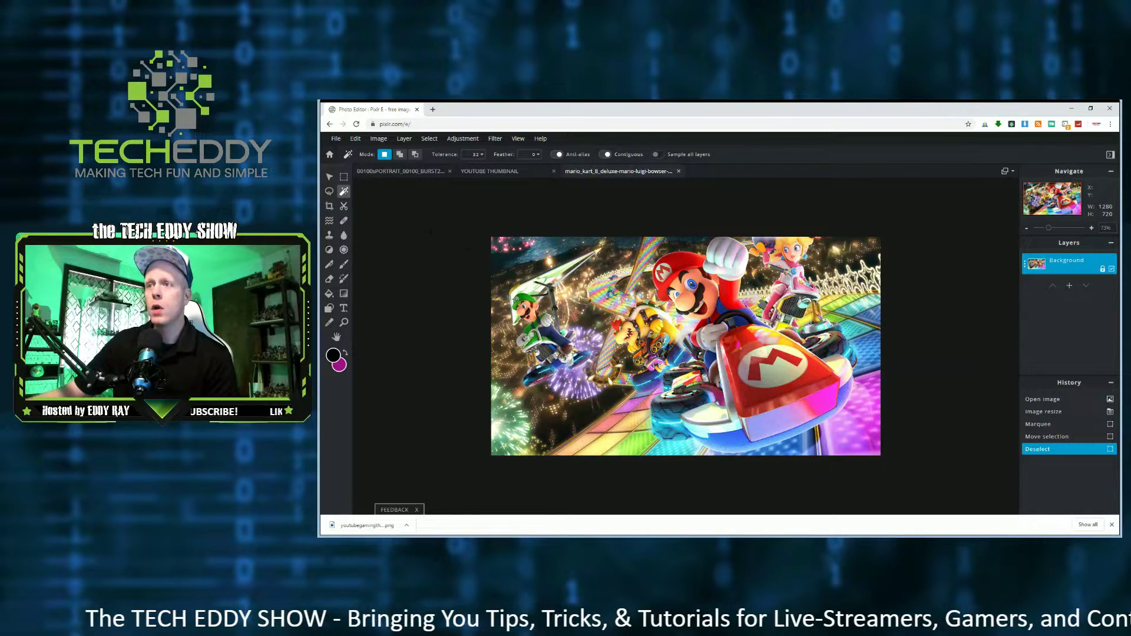
left_click(329, 155)
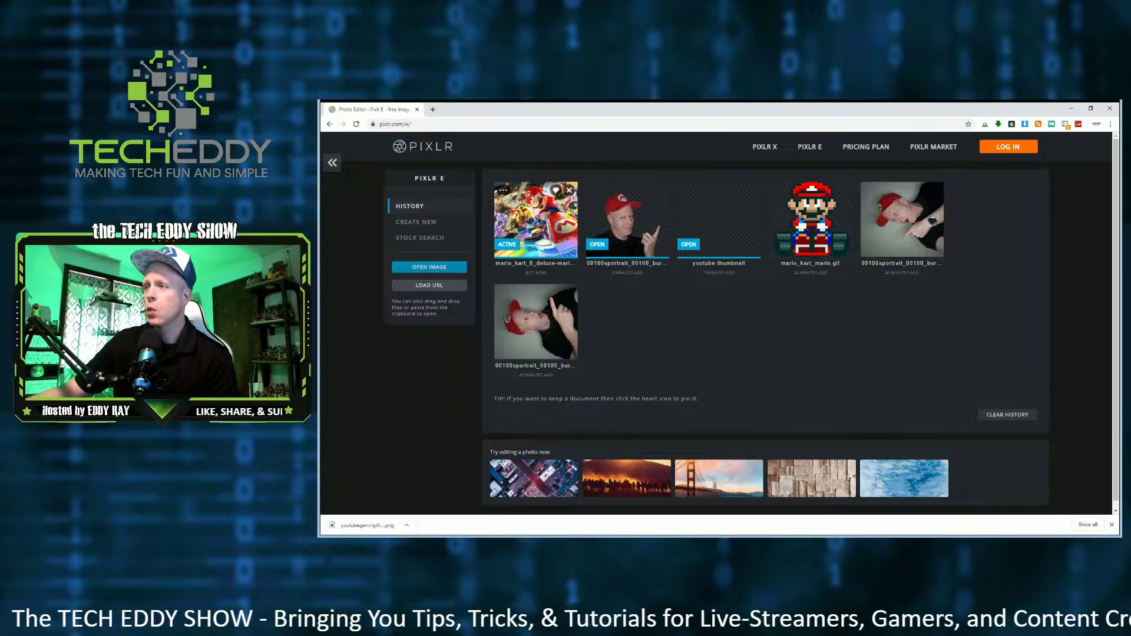
left_click(714, 230)
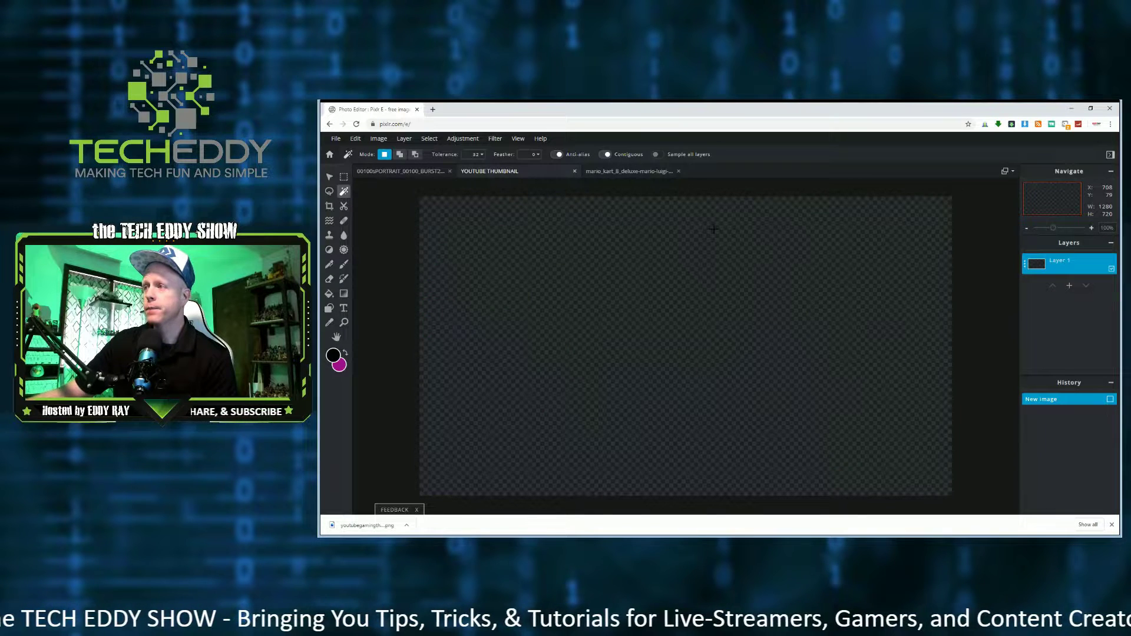
left_click(329, 177)
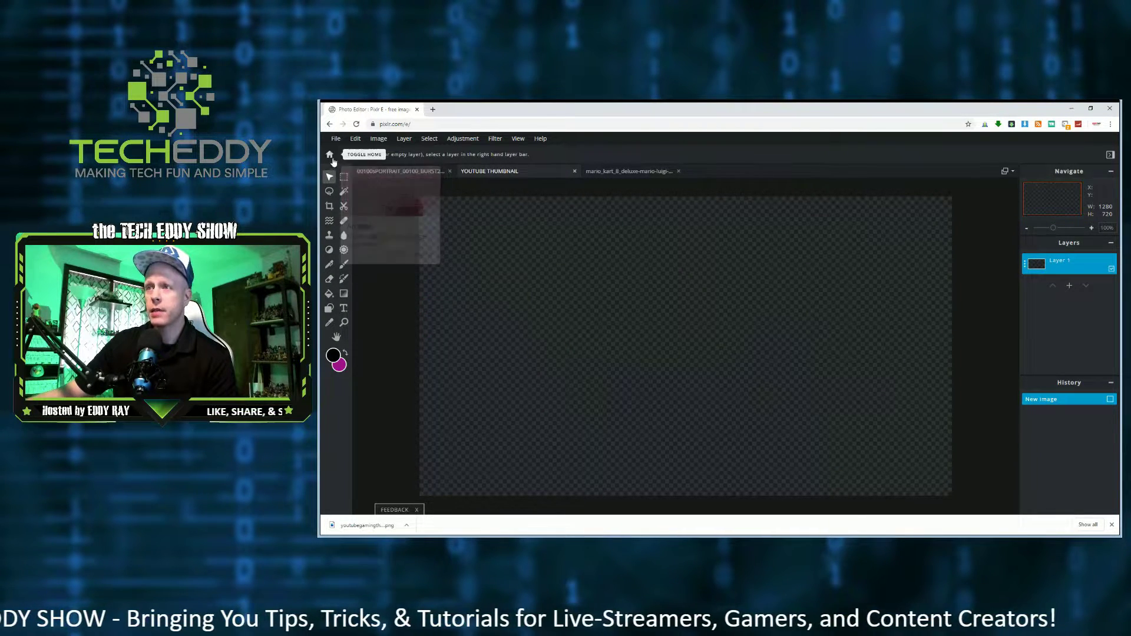
left_click(330, 154)
left_click(534, 219)
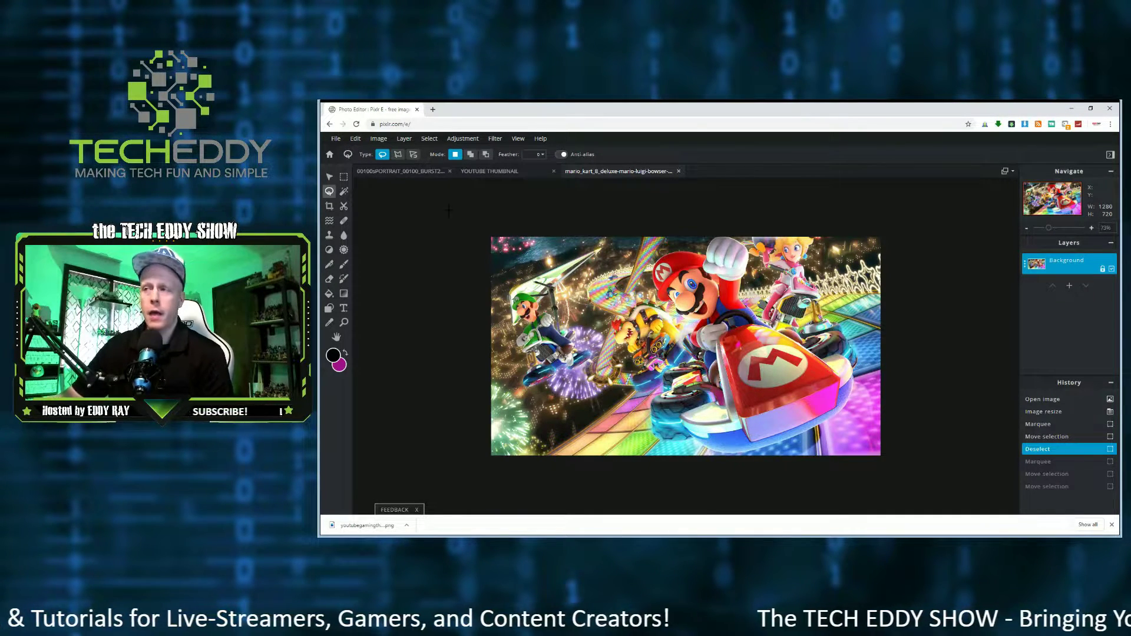
Select the whole Mario Kart image with a rectangular marquee and cut it out of its document.
left_click(343, 176)
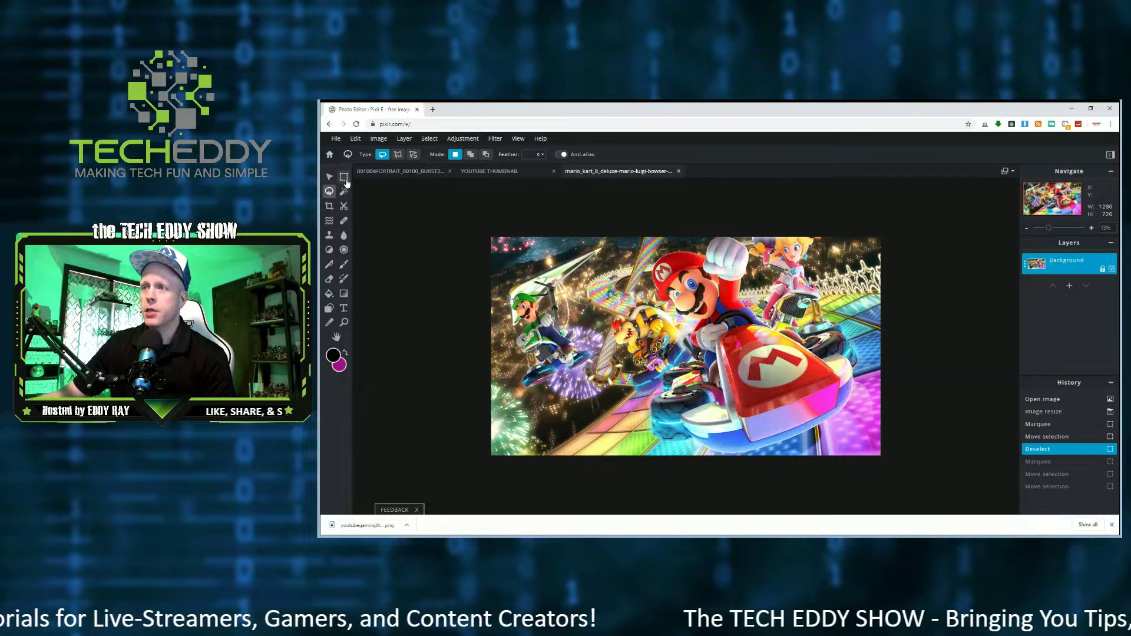
mouse_move(435, 207)
left_mouse_down()
mouse_move(719, 427)
mouse_move(940, 481)
left_mouse_up()
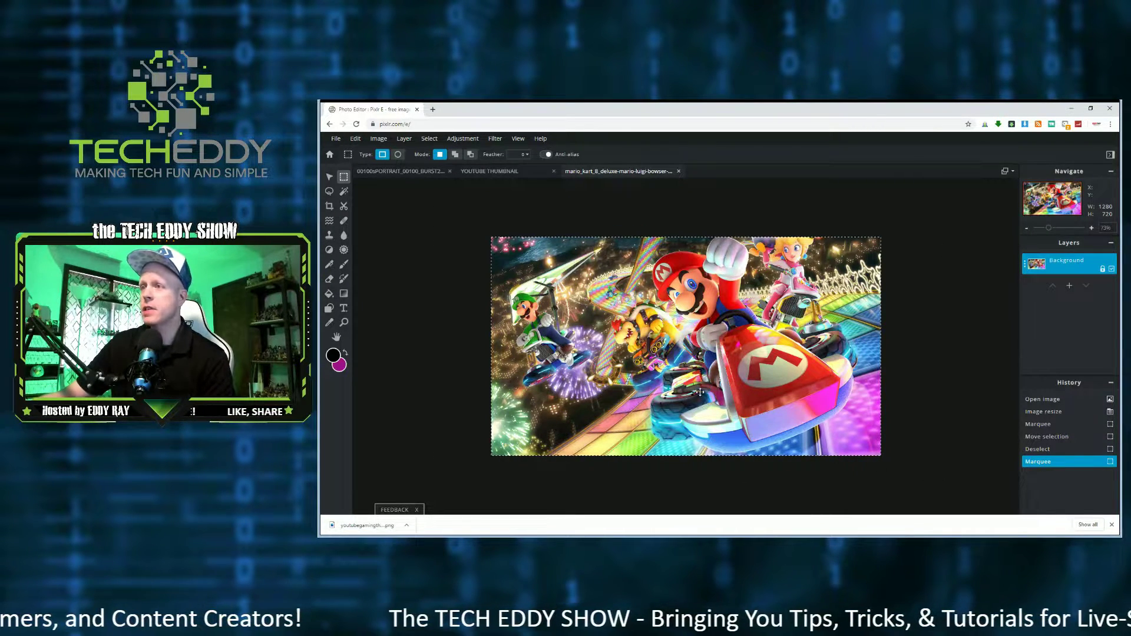
left_click(355, 139)
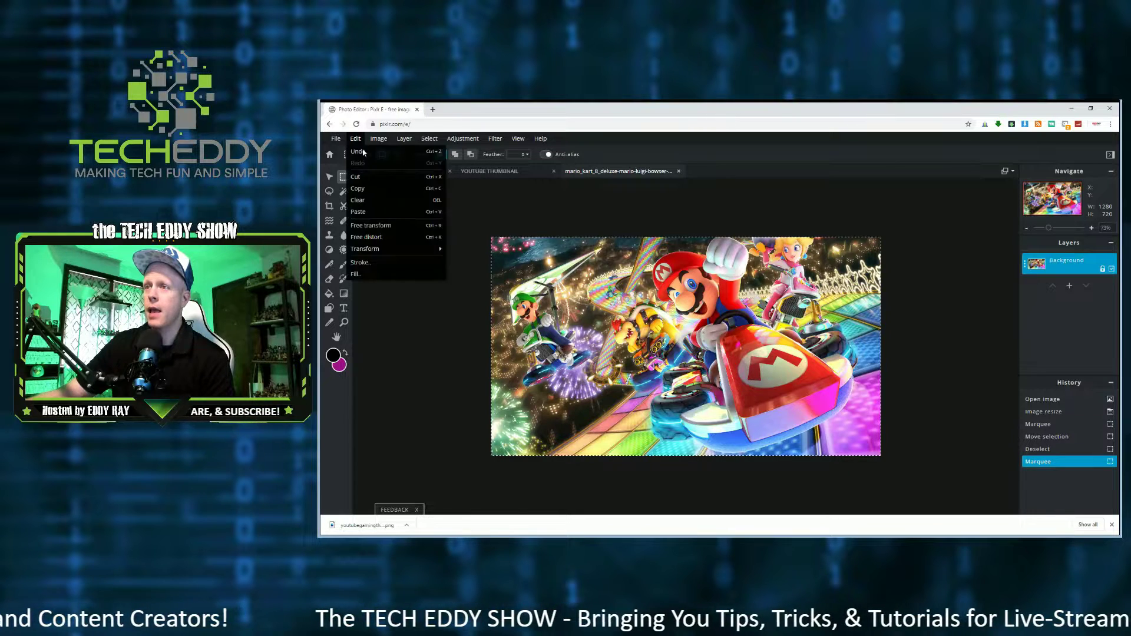
left_click(363, 178)
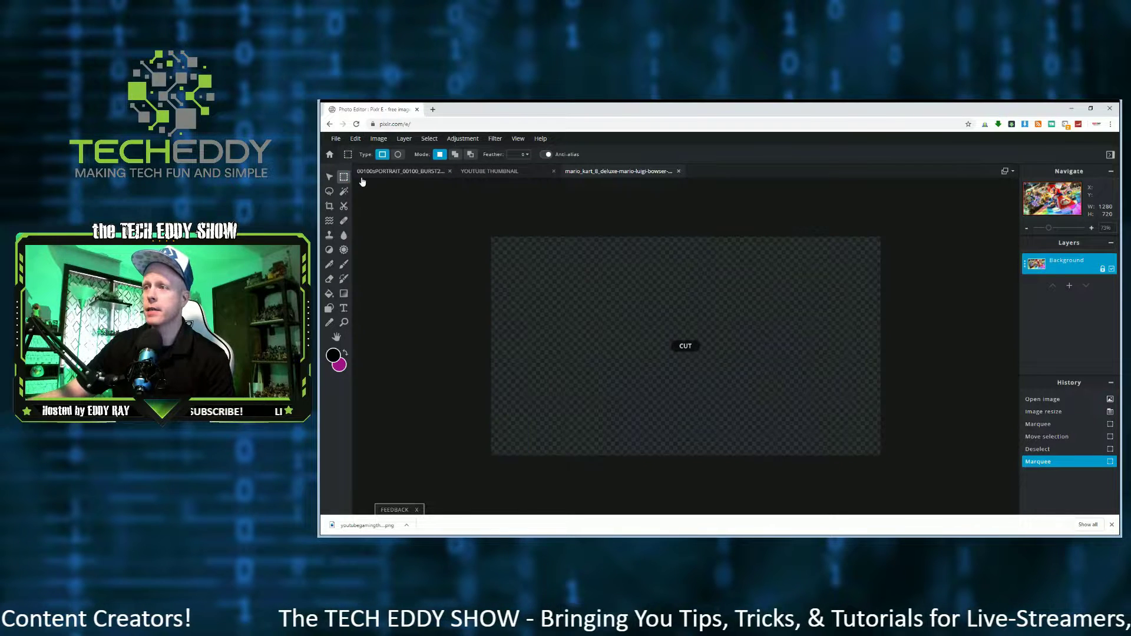
Paste the cut Mario Kart image into the blank YouTube thumbnail document as the background.
left_click(331, 156)
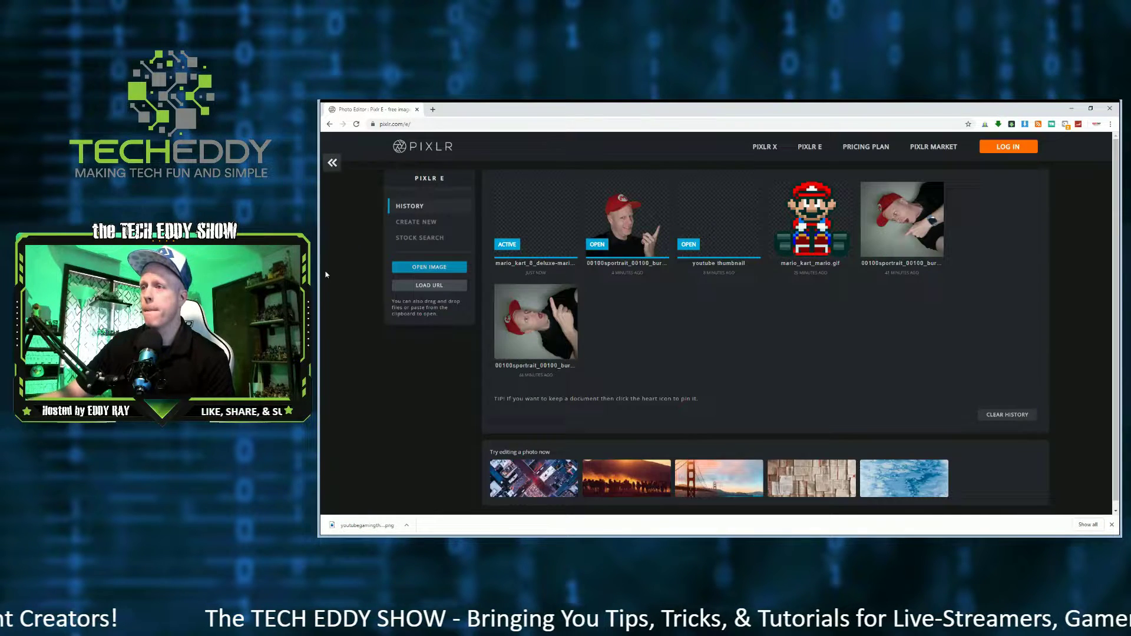
left_click(708, 230)
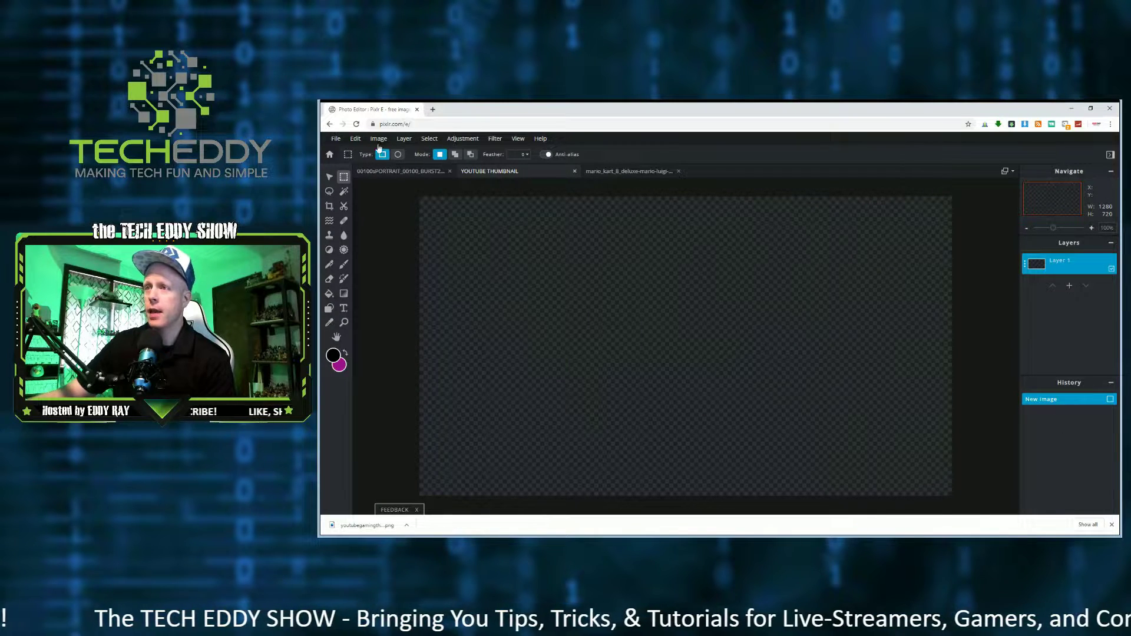
left_click(355, 139)
left_click(366, 214)
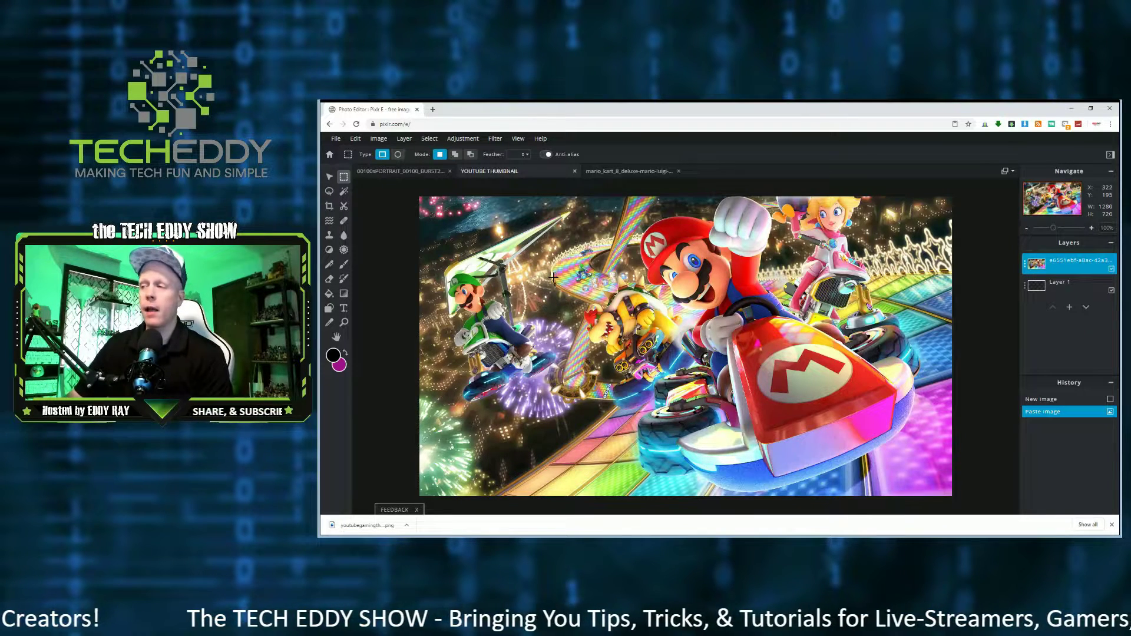
Return to the cut-out portrait document and remove it from the document history.
left_click(330, 156)
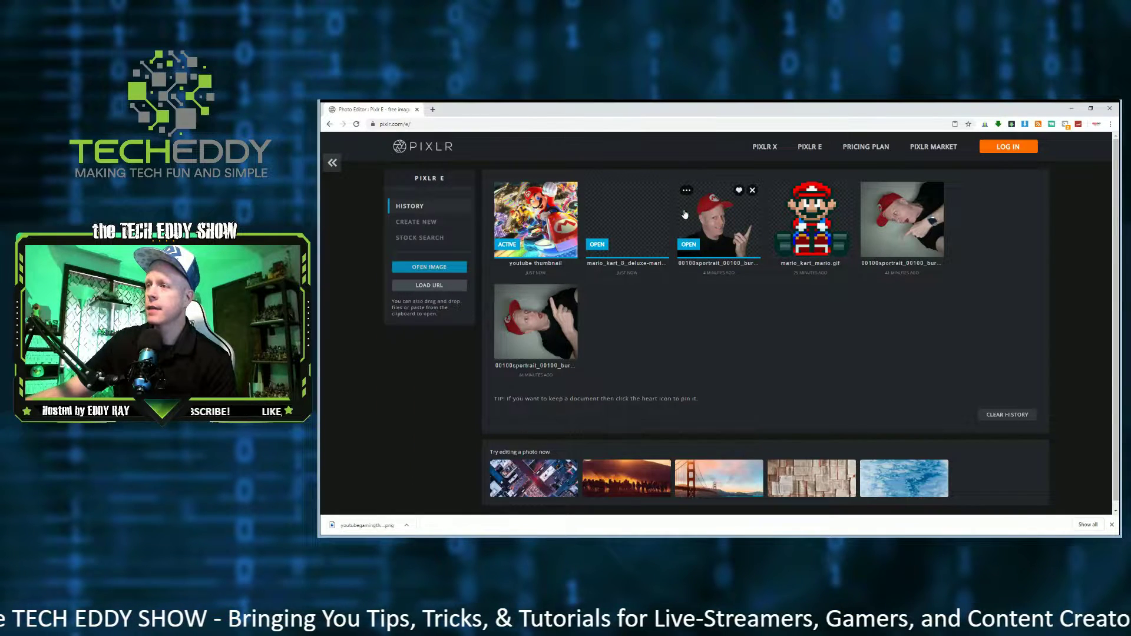
left_click(721, 219)
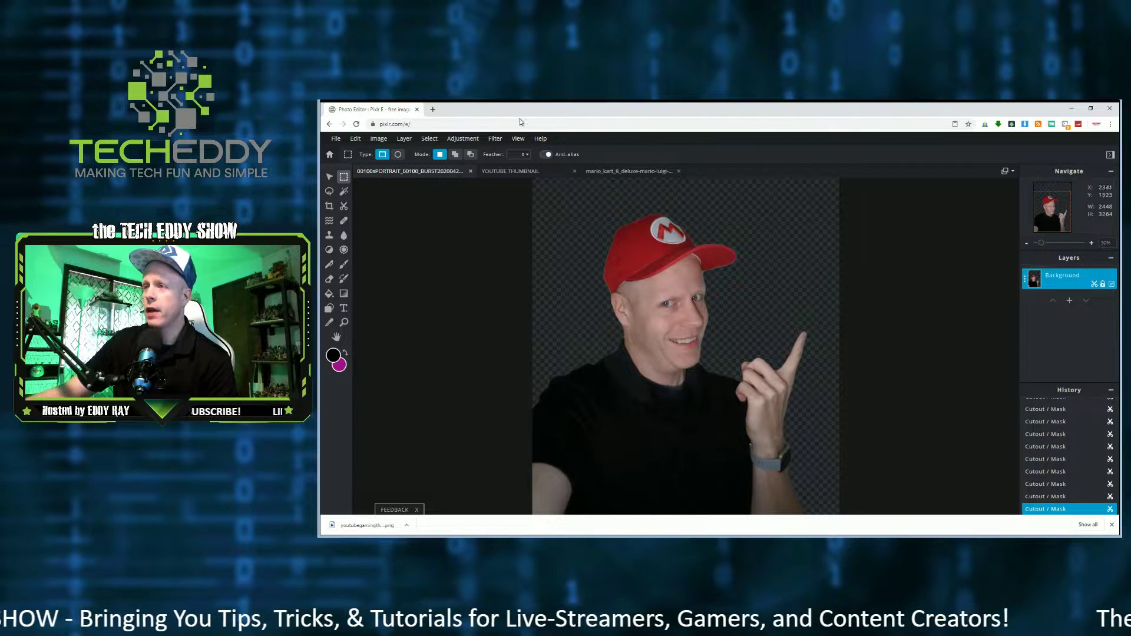
left_click(329, 154)
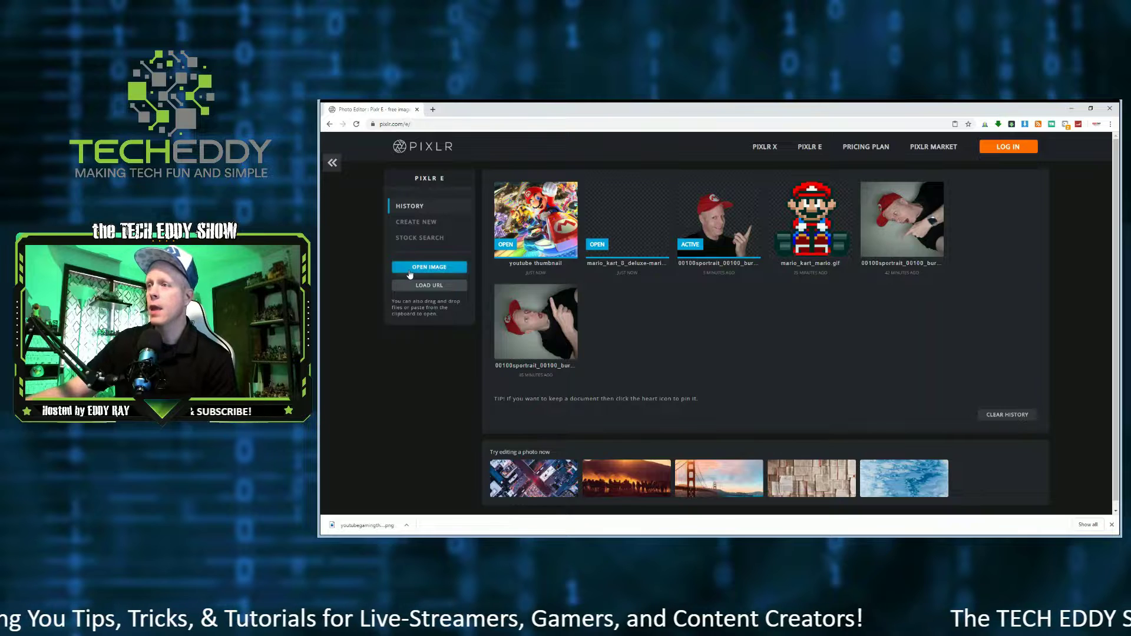
left_click(752, 190)
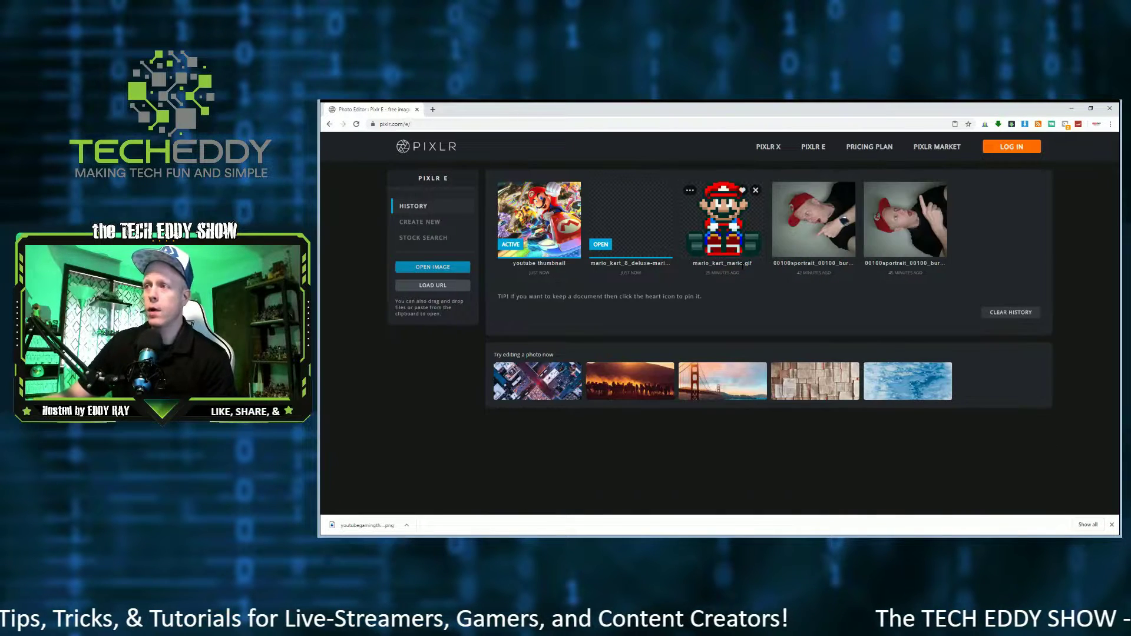
Open the saved youtubegamingthumbnail.png portrait at its original size of 2448 x 3264 pixels.
left_click(430, 271)
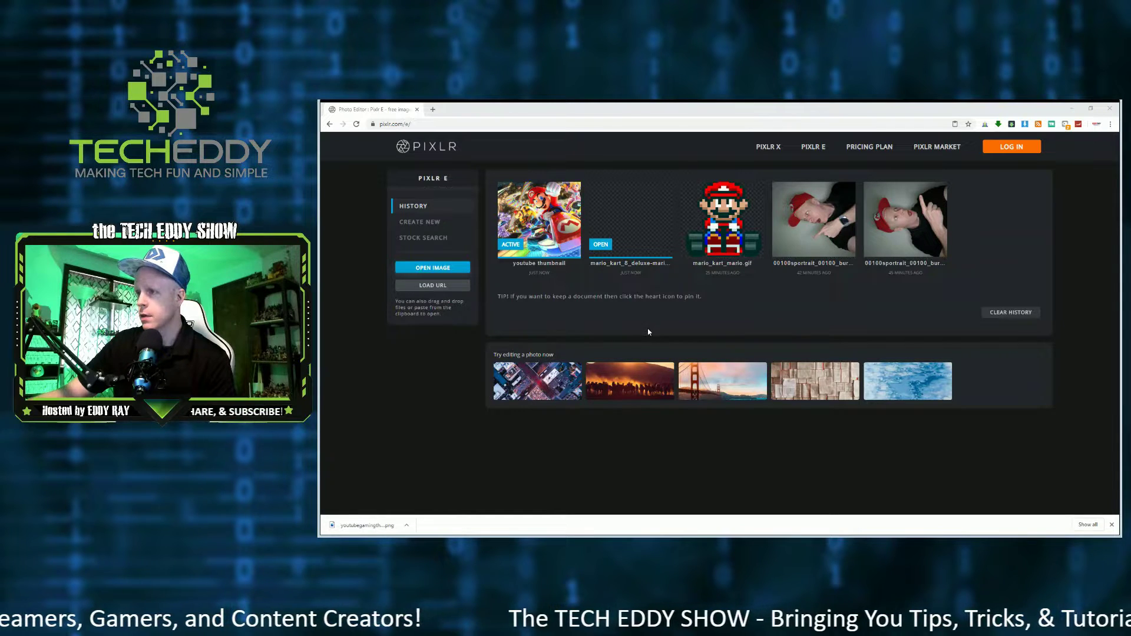
left_click(884, 466)
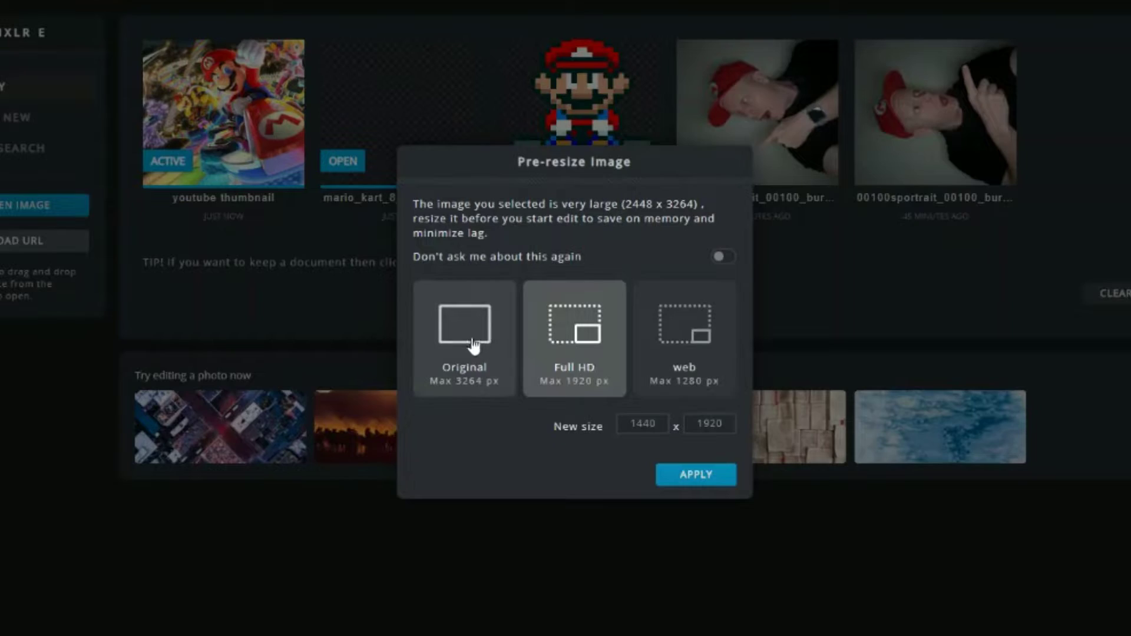
left_click(663, 333)
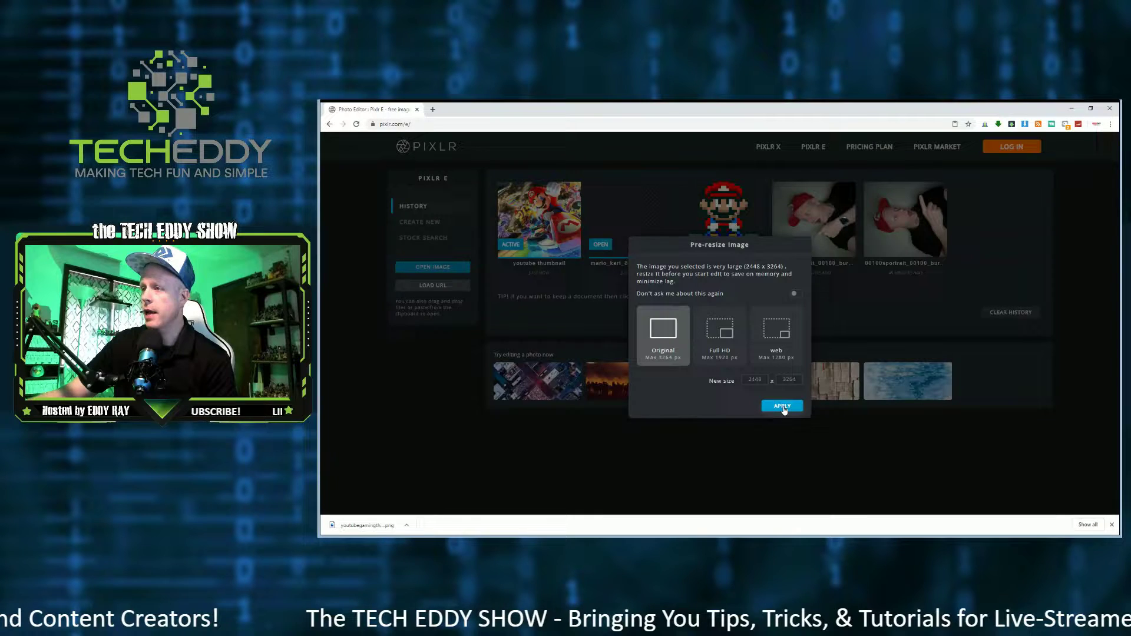
left_click(697, 476)
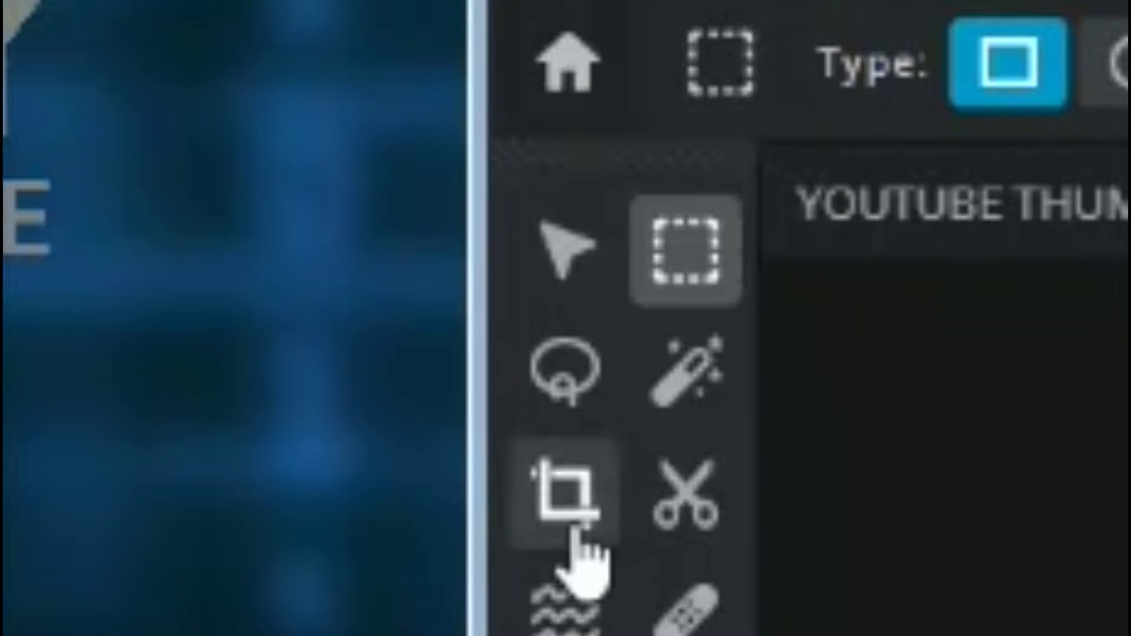
Crop away the empty space above the cap and beside the pointing hand, to about 2291 x 2498 pixels.
left_click(576, 530)
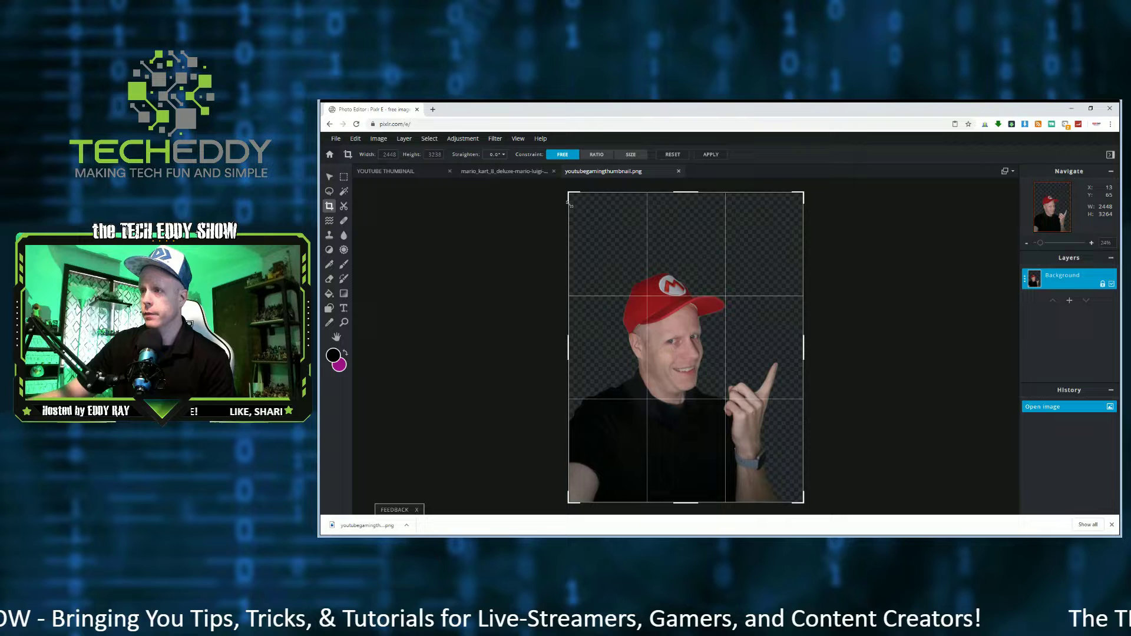
left_click_drag(569, 202, 569, 264)
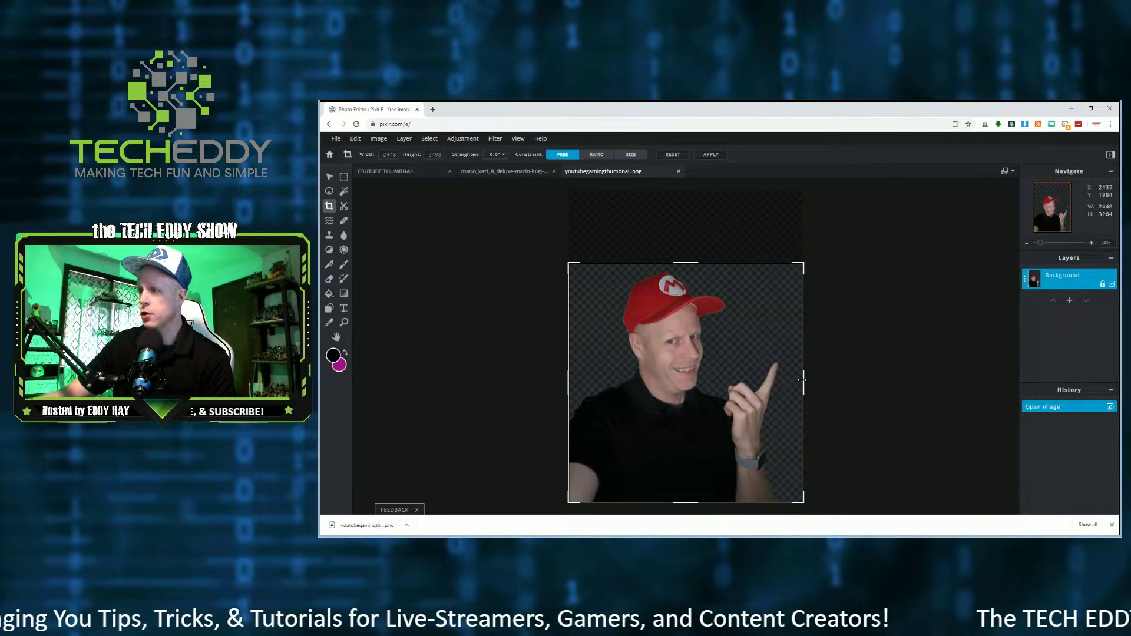
left_click_drag(804, 380, 787, 380)
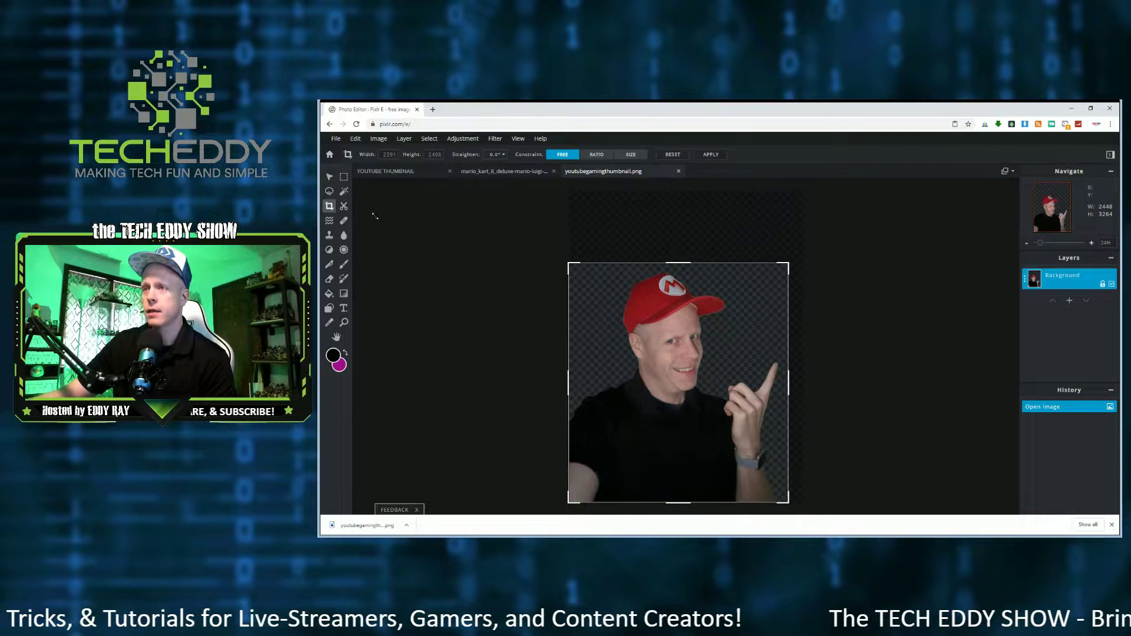
left_click(711, 155)
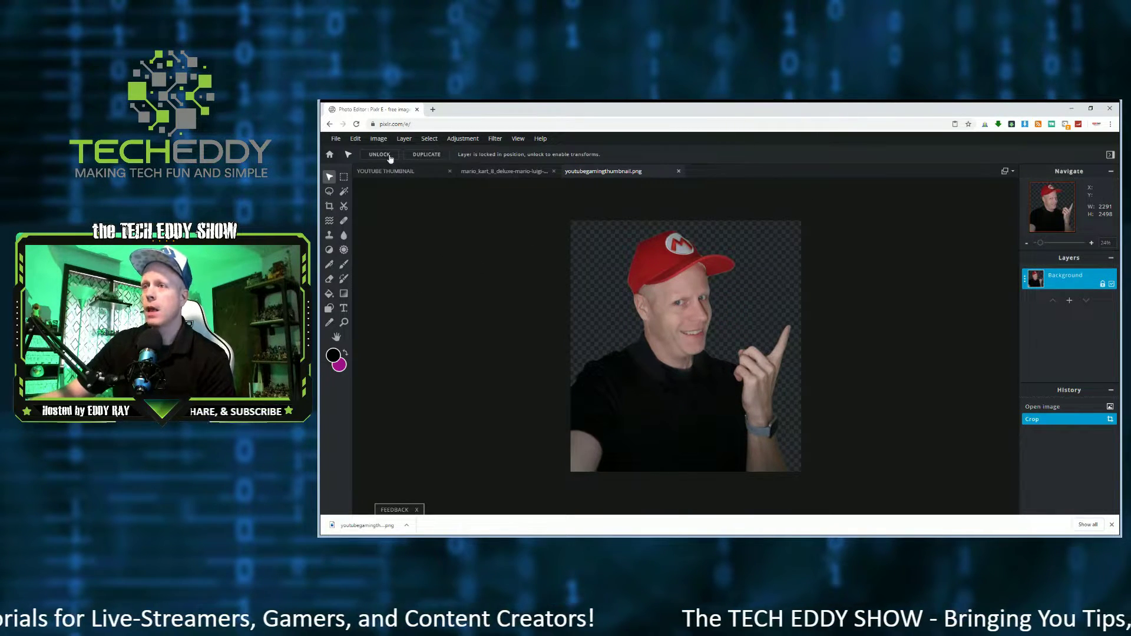
Resize the cropped portrait to a width of 575 pixels with constrained proportions.
left_click(378, 140)
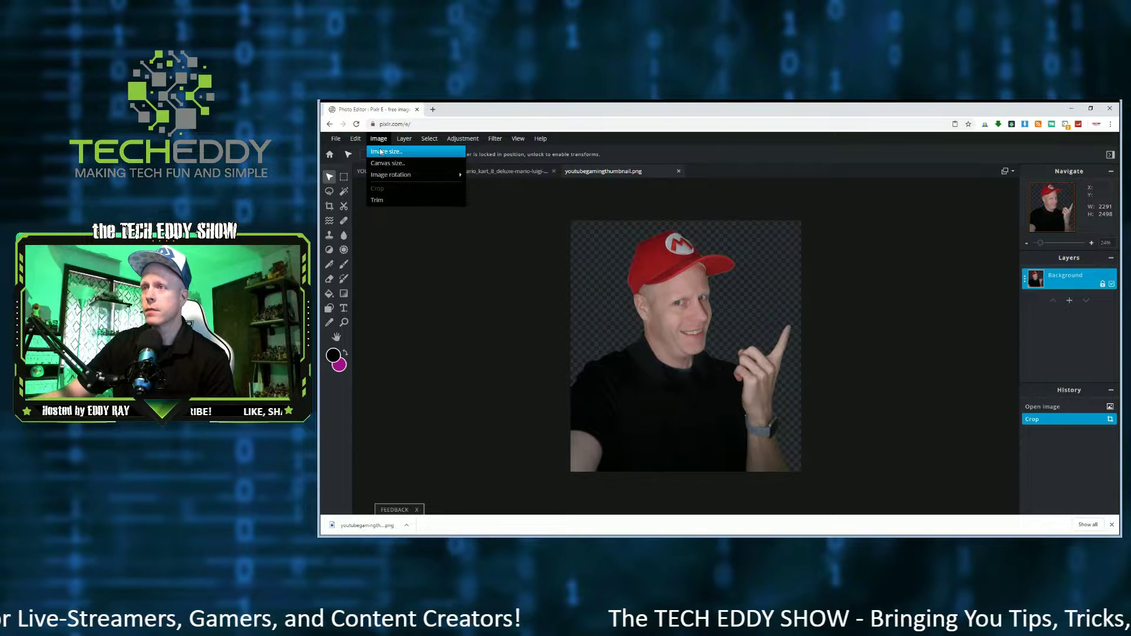
left_click(380, 152)
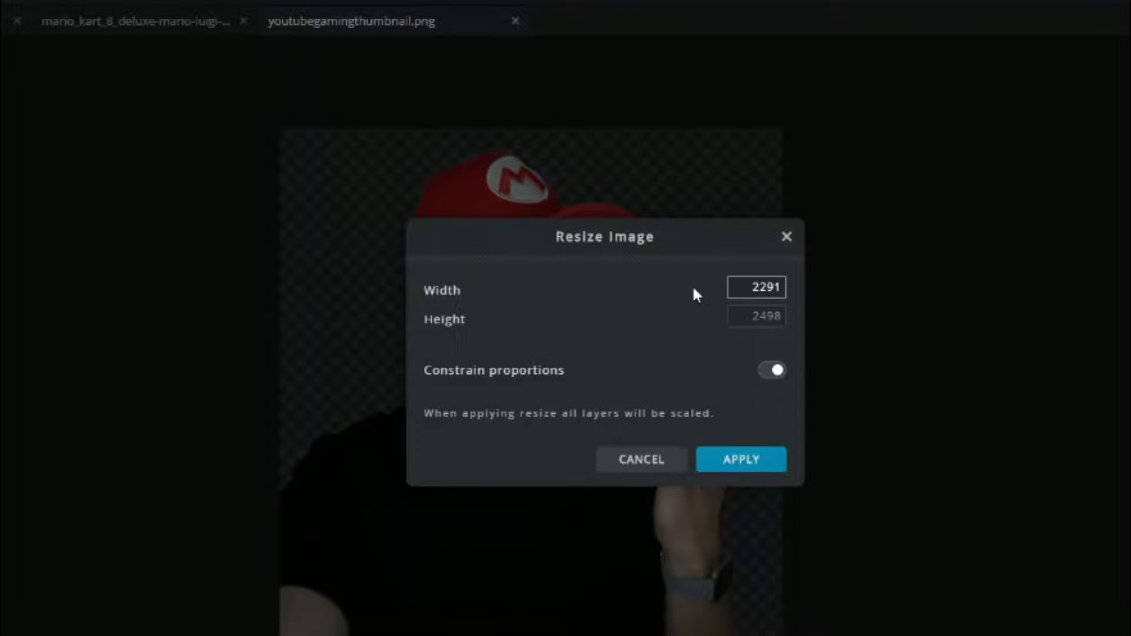
left_click_drag(740, 287, 801, 291)
type("575")
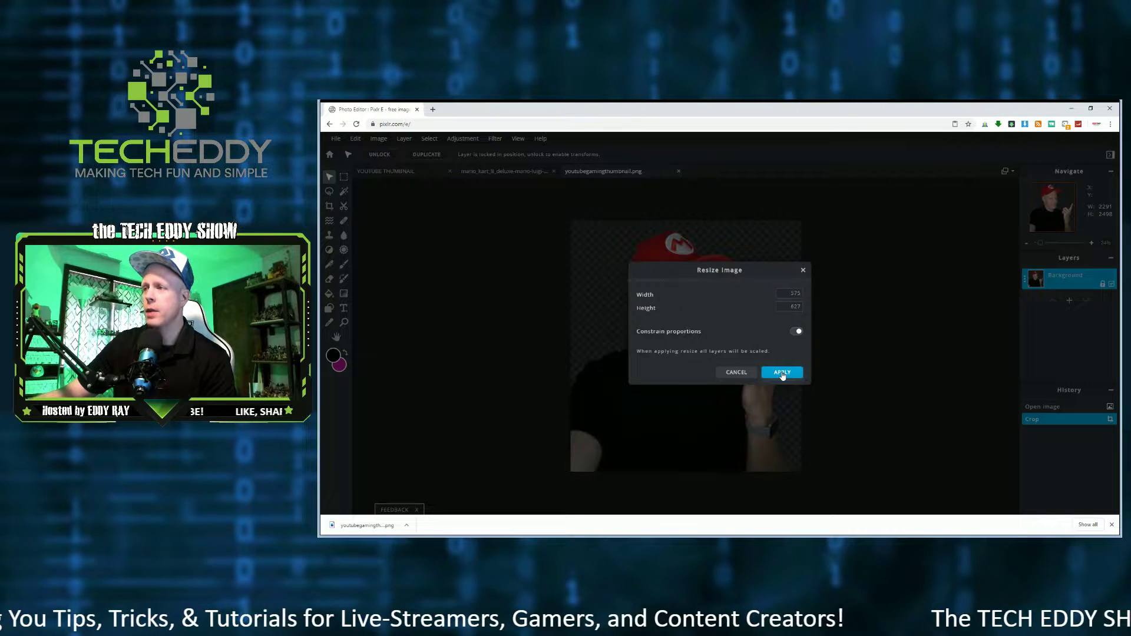
left_click(782, 373)
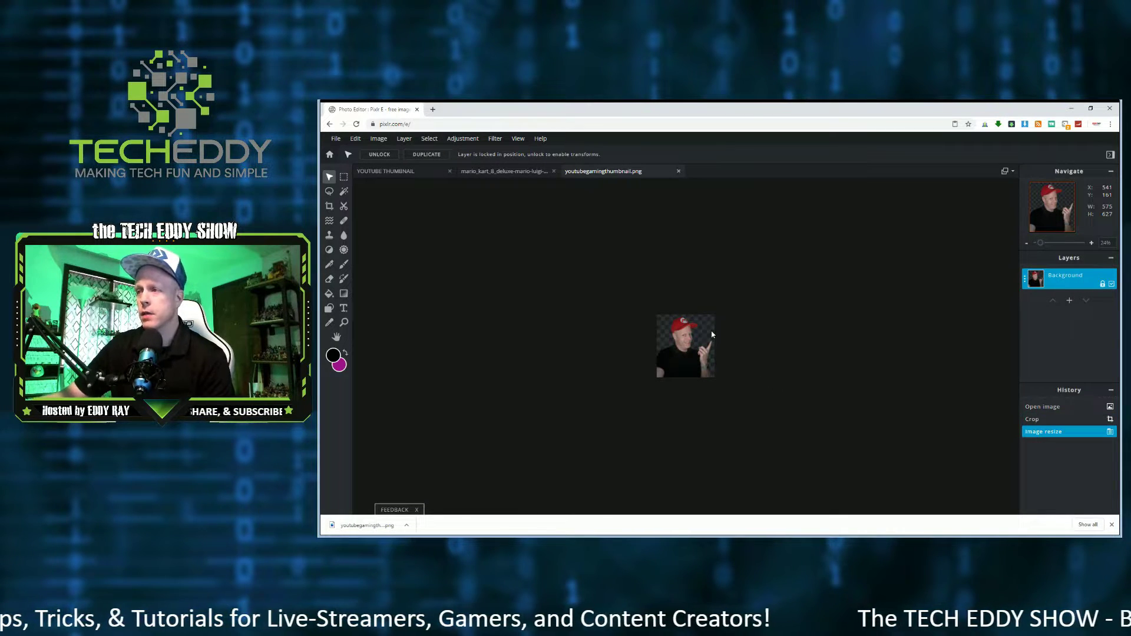
Set the view zoom to 100% and examine the resized portrait at its actual size.
scroll(732, 336, "up", 3)
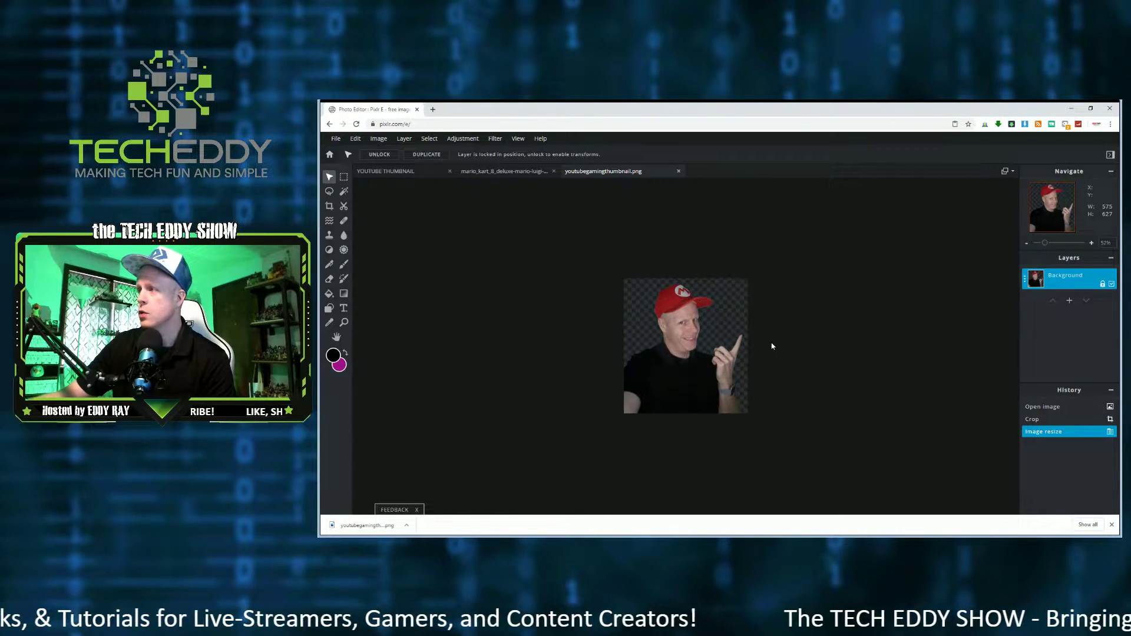
scroll(772, 346, "up", 4)
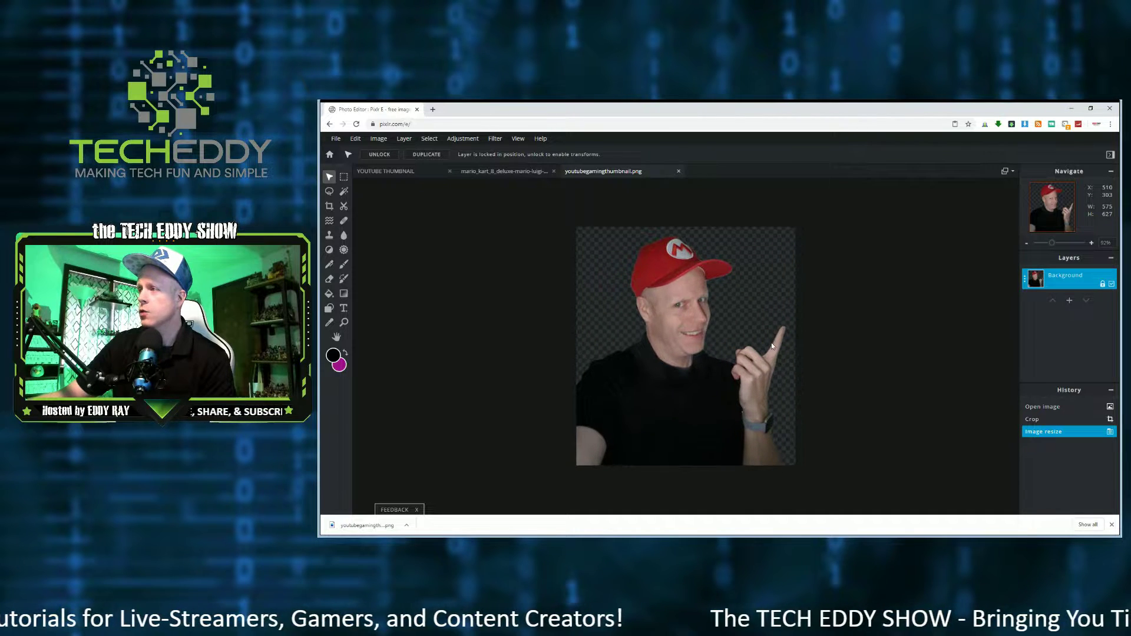
scroll(772, 346, "up", 1)
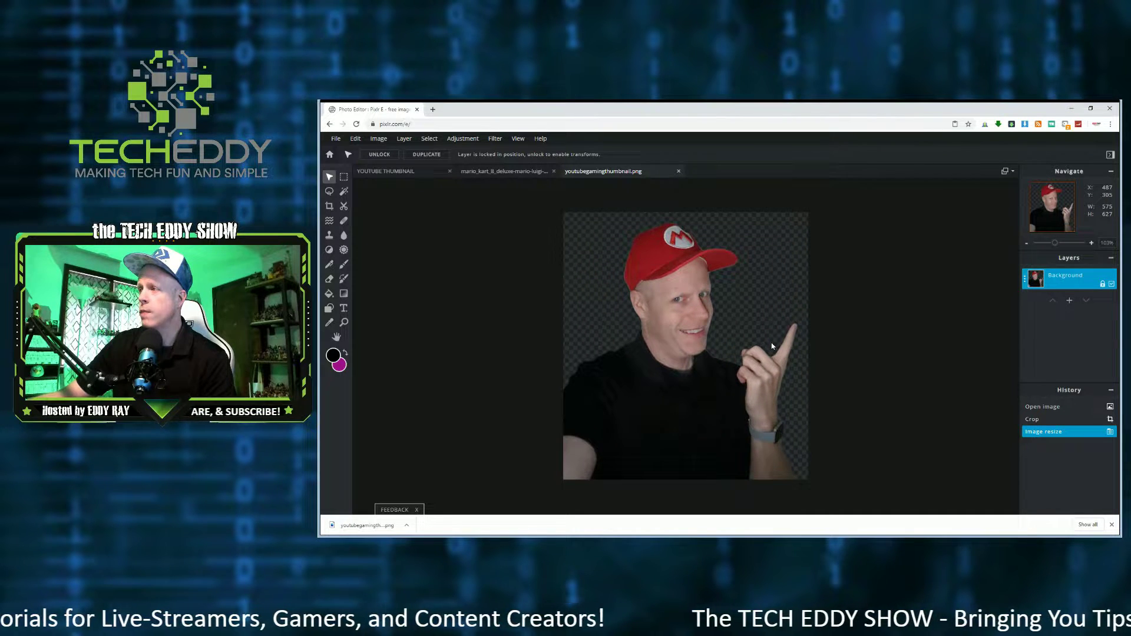
left_click(1026, 242)
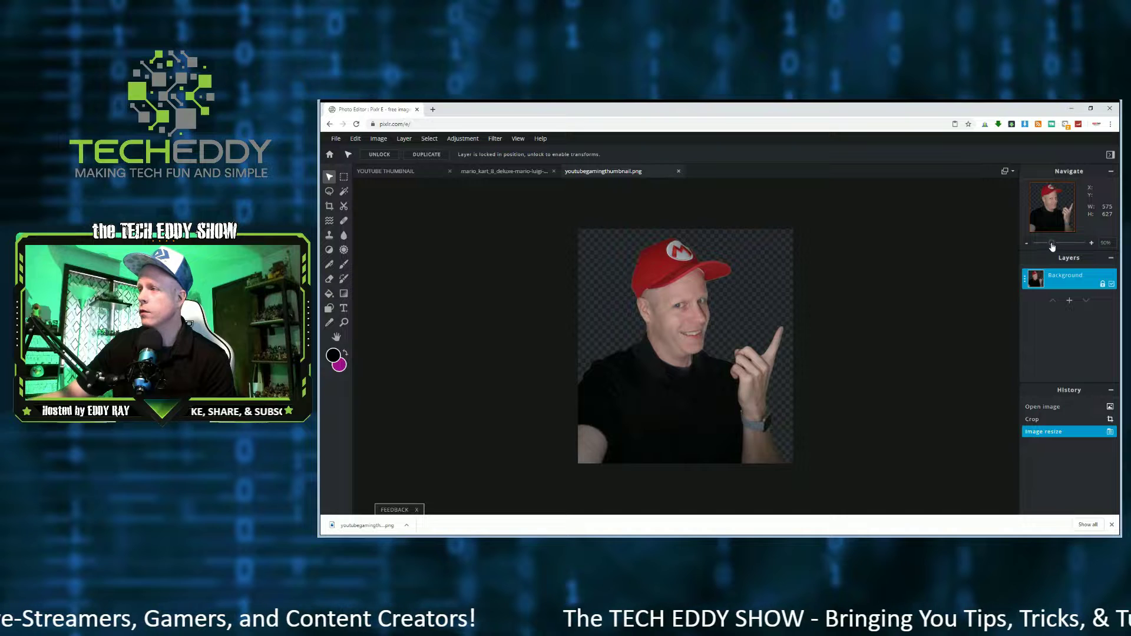
left_click_drag(1052, 243, 1056, 244)
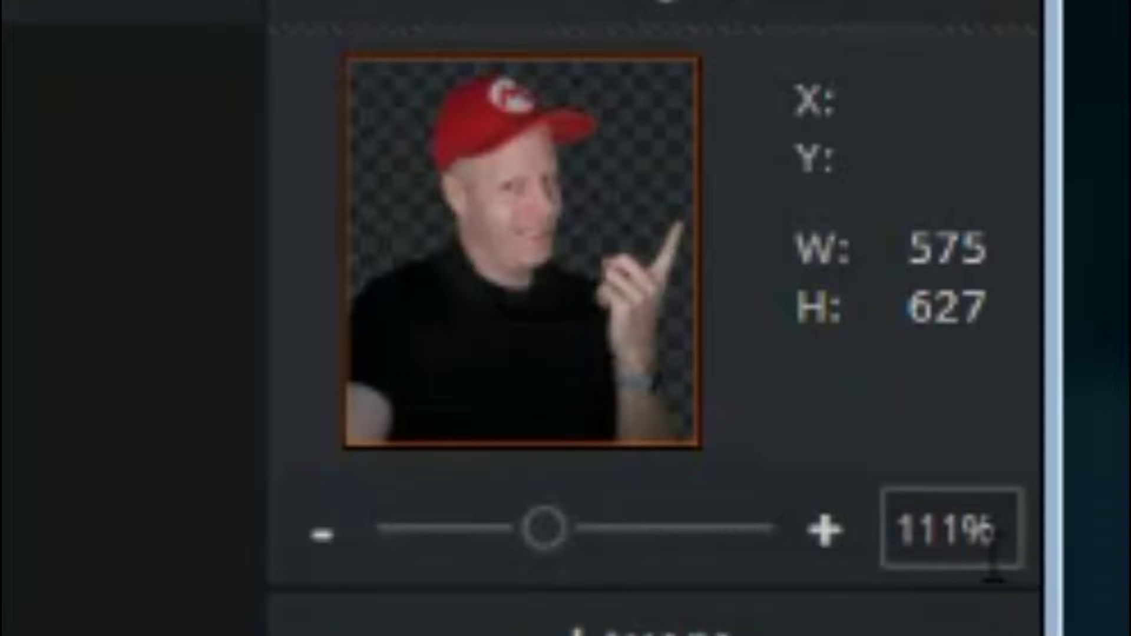
left_click(963, 529)
key("BackSpace")
key("BackSpace")
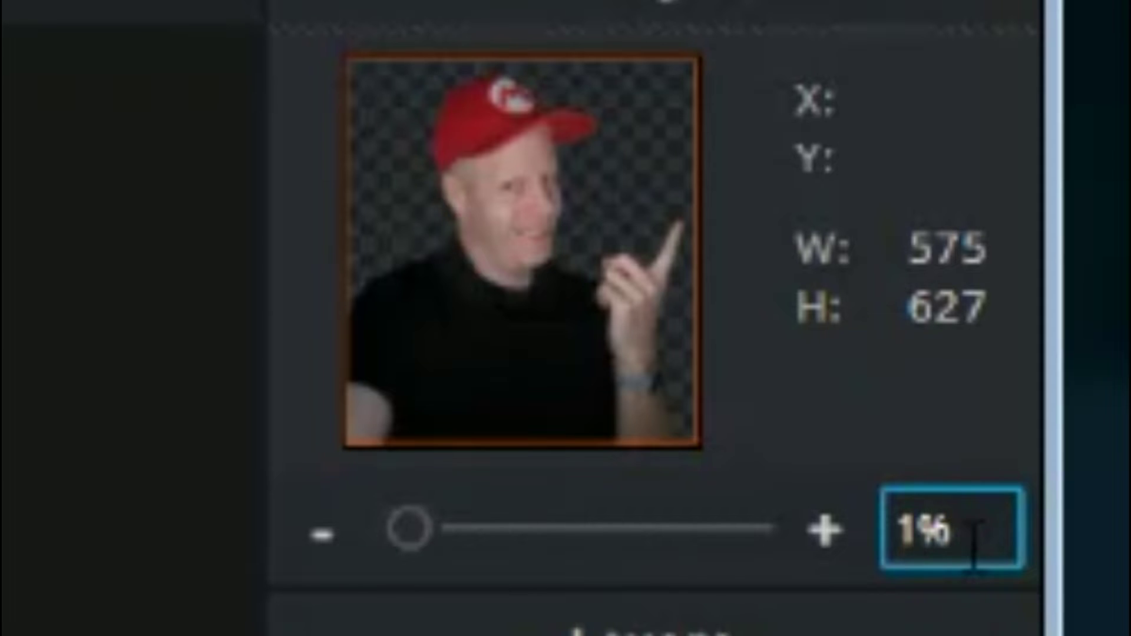
type("00")
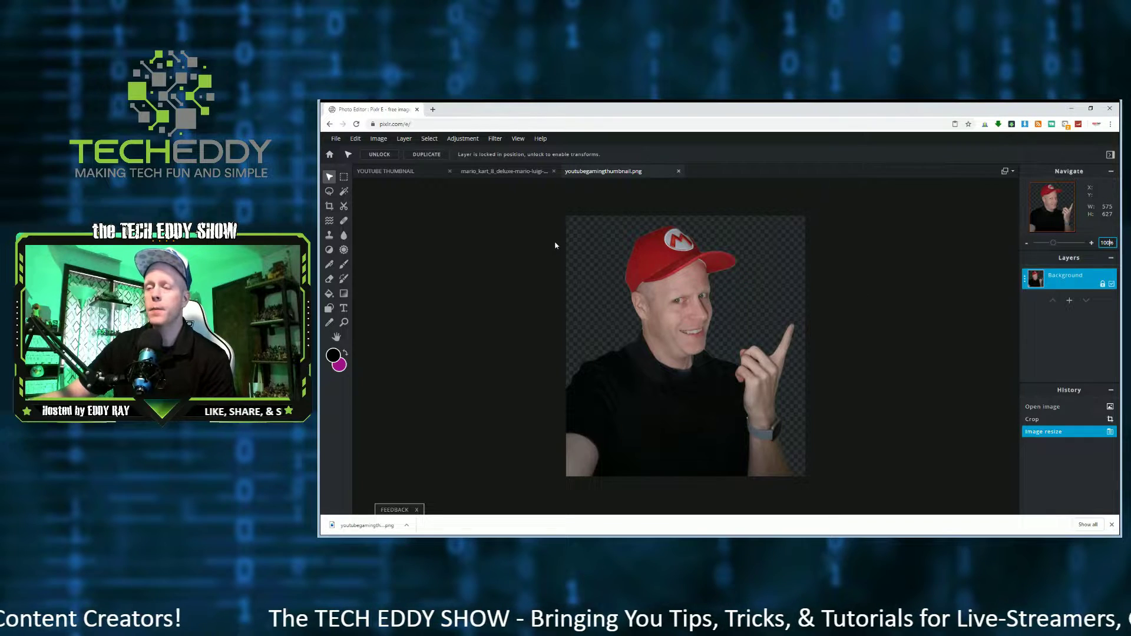
Select the whole portrait with a rectangular marquee, cut it out of its document and clear the selection.
left_click(345, 183)
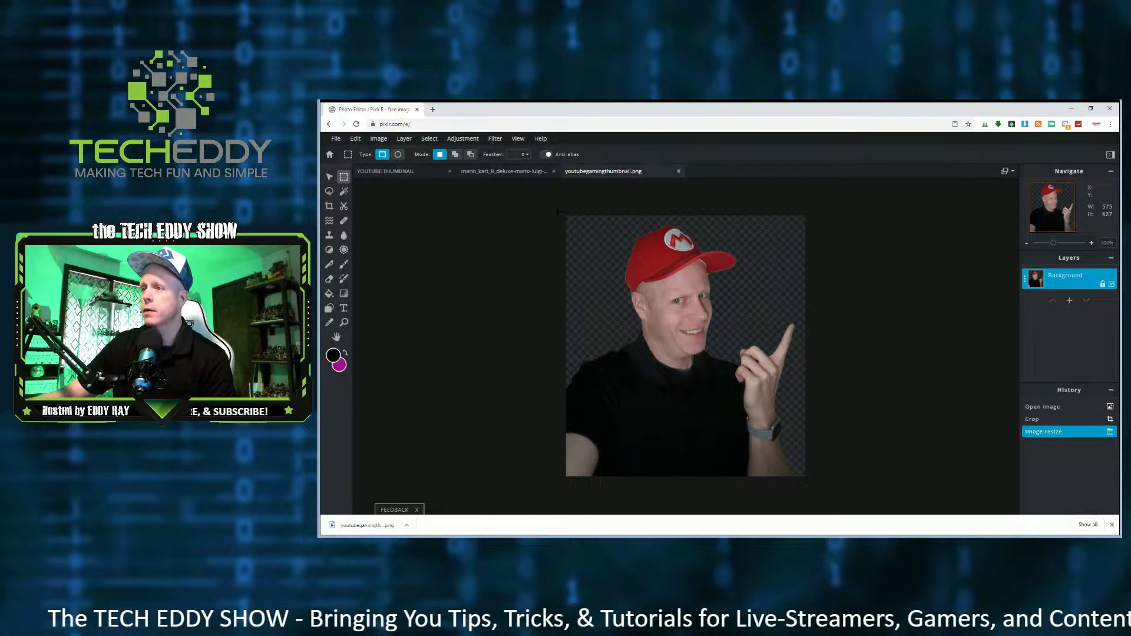
left_click_drag(554, 211, 827, 497)
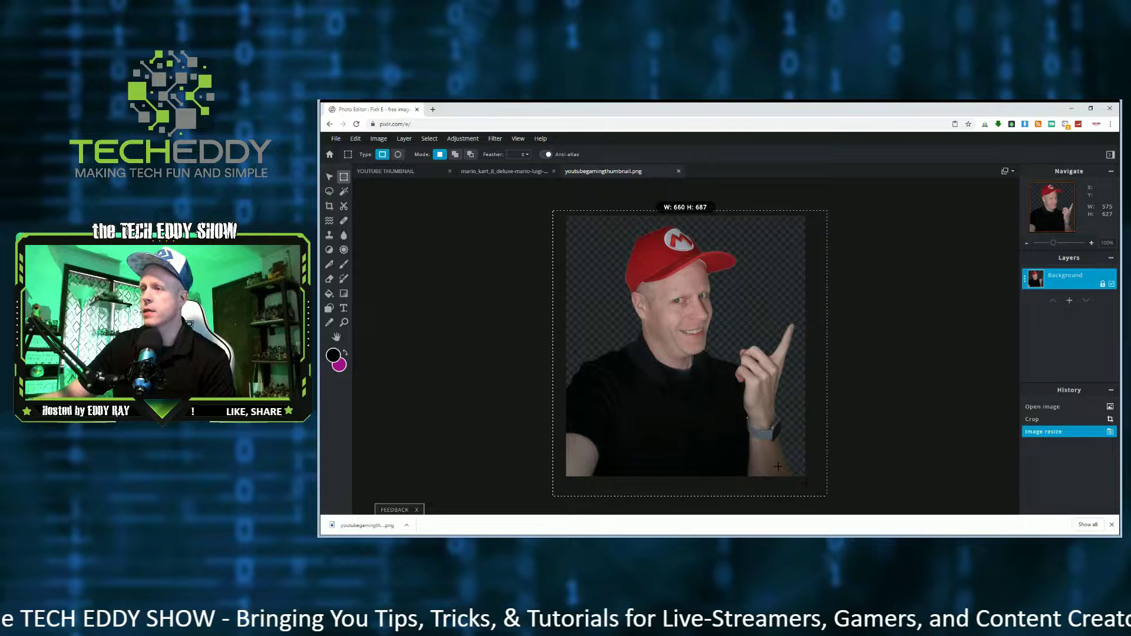
left_click(356, 138)
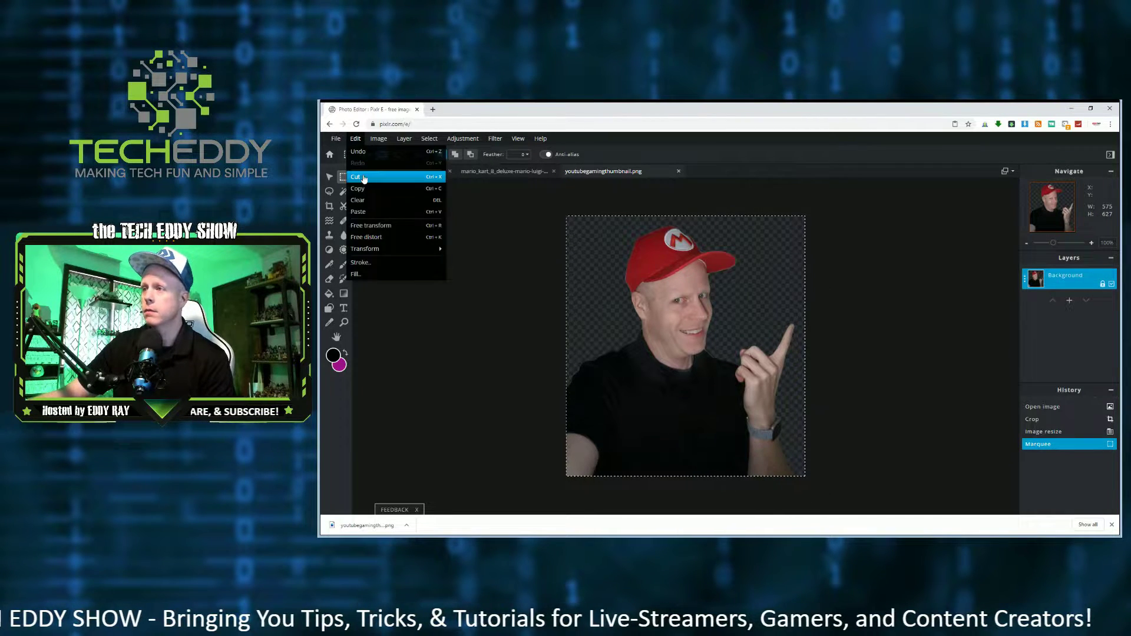
left_click(364, 178)
key("ctrl+d")
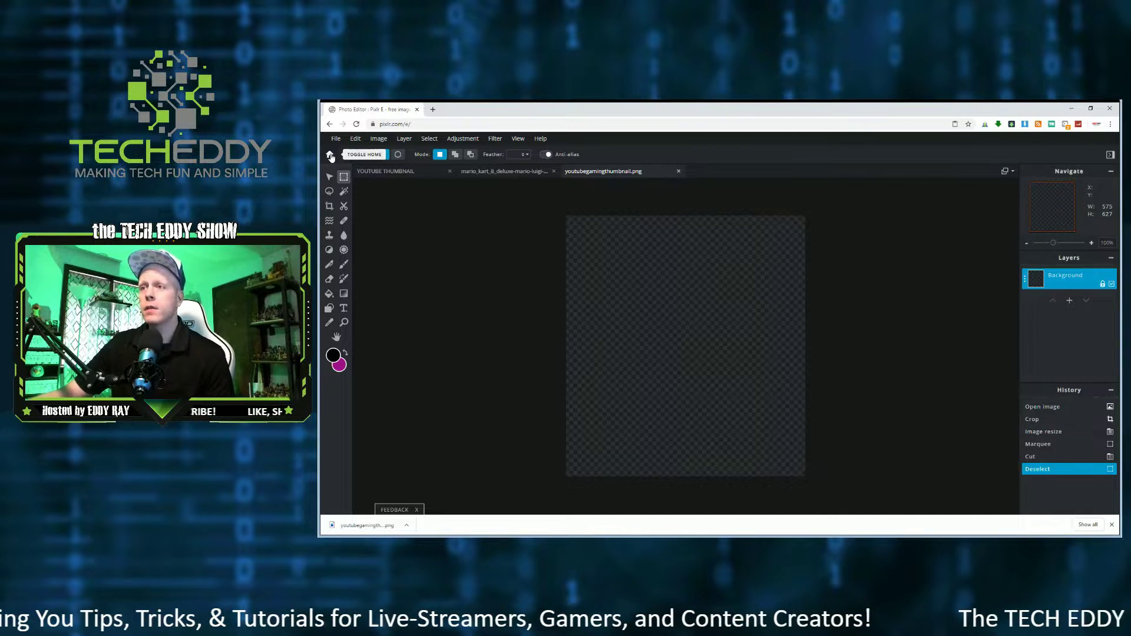
Return to the YouTube thumbnail document and paste the cut portrait over the Mario Kart background.
left_click(330, 155)
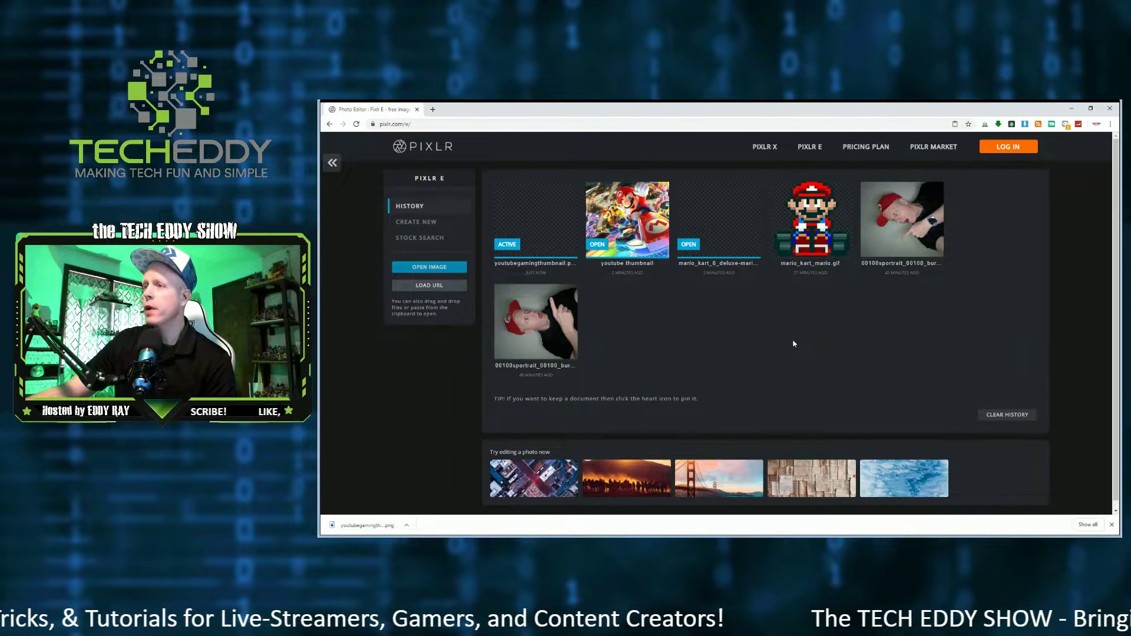
left_click(629, 212)
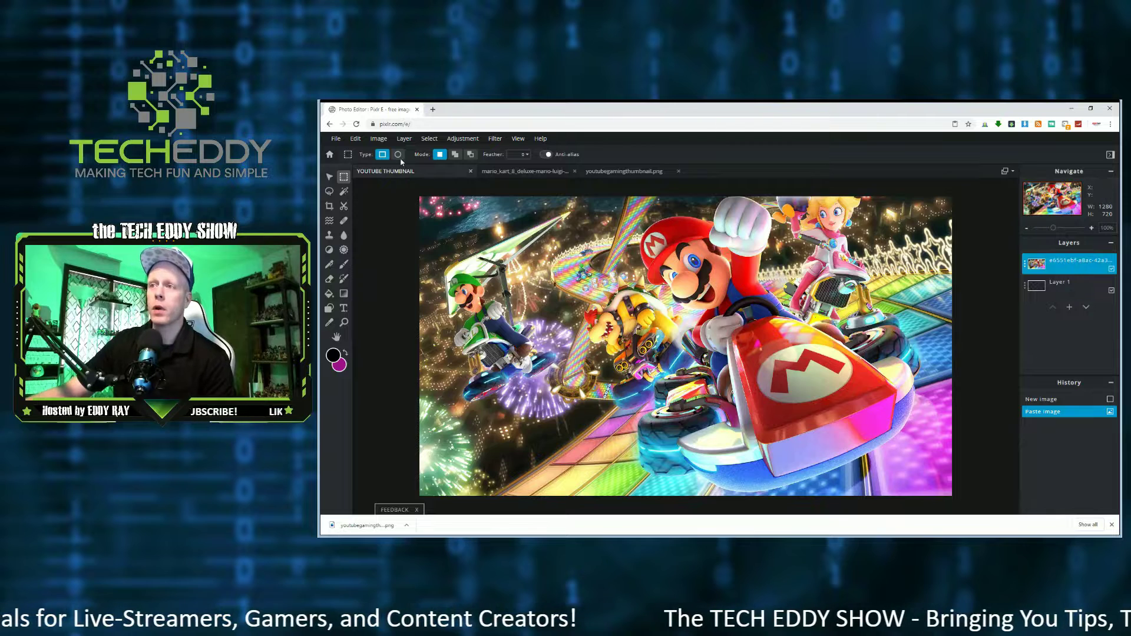
left_click(355, 138)
left_click(368, 209)
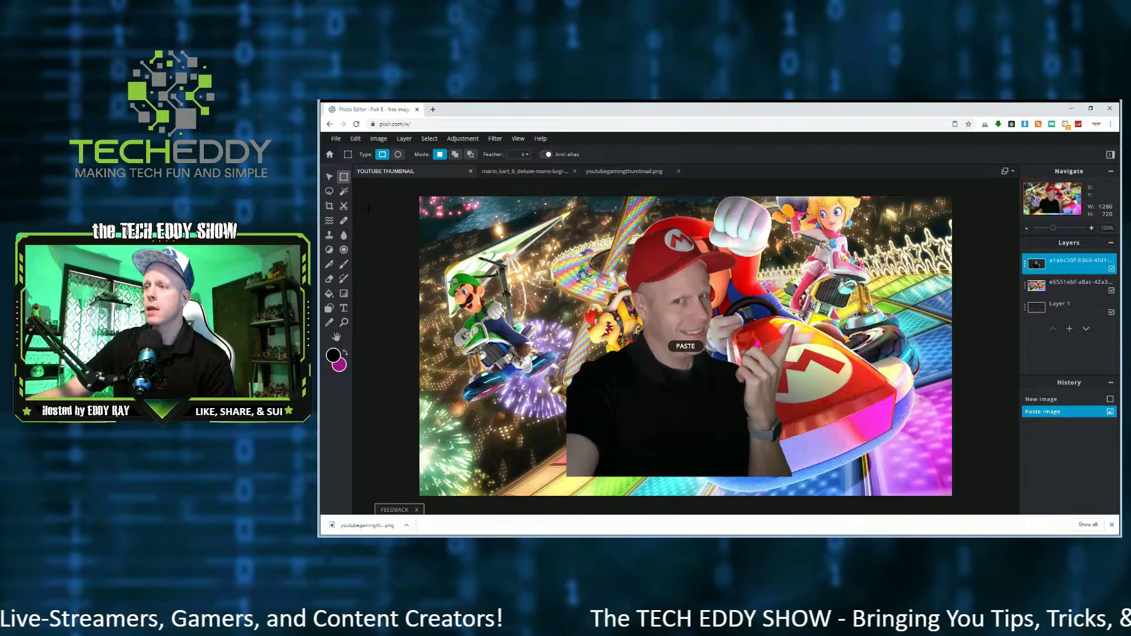
key("ctrl+v")
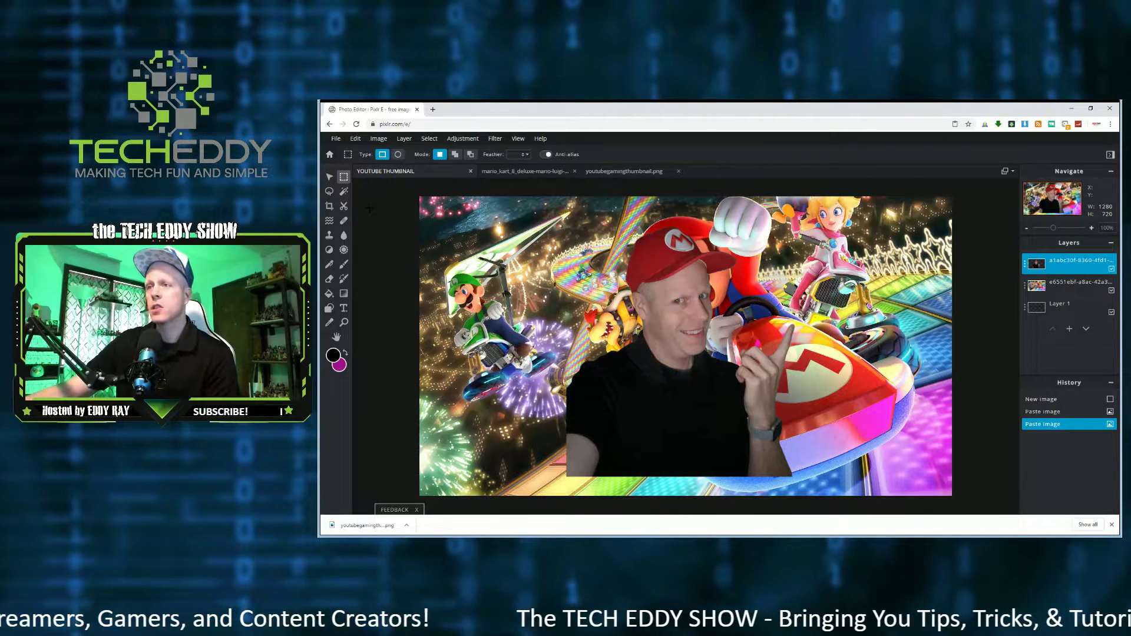
Arrange the pasted portrait in the lower-left corner of the thumbnail, with its bottom at the canvas edge, and deselect it.
left_click(329, 177)
left_click_drag(669, 312, 529, 327)
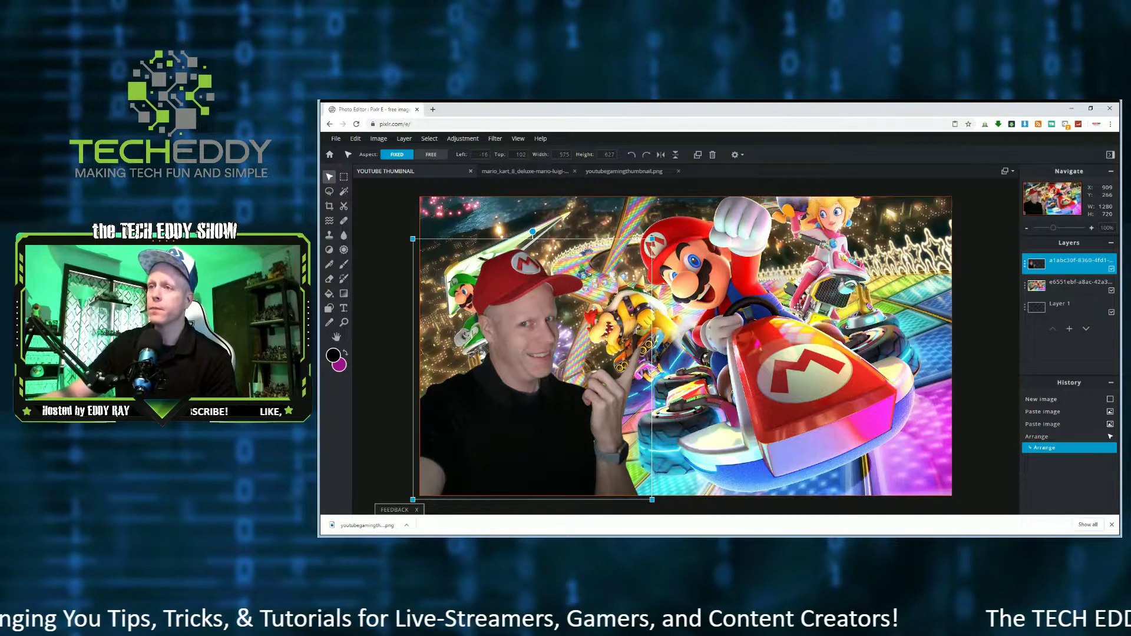
left_click(381, 207)
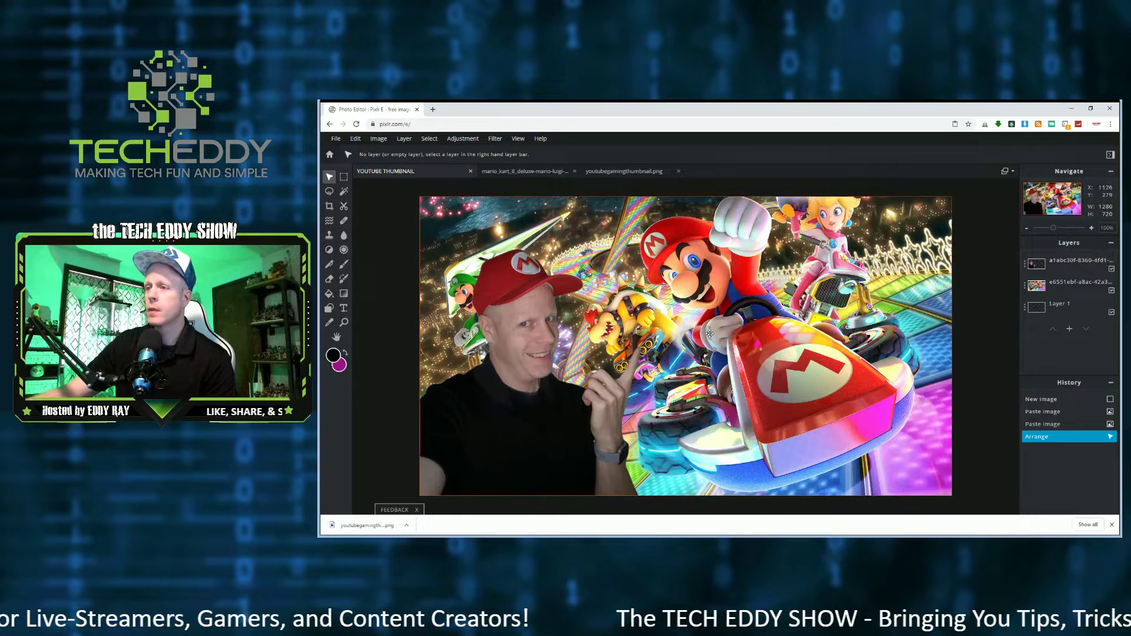
left_click_drag(530, 345, 707, 341)
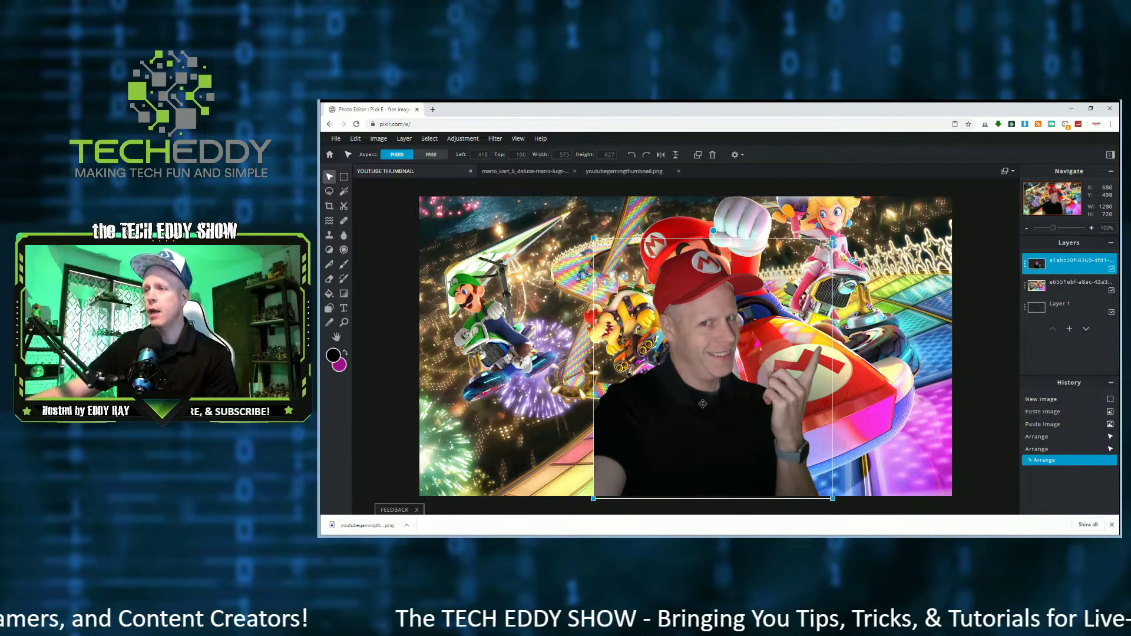
left_click_drag(703, 404, 522, 406)
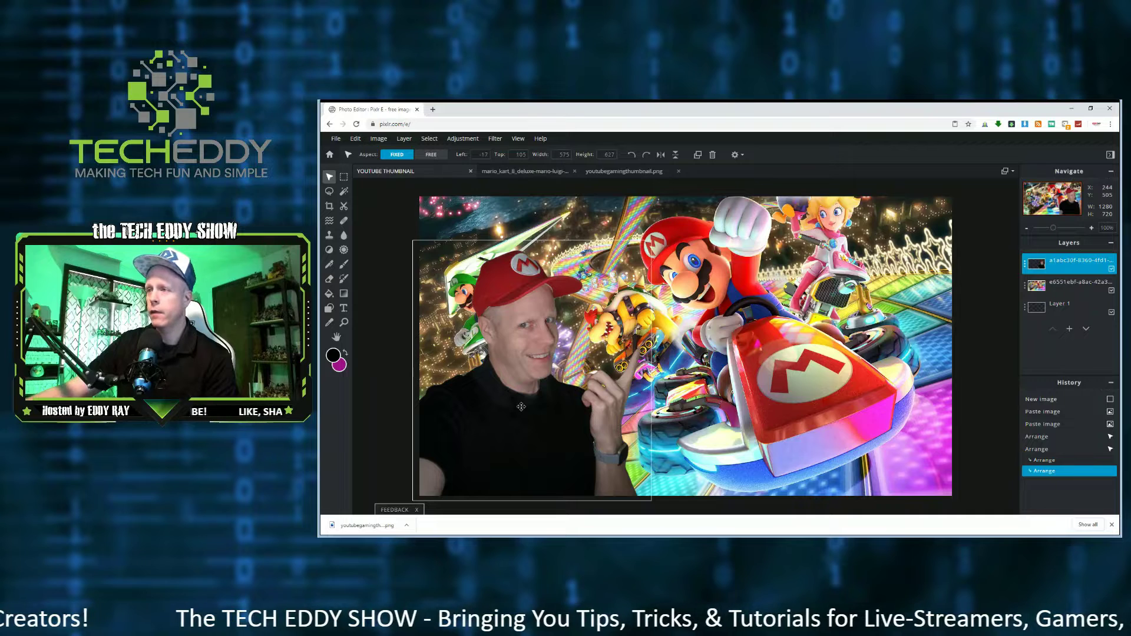
key("Escape")
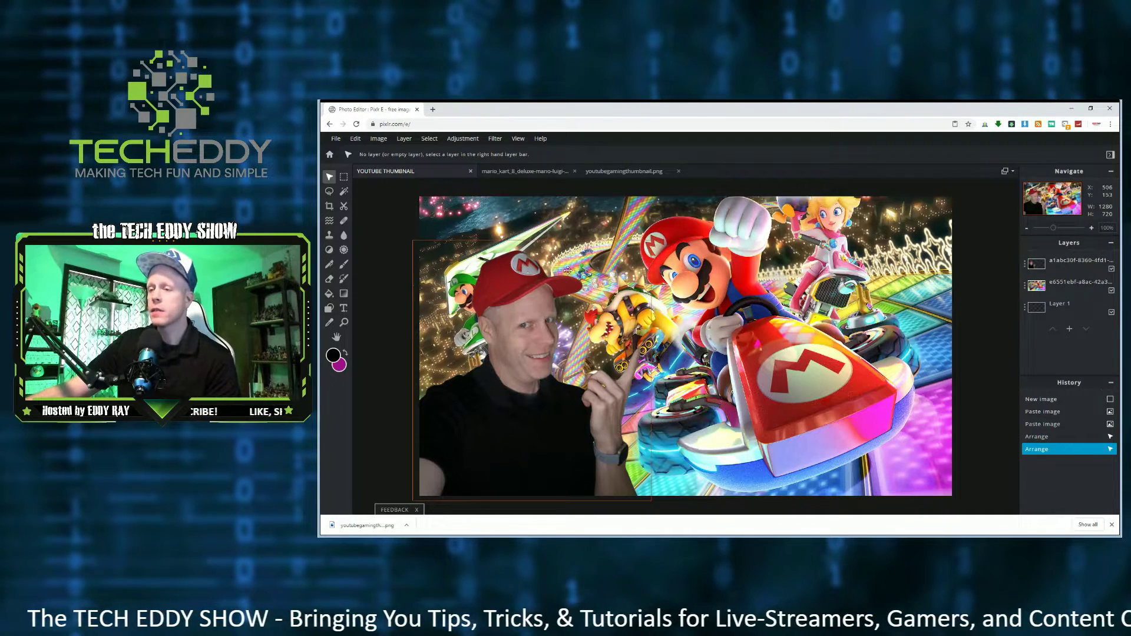
Add a text layer over the thumbnail reading "AMAZING", "MARIO KART" and "RACE!!!!" on three lines.
left_click(344, 308)
left_click(779, 346)
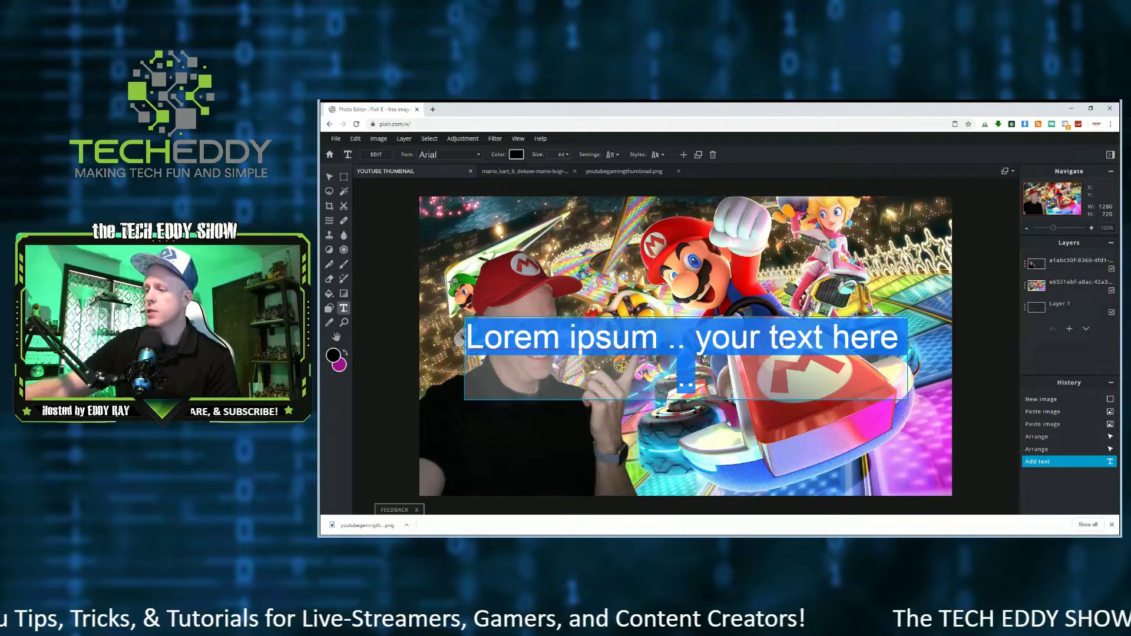
key("BackSpace")
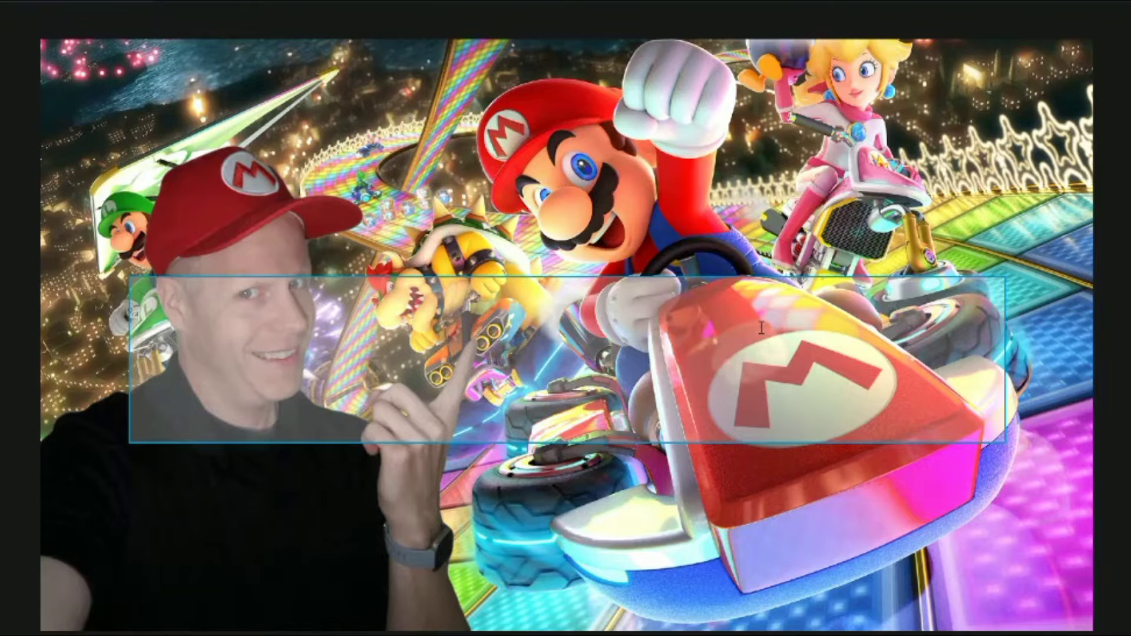
type("AMAZING")
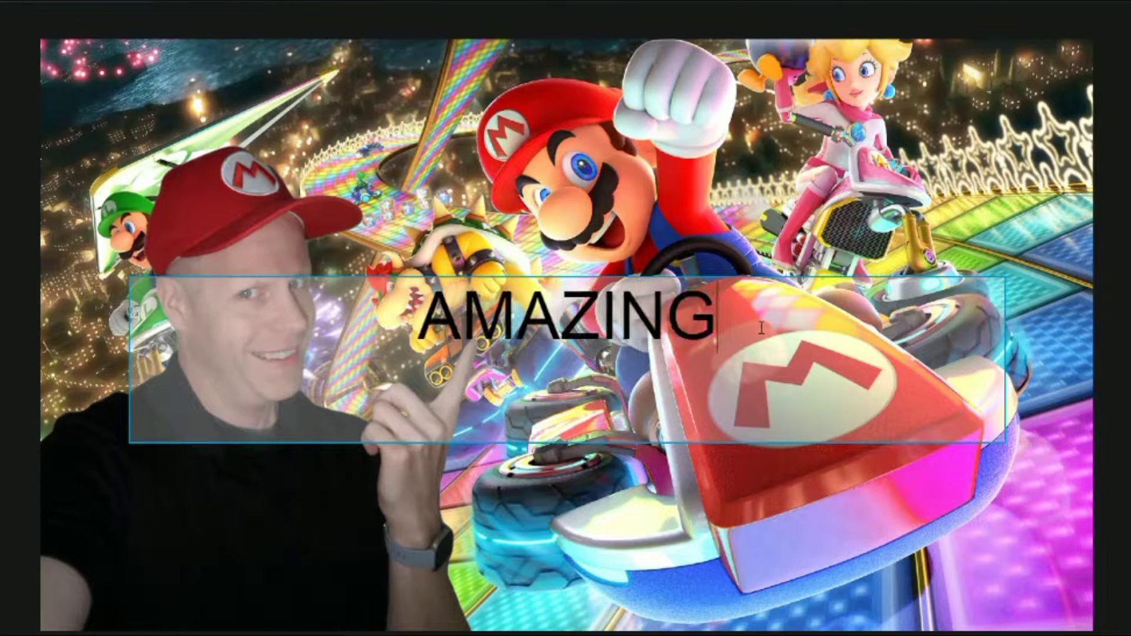
key("Return")
type("MARIO KART")
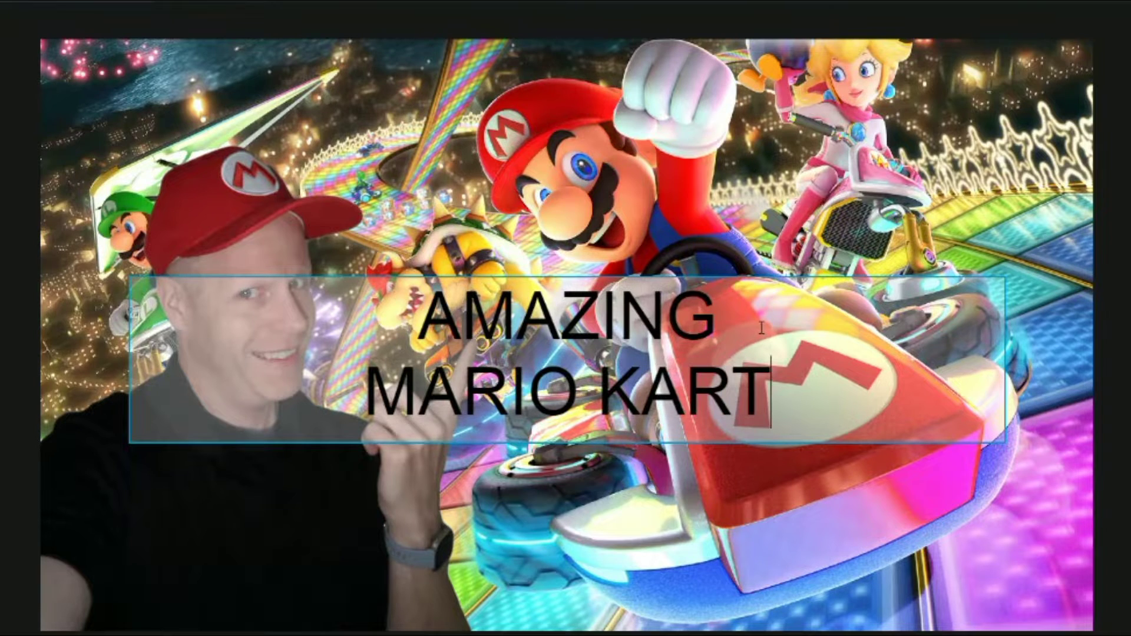
key("Return")
type("RACE!!!!")
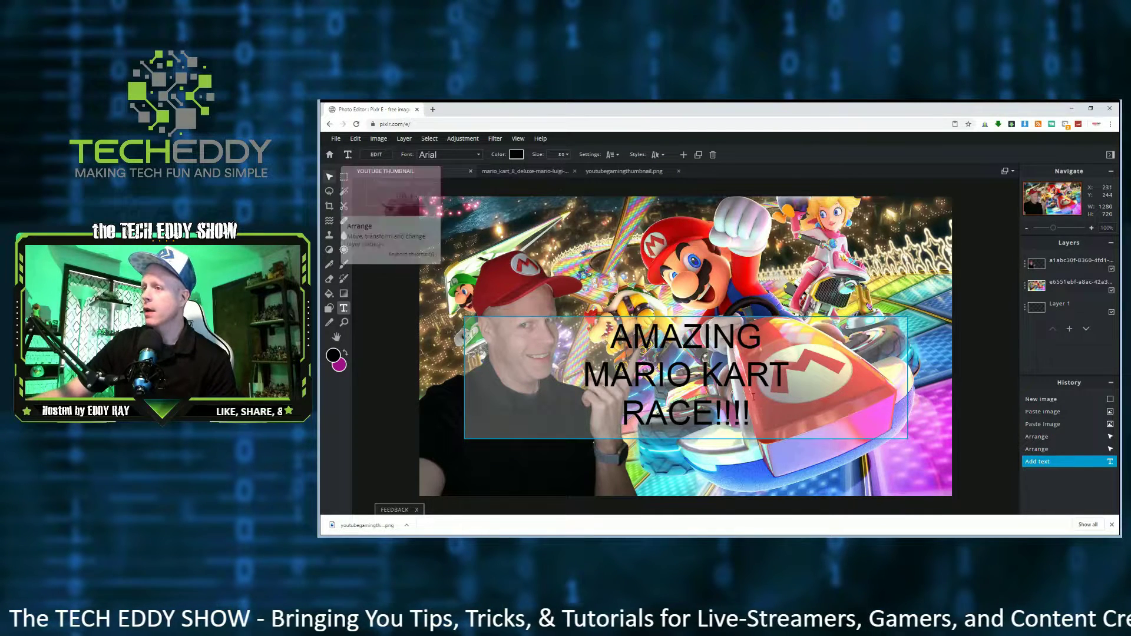
Finish editing the title text and move it up and to the right, over Mario and the upper background.
left_click(734, 321)
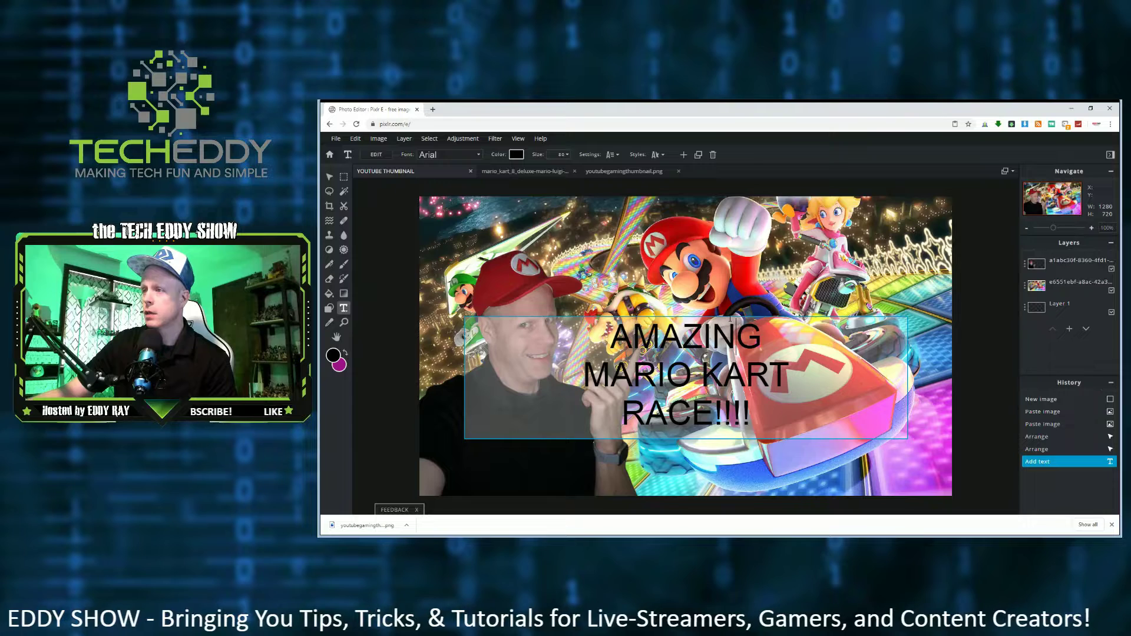
left_click(330, 176)
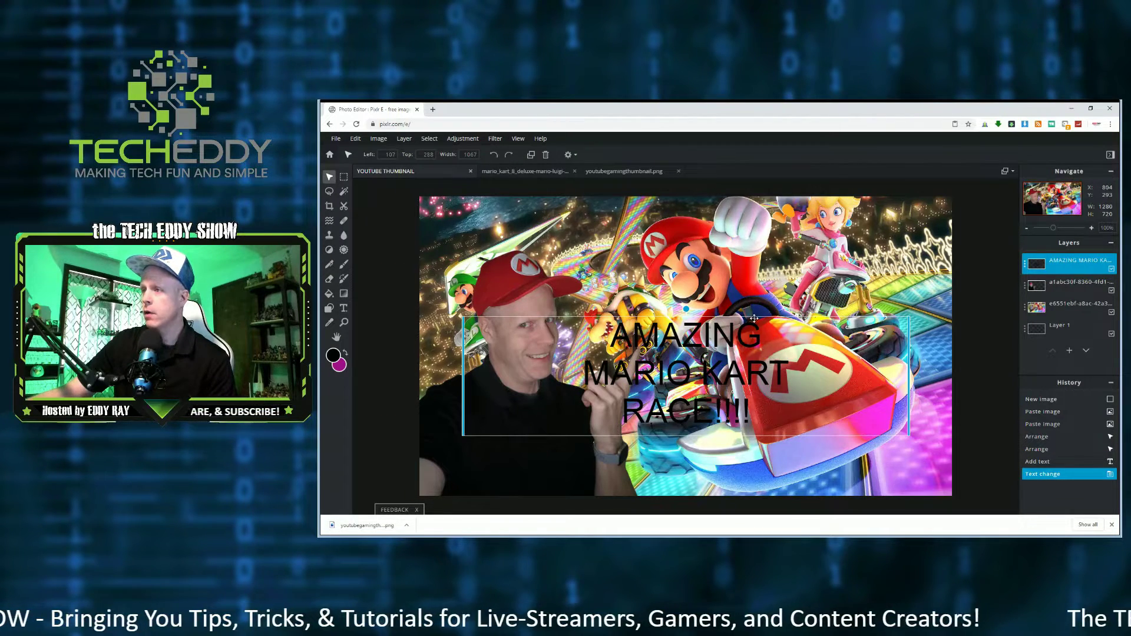
left_click_drag(755, 319, 824, 226)
Change the font of the whole three-line title to Daddy Day.
key("t")
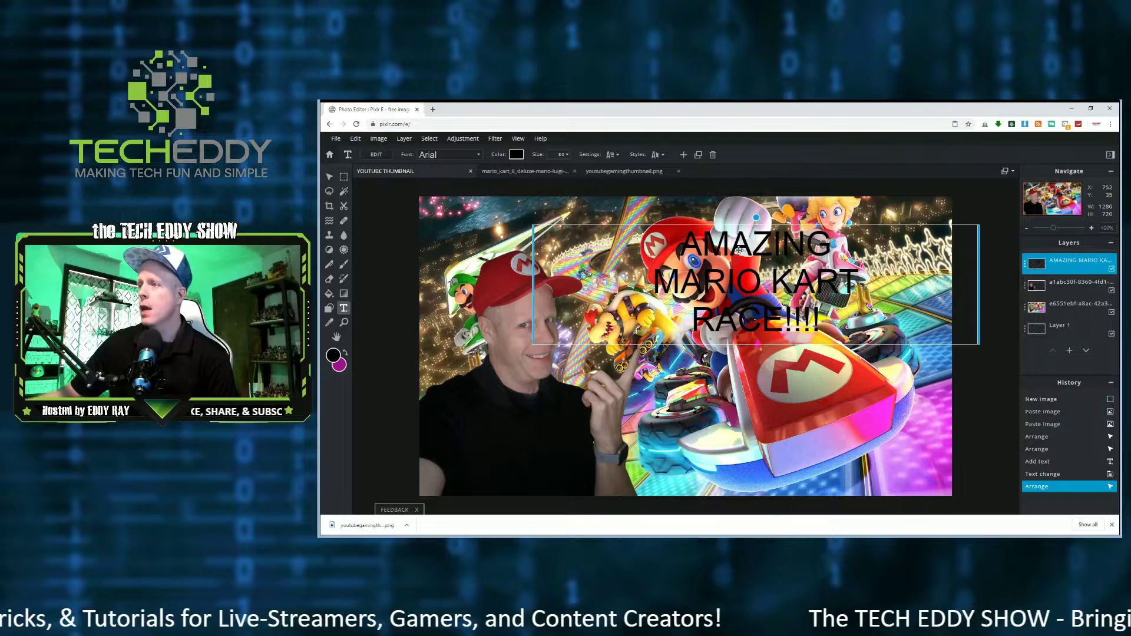
double_click(831, 317)
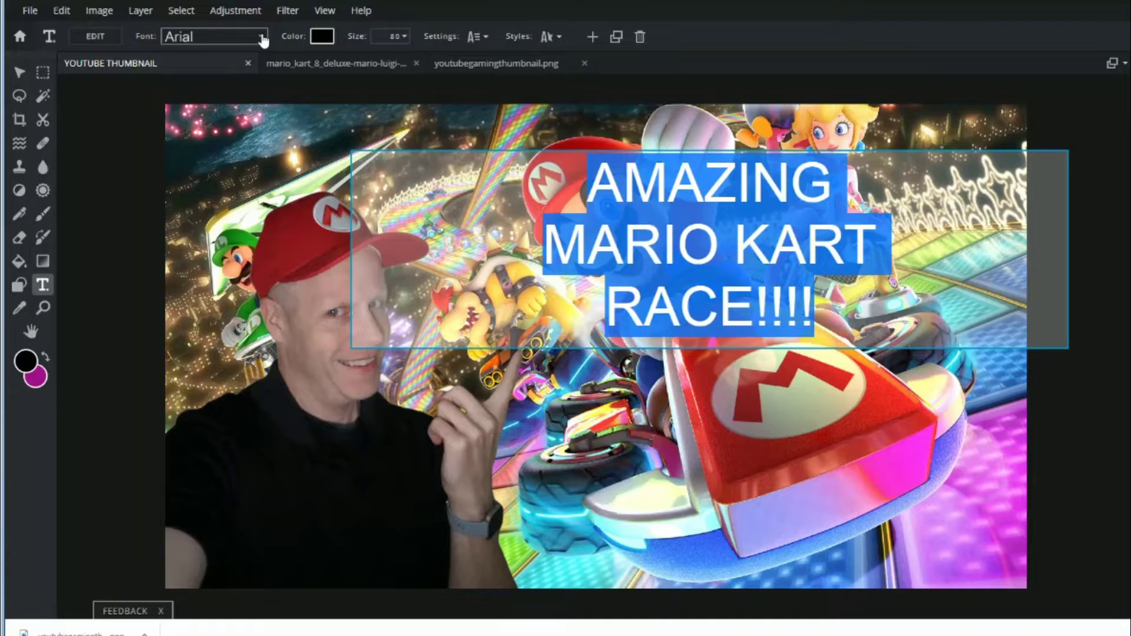
left_click(479, 156)
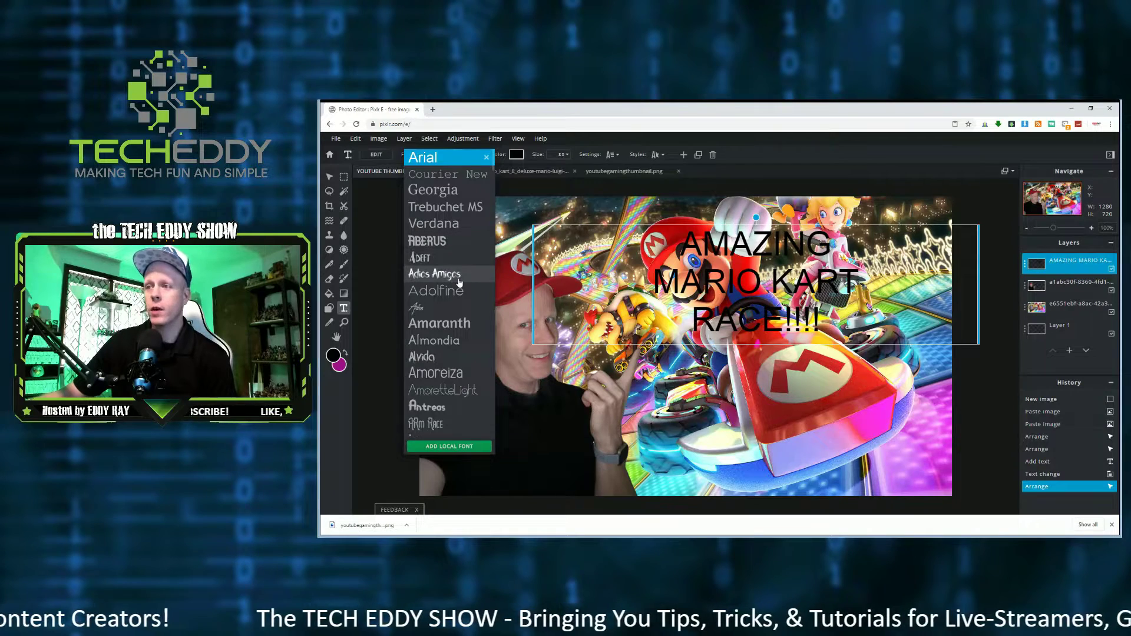
scroll(460, 283, "down", 3)
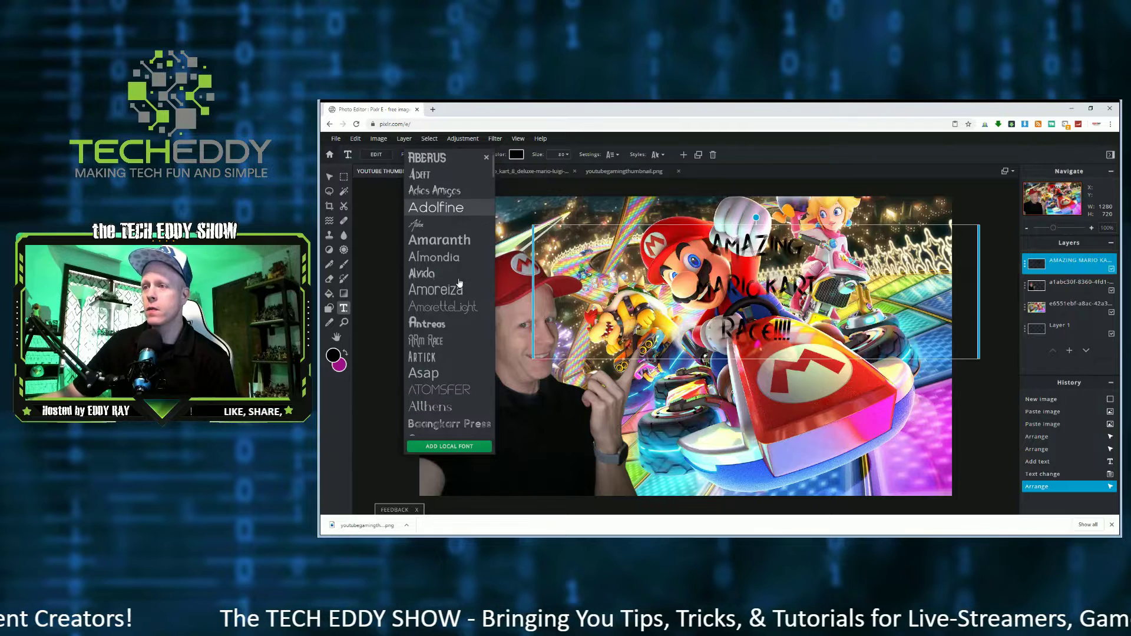
scroll(460, 283, "down", 3)
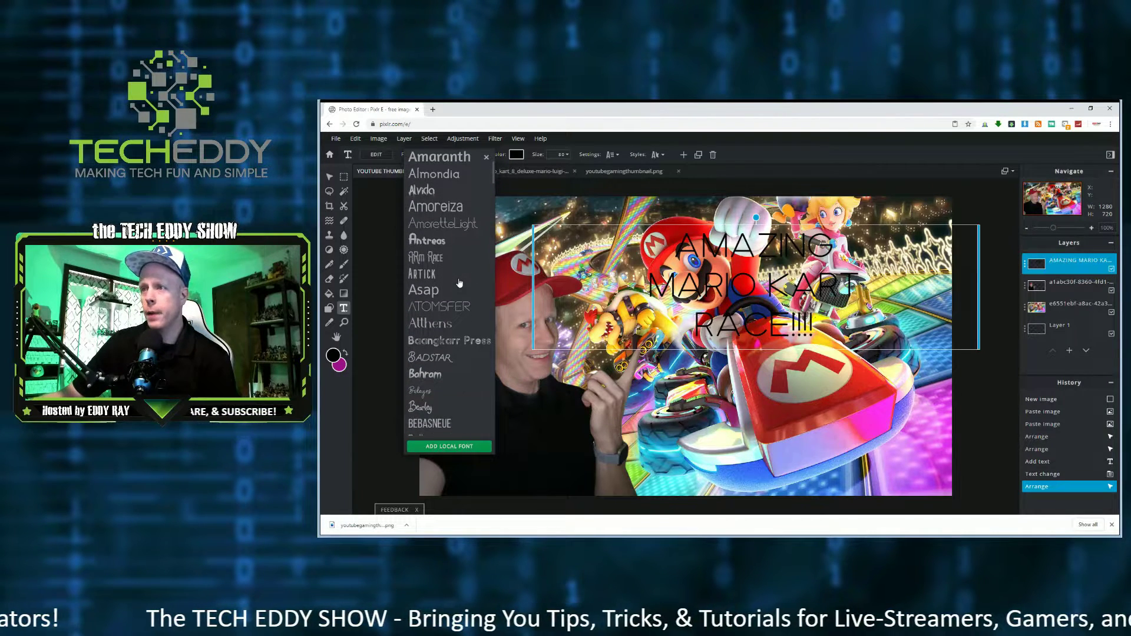
scroll(460, 283, "down", 3)
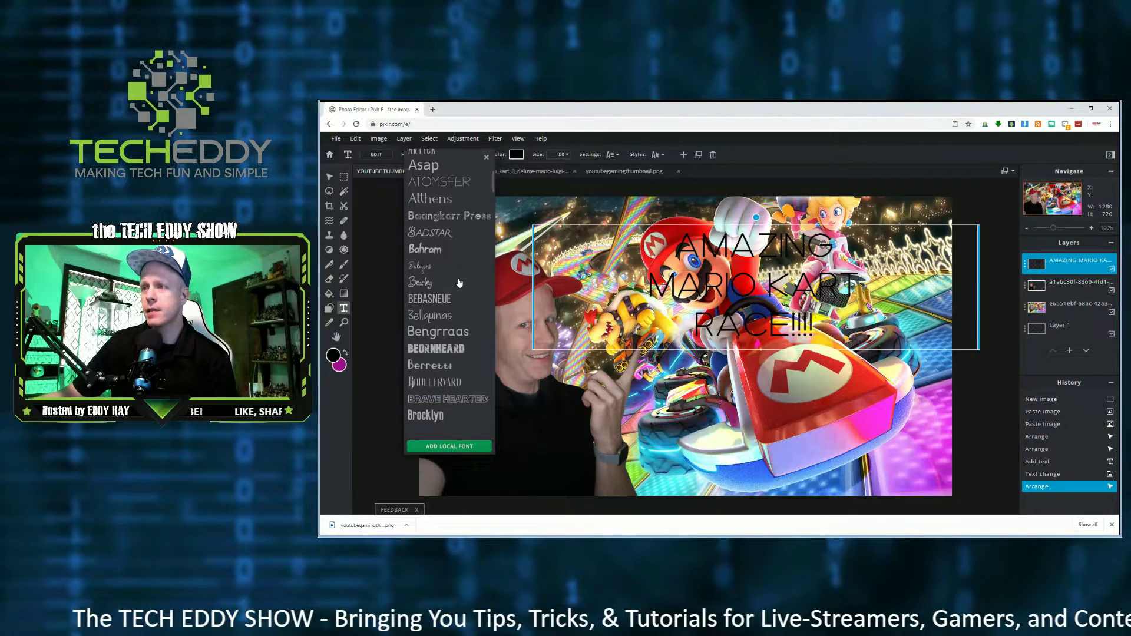
scroll(460, 283, "down", 3)
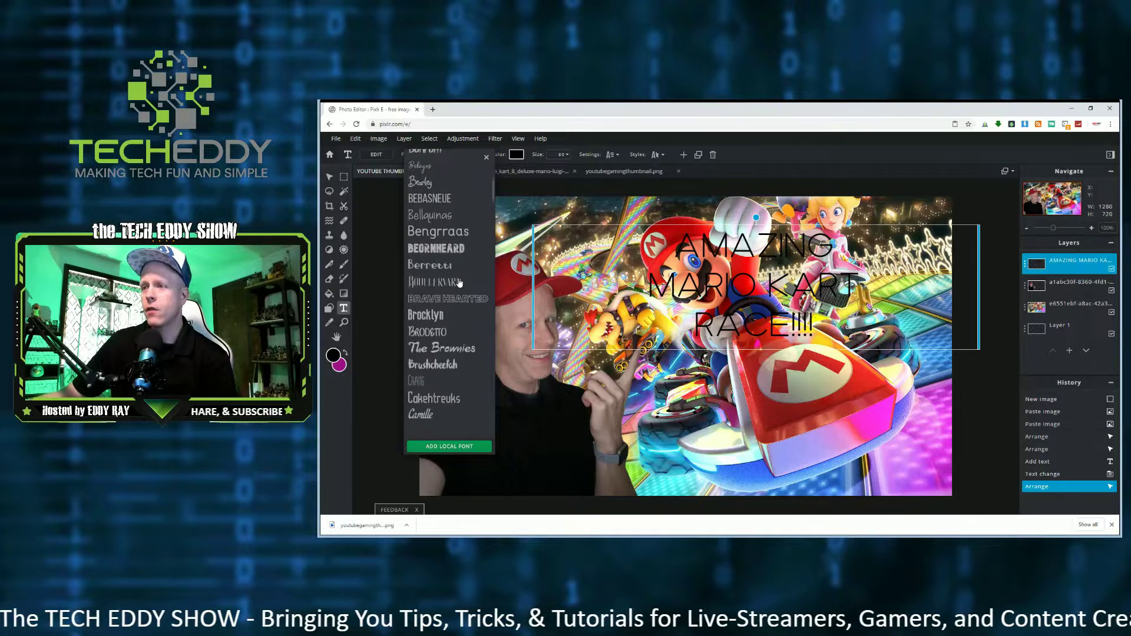
scroll(460, 283, "down", 5)
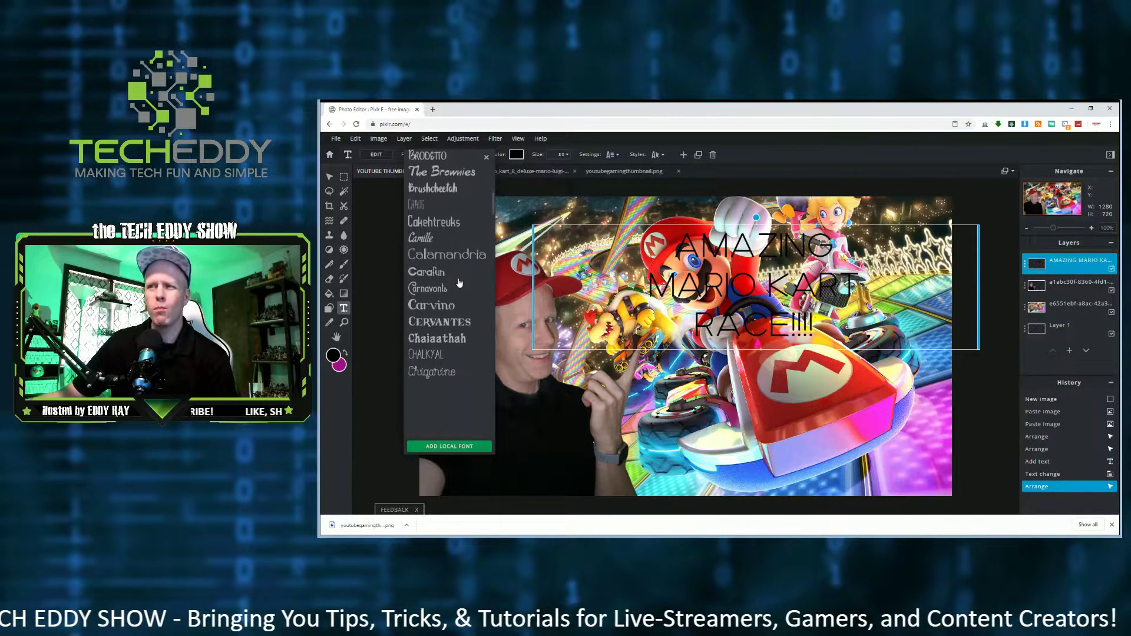
scroll(460, 283, "down", 6)
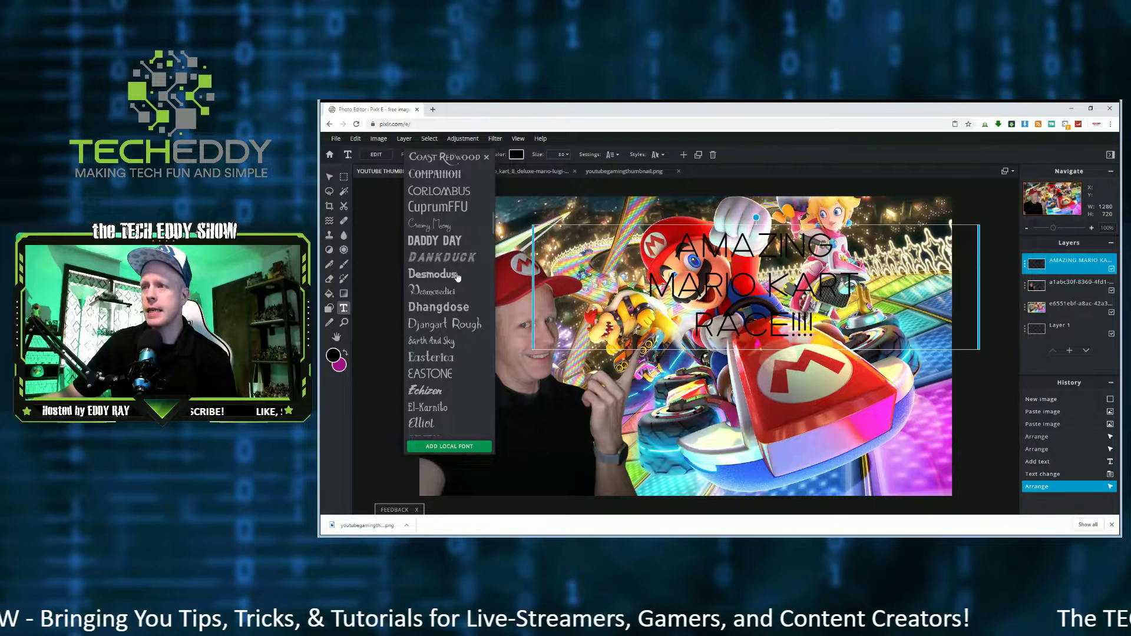
left_click(449, 242)
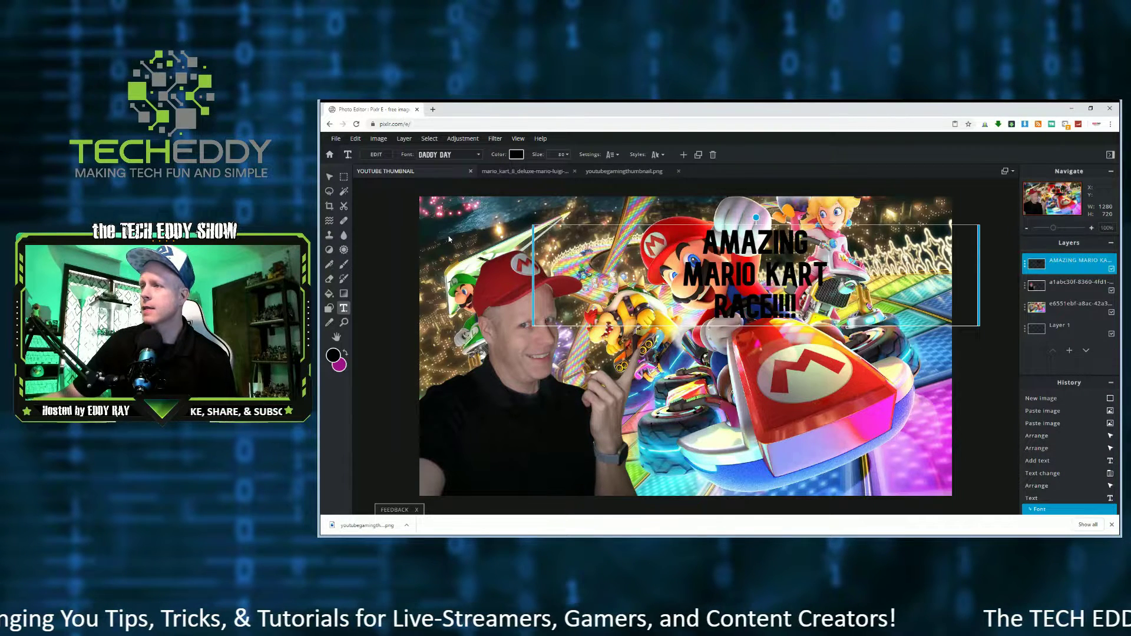
Change the title text's colour to a bright, saturated yellow.
double_click(763, 304)
left_click(517, 154)
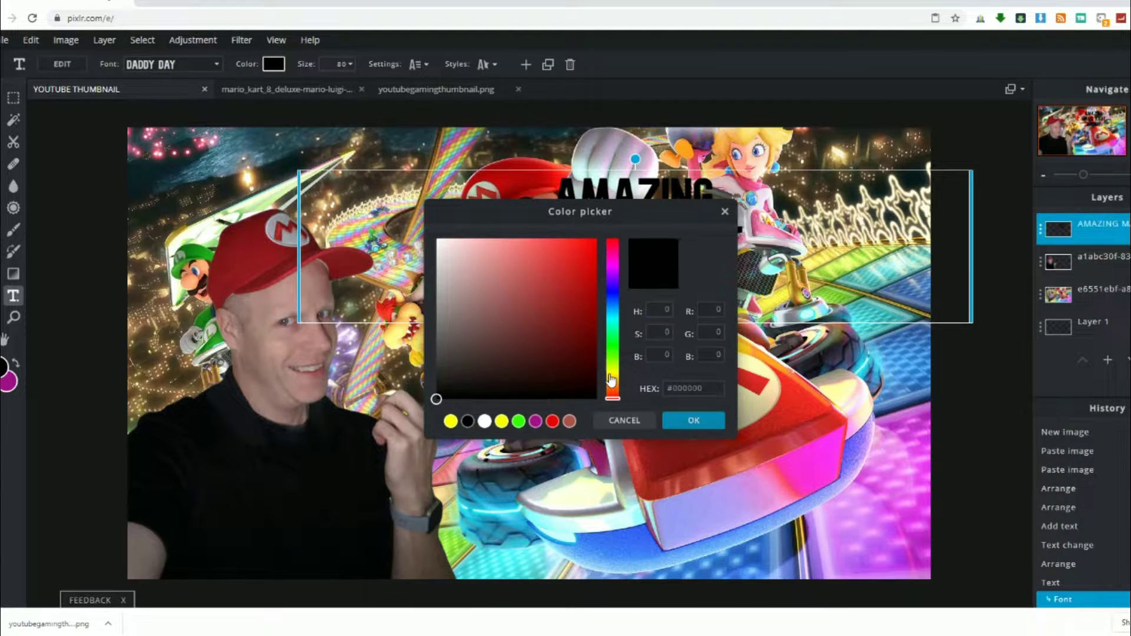
left_click(611, 374)
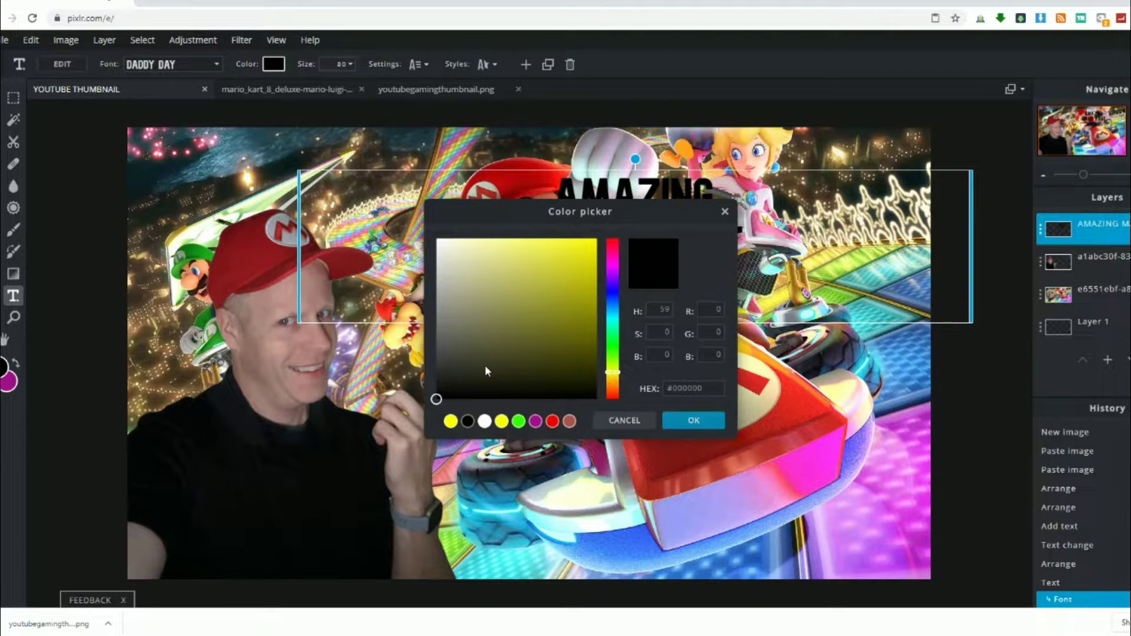
left_click_drag(466, 370, 597, 238)
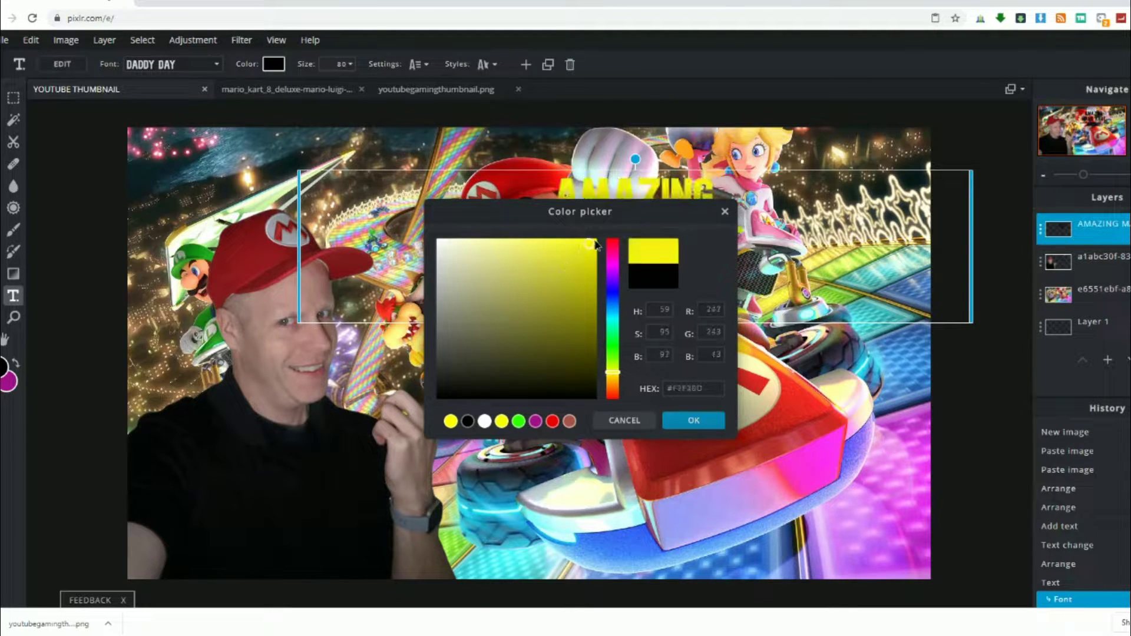
left_click(694, 422)
Enlarge the title text to size 180 and view its line and letter spacing settings.
left_click(567, 154)
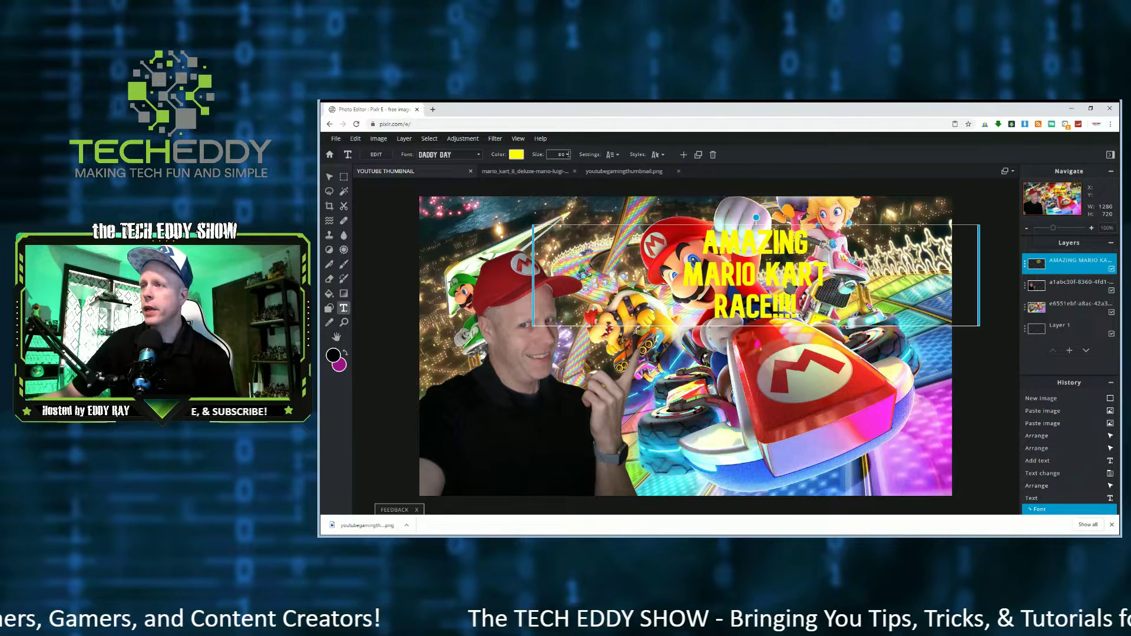
left_click_drag(504, 171, 512, 170)
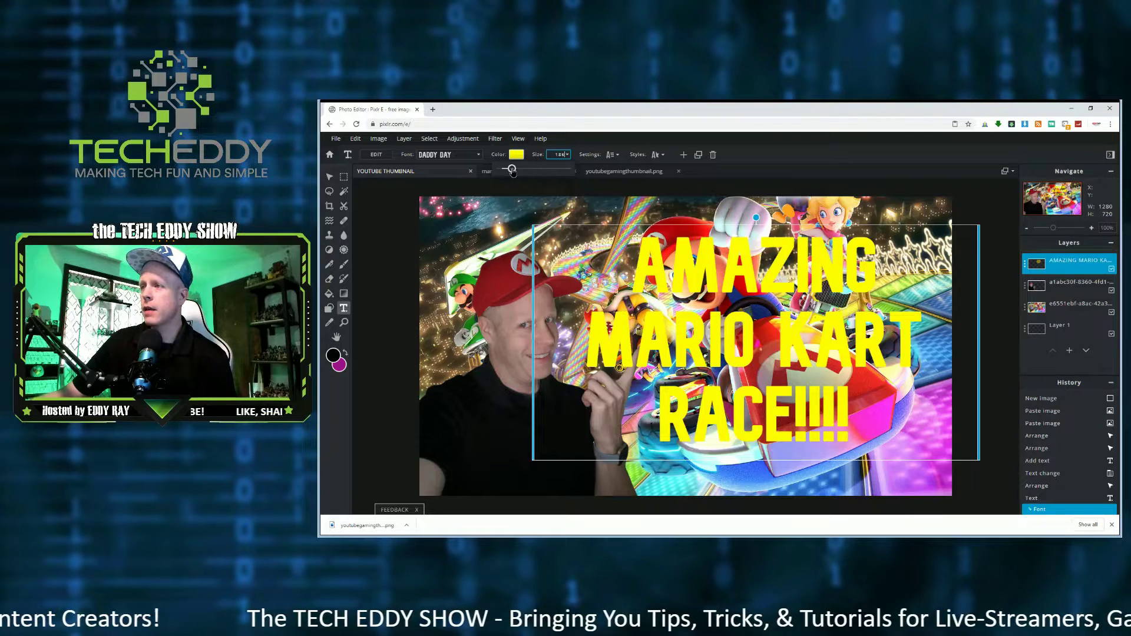
left_click_drag(512, 171, 513, 171)
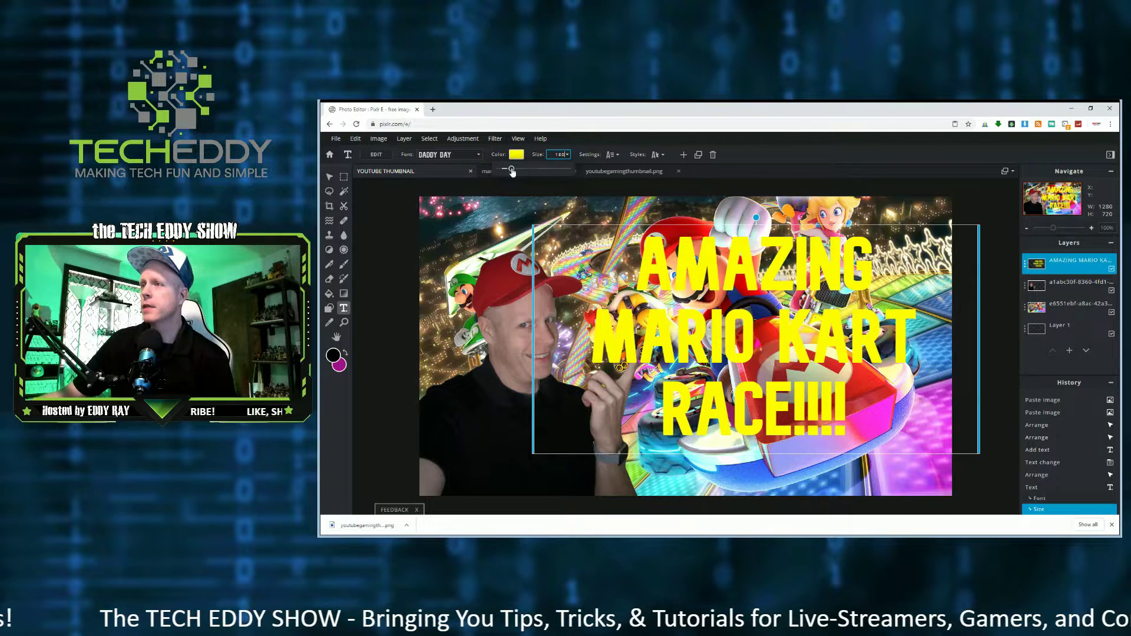
left_click(619, 155)
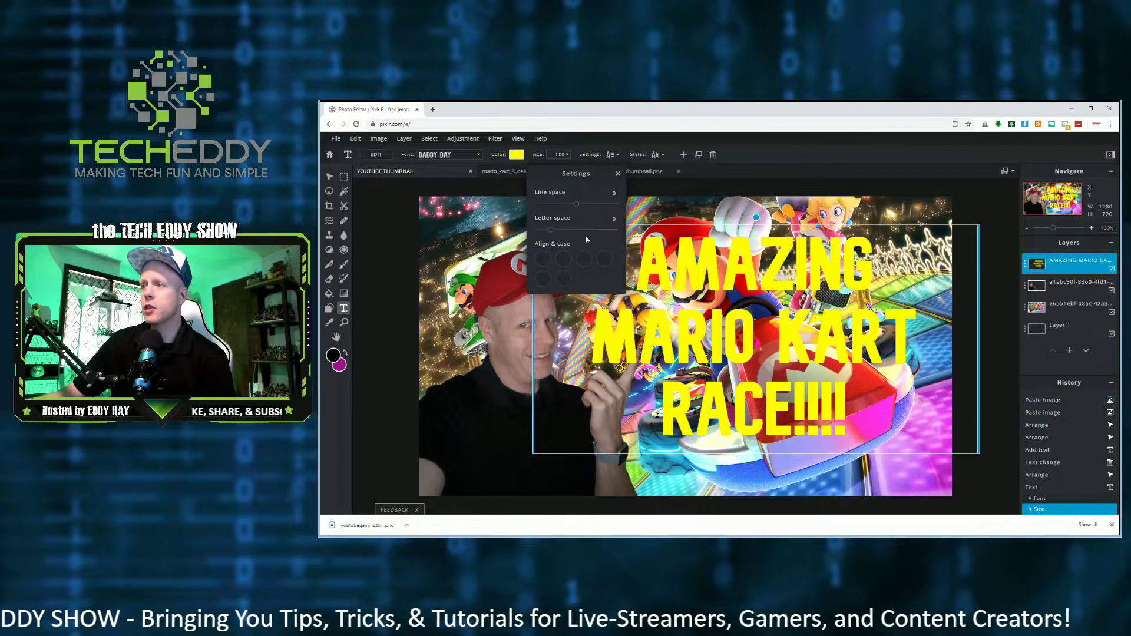
Give the title text a black (#000000) outline of size 5 and turn on its drop shadow.
left_click(663, 156)
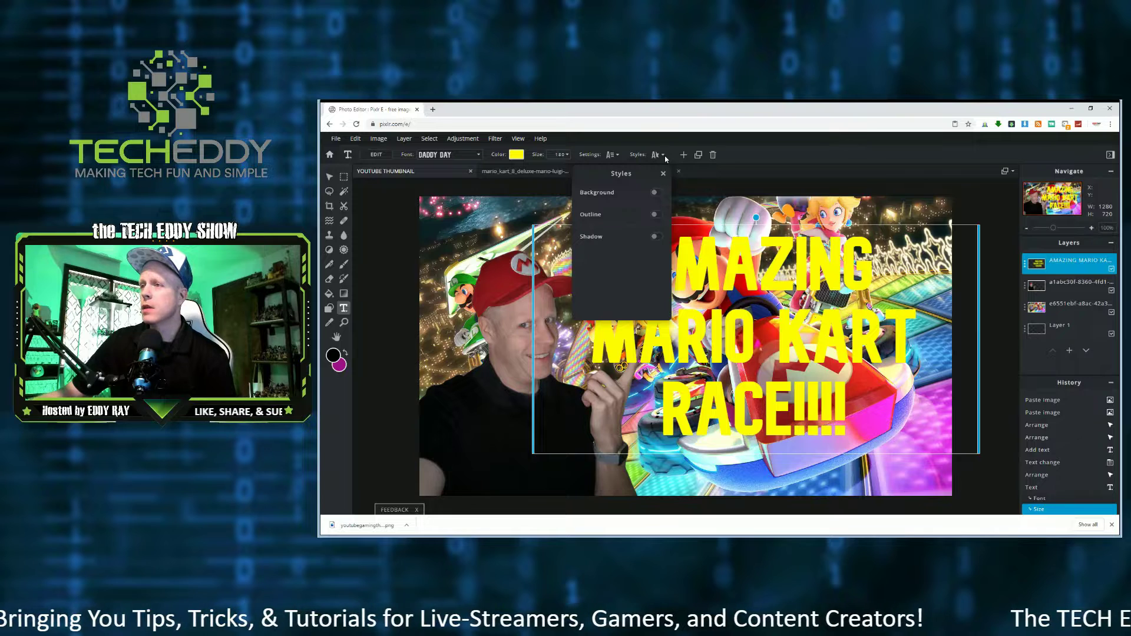
left_click(658, 215)
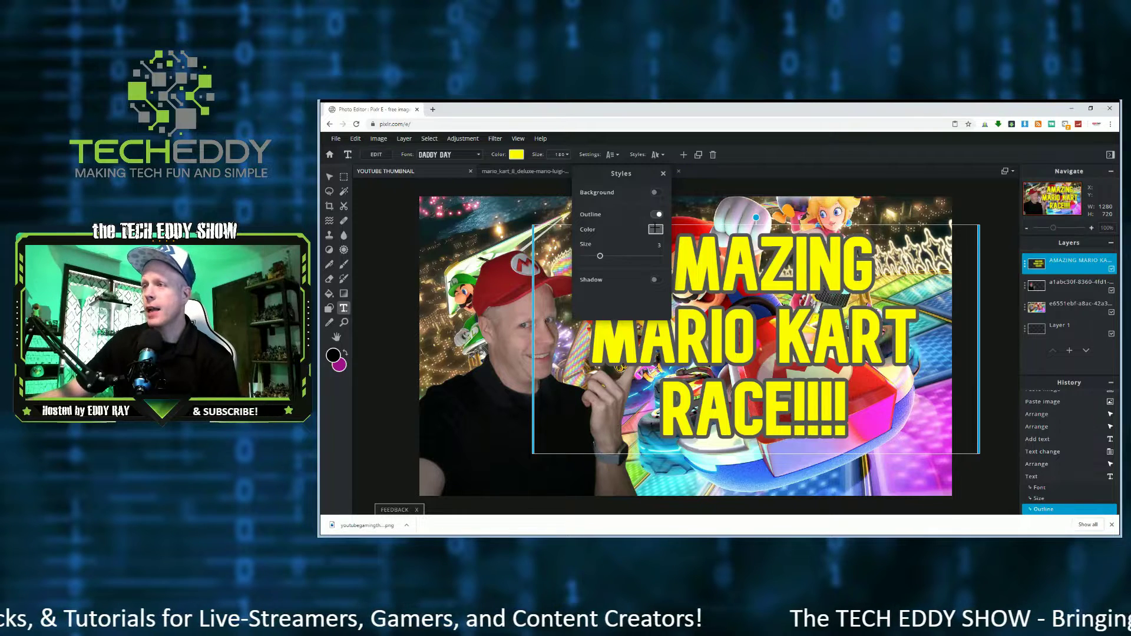
left_click(656, 230)
left_click(625, 376)
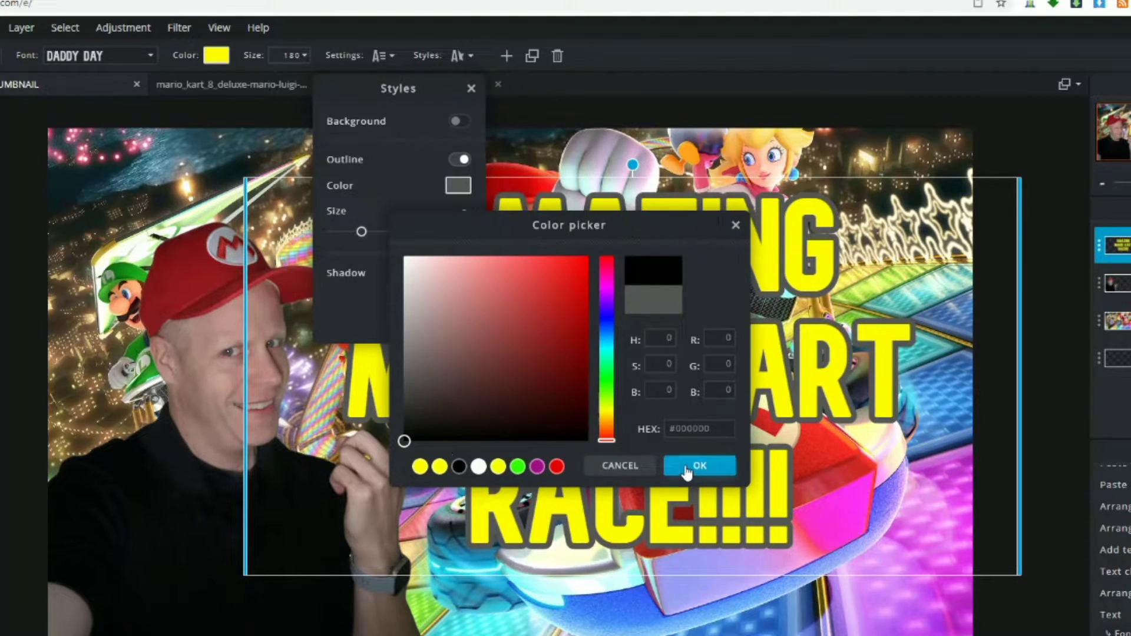
left_click(686, 470)
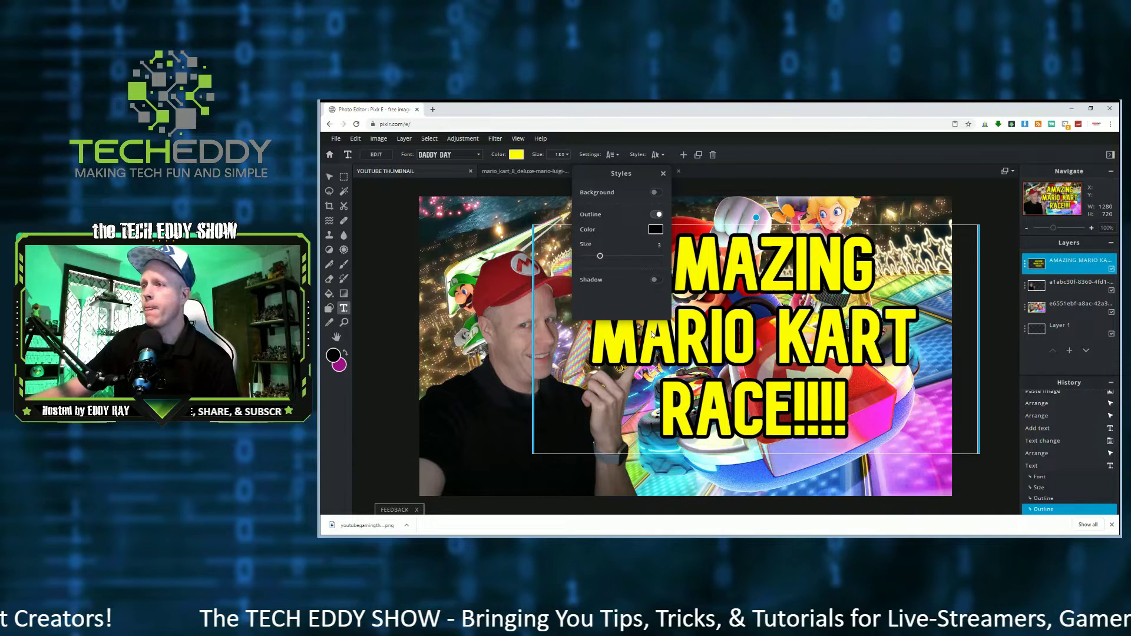
left_click_drag(601, 258, 616, 260)
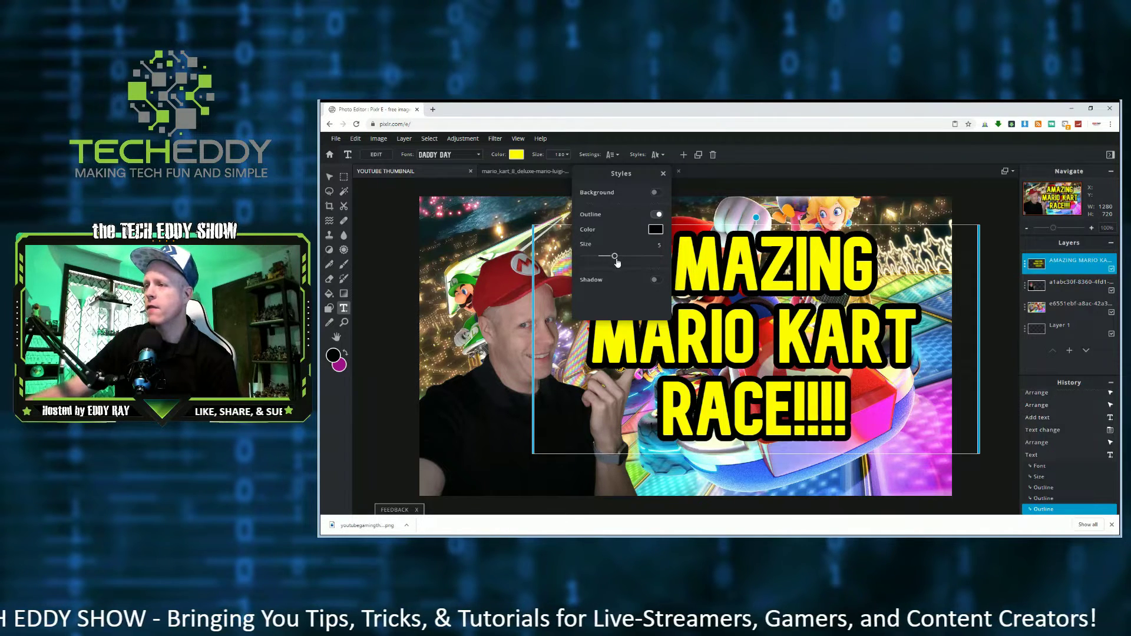
left_click(656, 281)
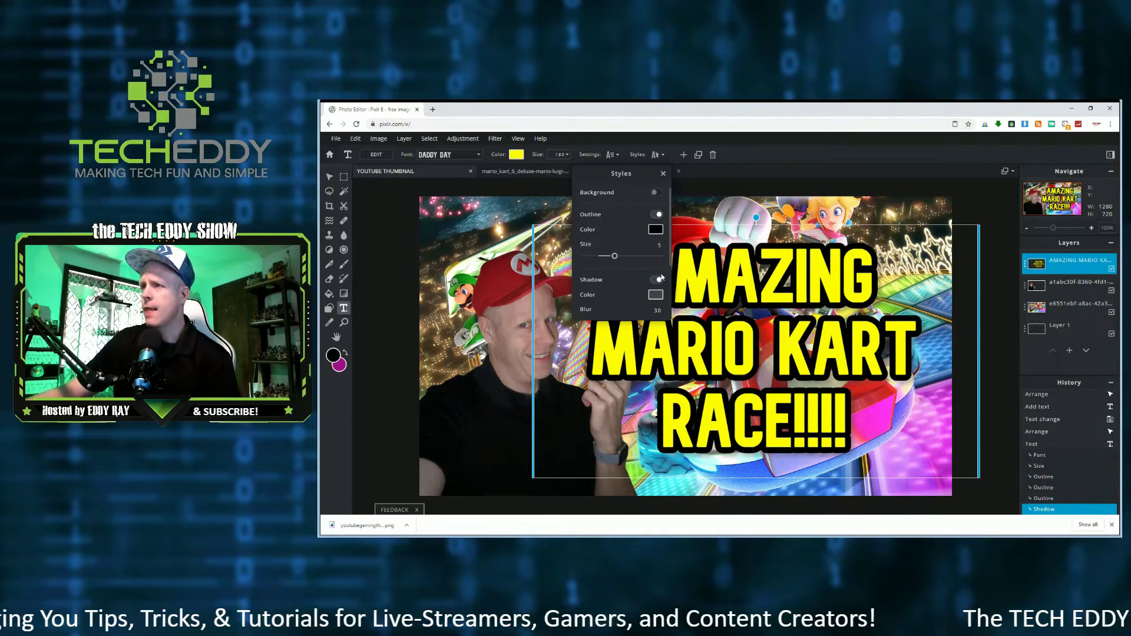
left_click(710, 212)
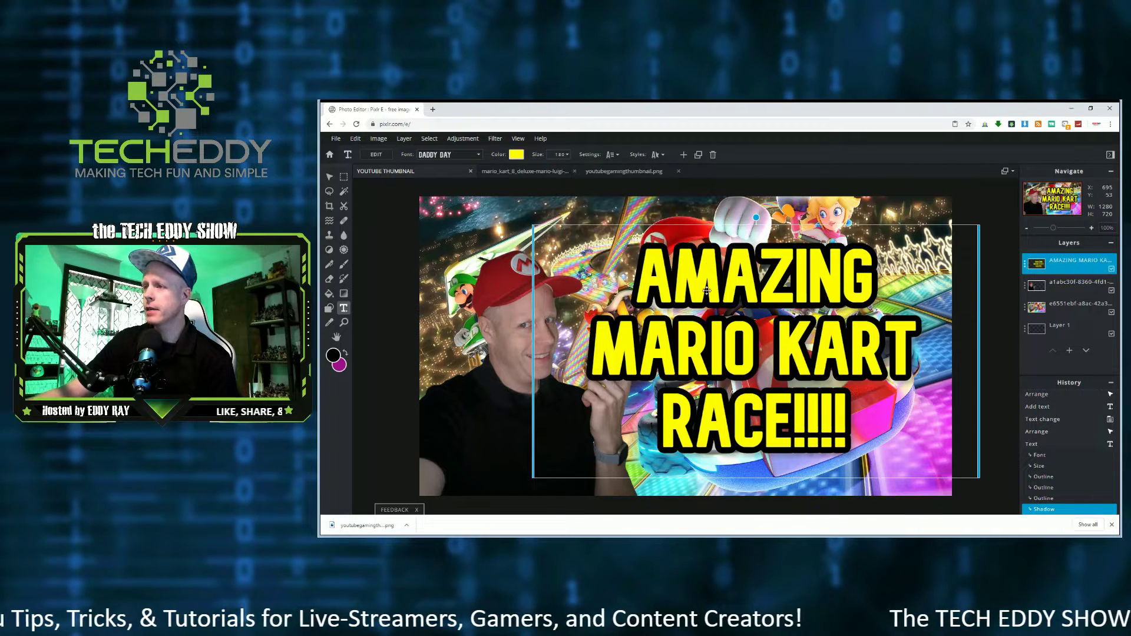
Reduce the font size of the three-line title so it covers less of the background artwork.
double_click(802, 391)
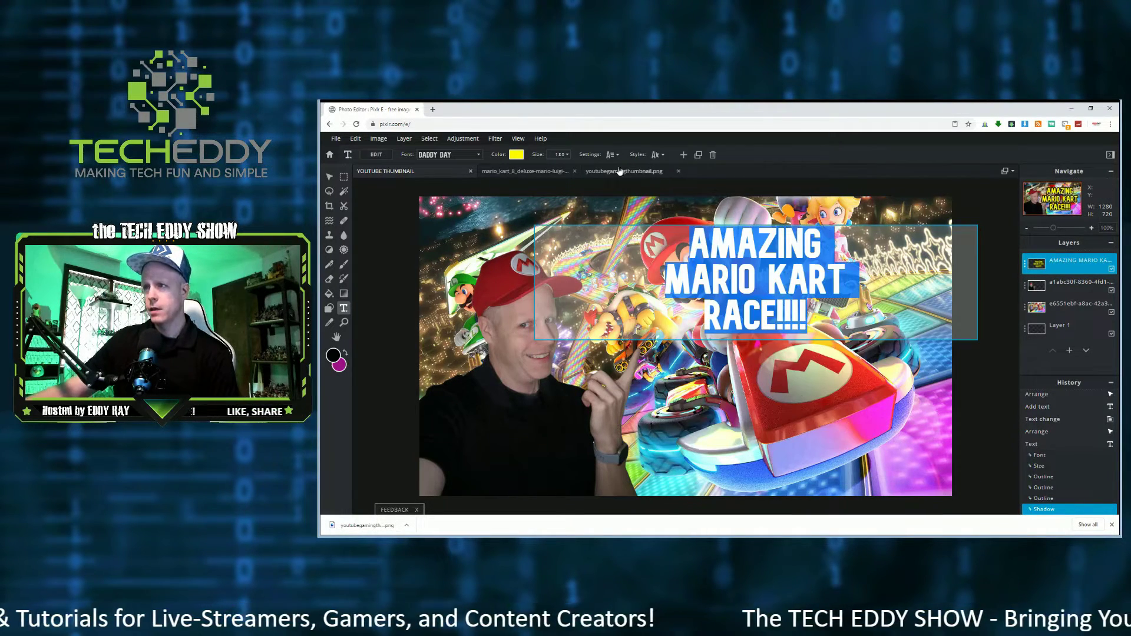
left_click(568, 155)
left_click(568, 155)
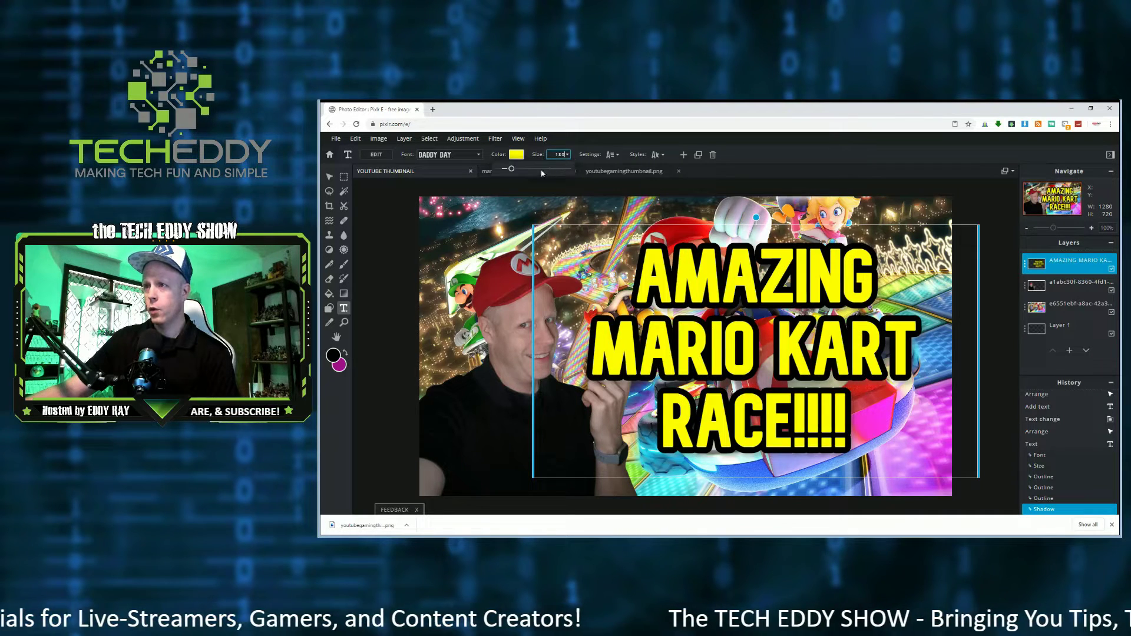
left_click_drag(511, 171, 510, 170)
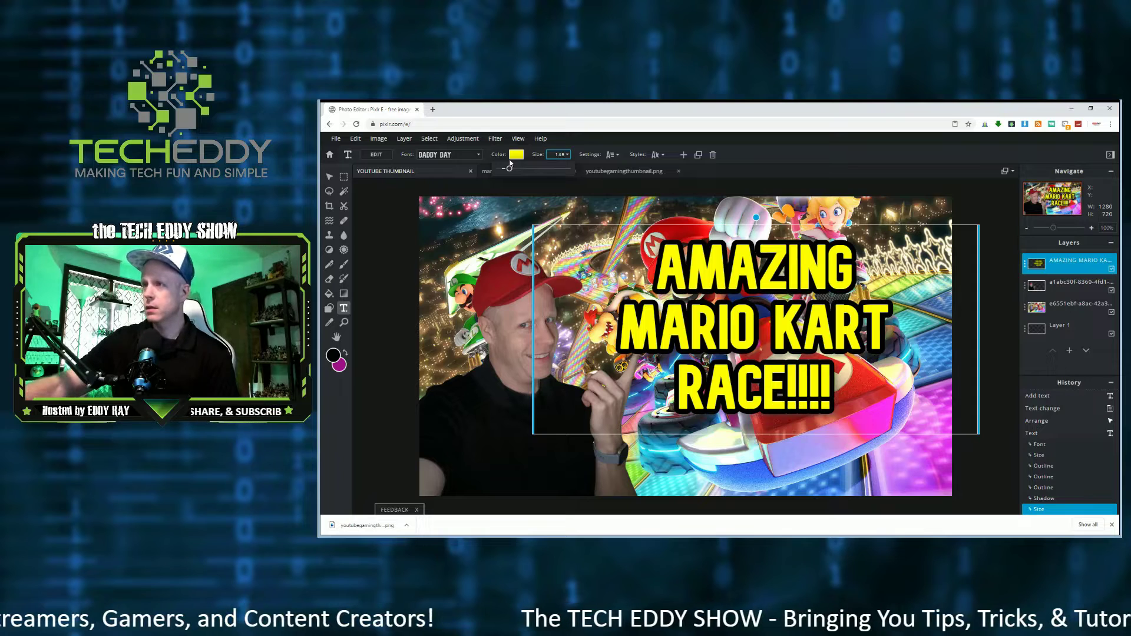
left_click_drag(510, 170, 499, 169)
left_click(509, 169)
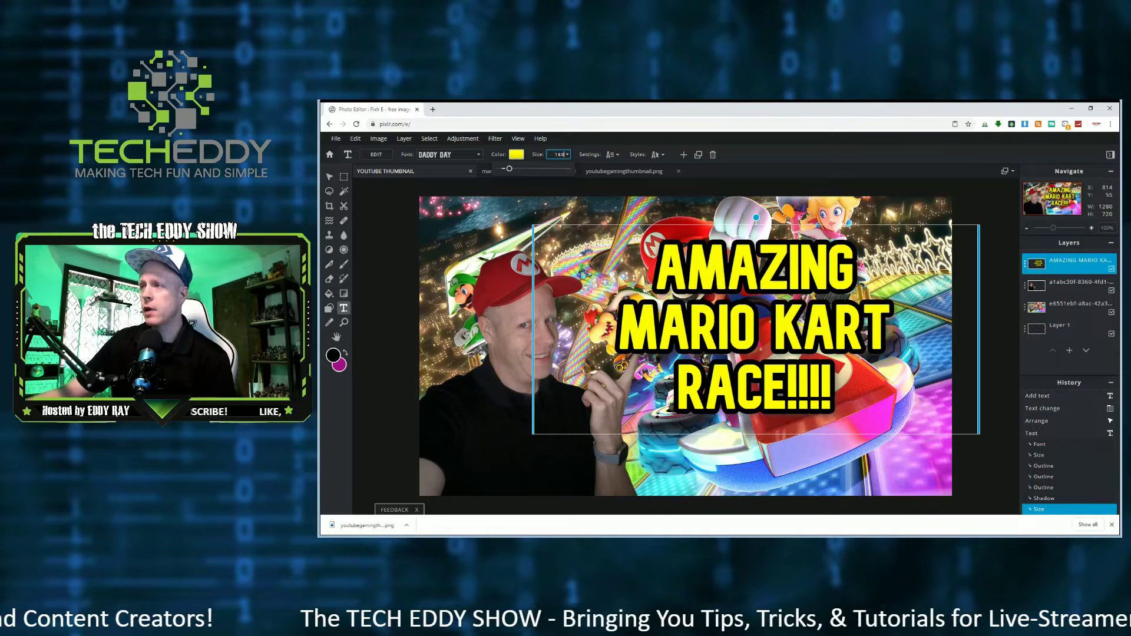
Confirm the title's font size, tilt the text clockwise and reposition it over the right side of the artwork.
key("Return")
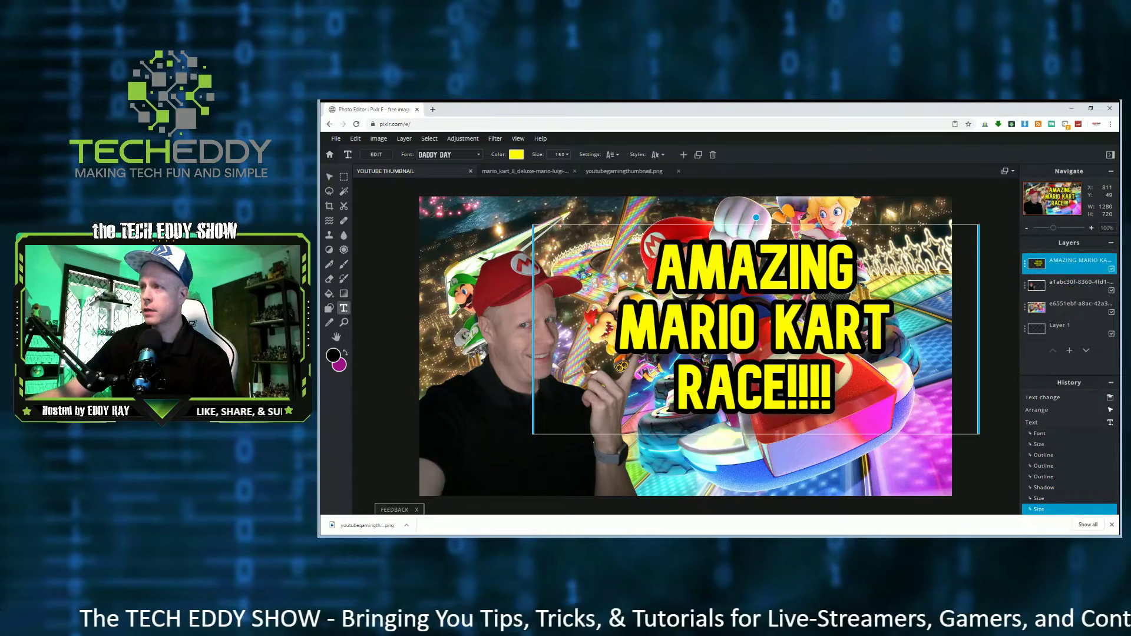
left_click_drag(756, 218, 834, 239)
key("v")
left_click(542, 228)
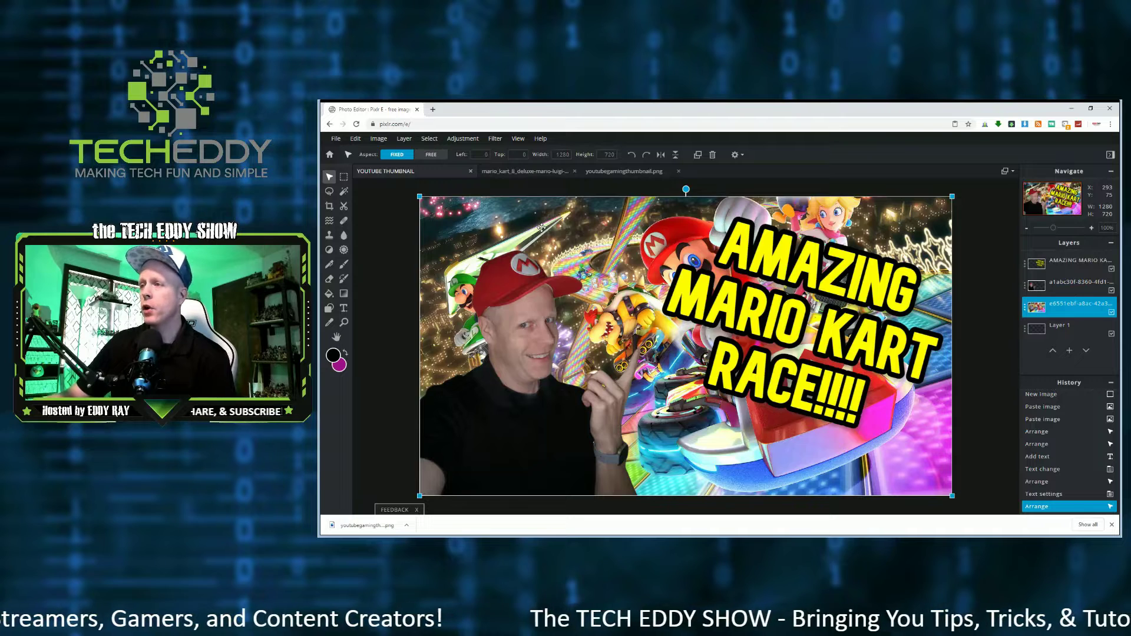
Open Mario_Kart_Mario.gif from the history and cut the whole sprite with a rectangular marquee selection.
left_click(330, 155)
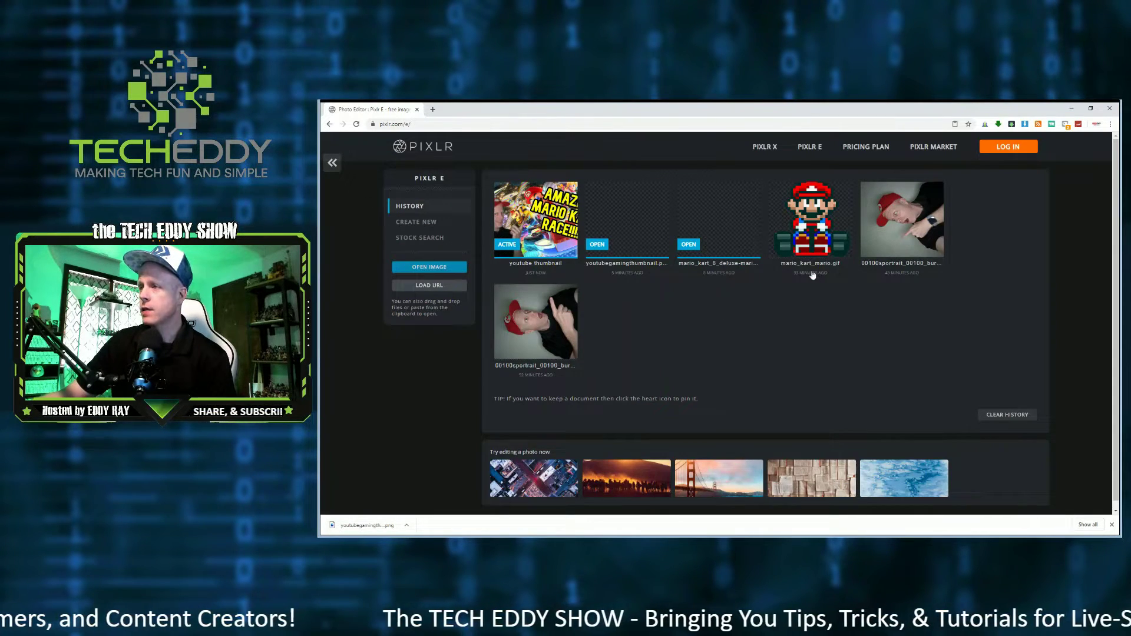
mouse_move(814, 228)
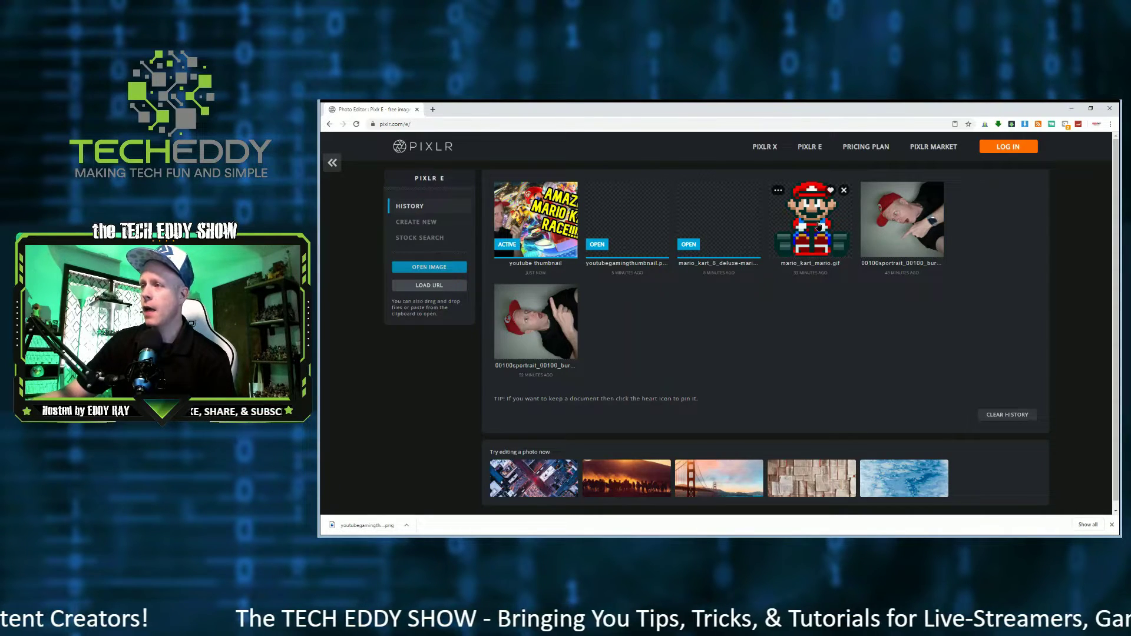
left_click(819, 227)
left_click(344, 177)
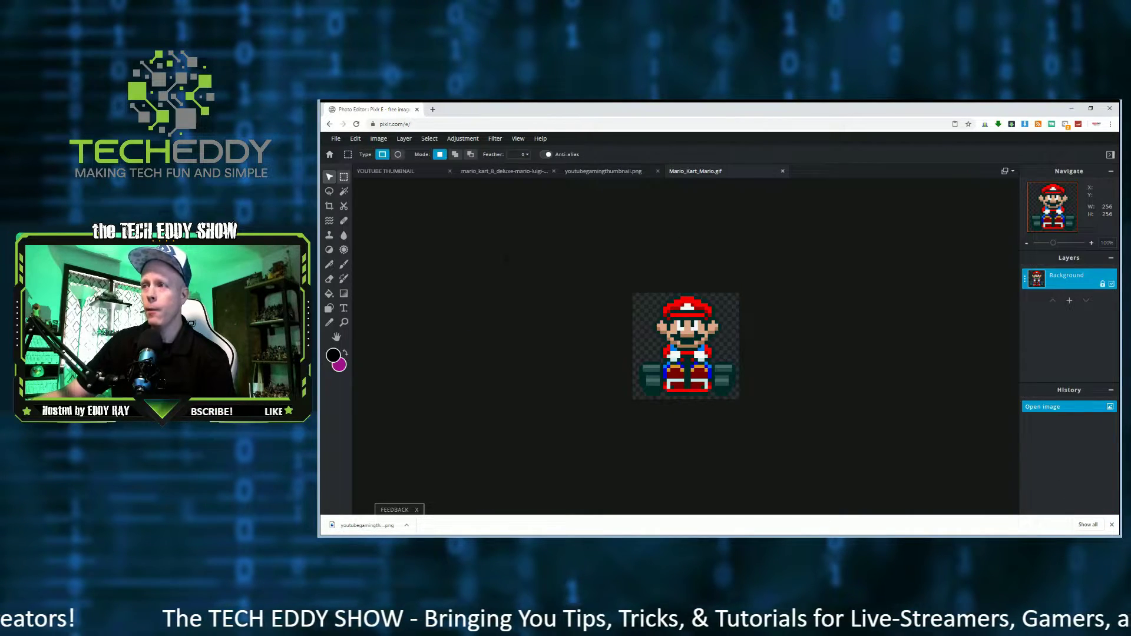
left_click_drag(585, 270, 792, 428)
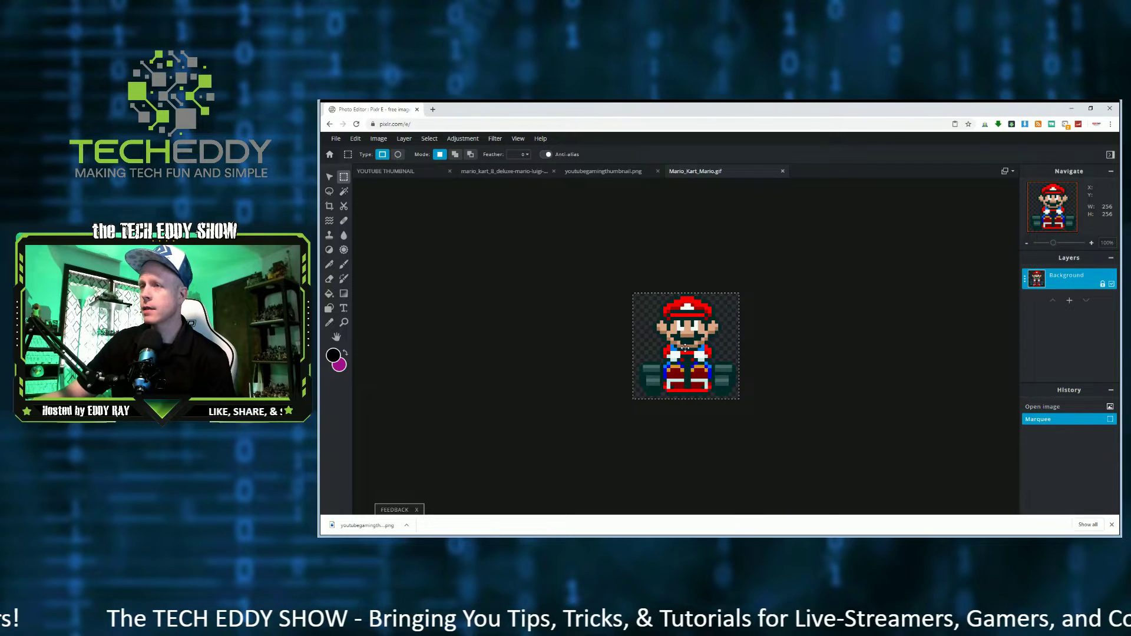
left_click(356, 139)
left_click(363, 177)
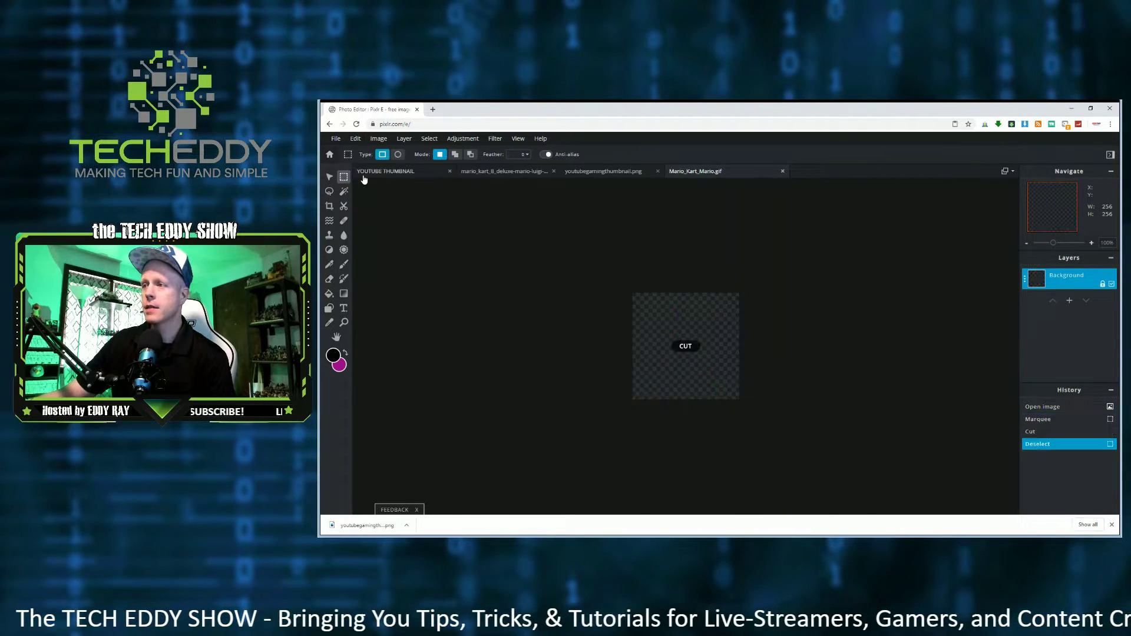
Paste the Mario sprite into the YouTube thumbnail document and place it at the canvas's lower edge beside the portrait's raised hand.
left_click(330, 154)
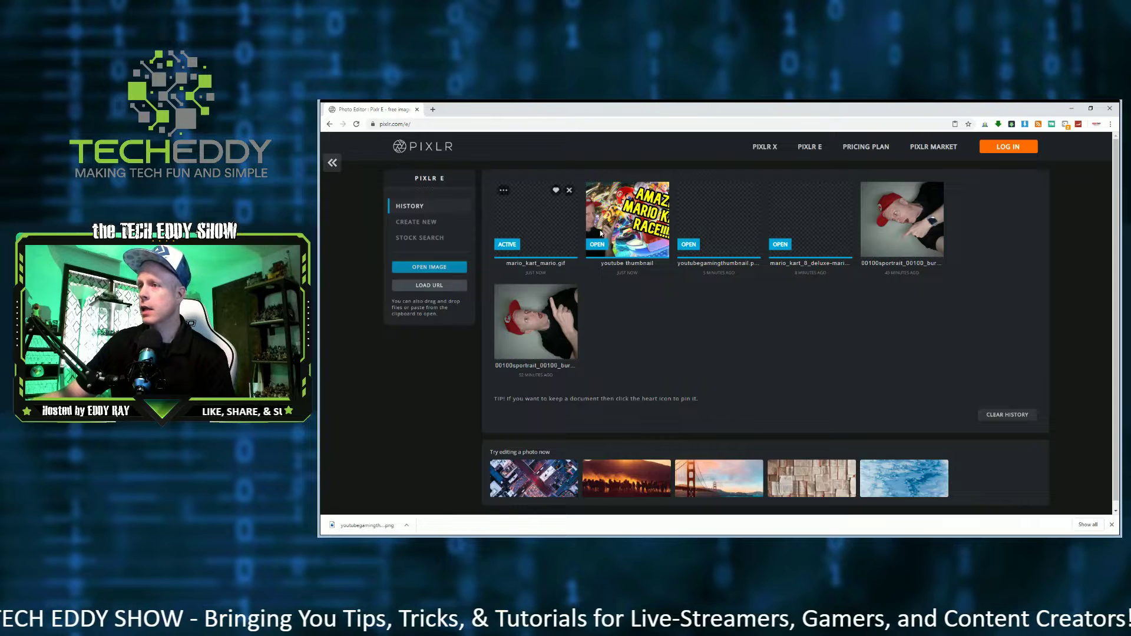
left_click(620, 233)
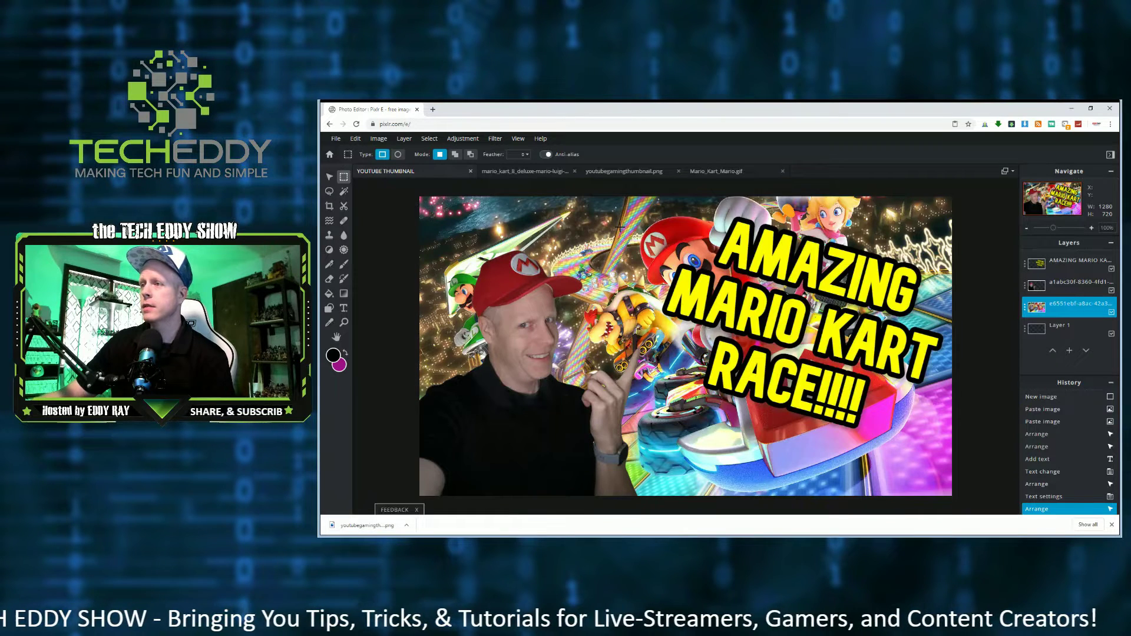
left_click(355, 139)
left_click(378, 211)
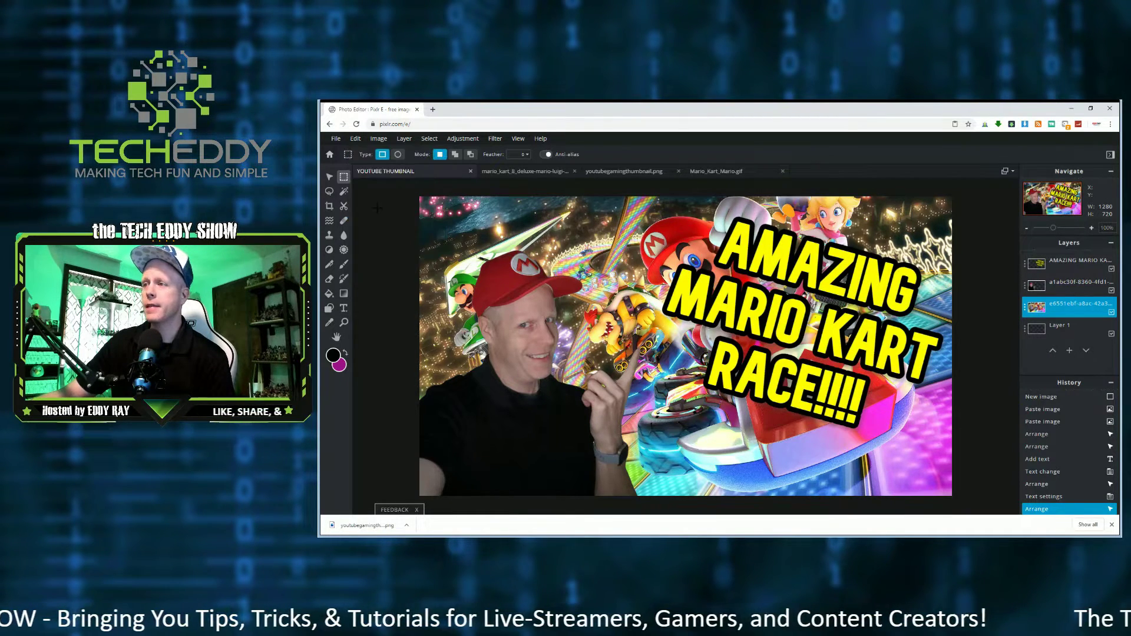
left_click(329, 176)
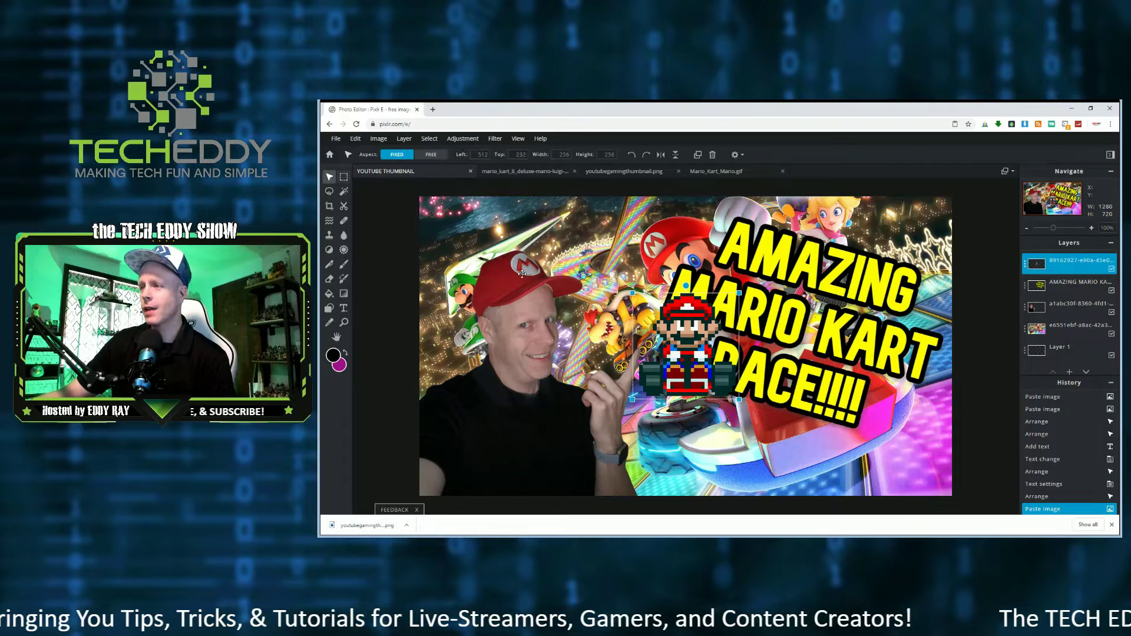
left_click_drag(679, 331, 787, 429)
left_click_drag(860, 423, 678, 429)
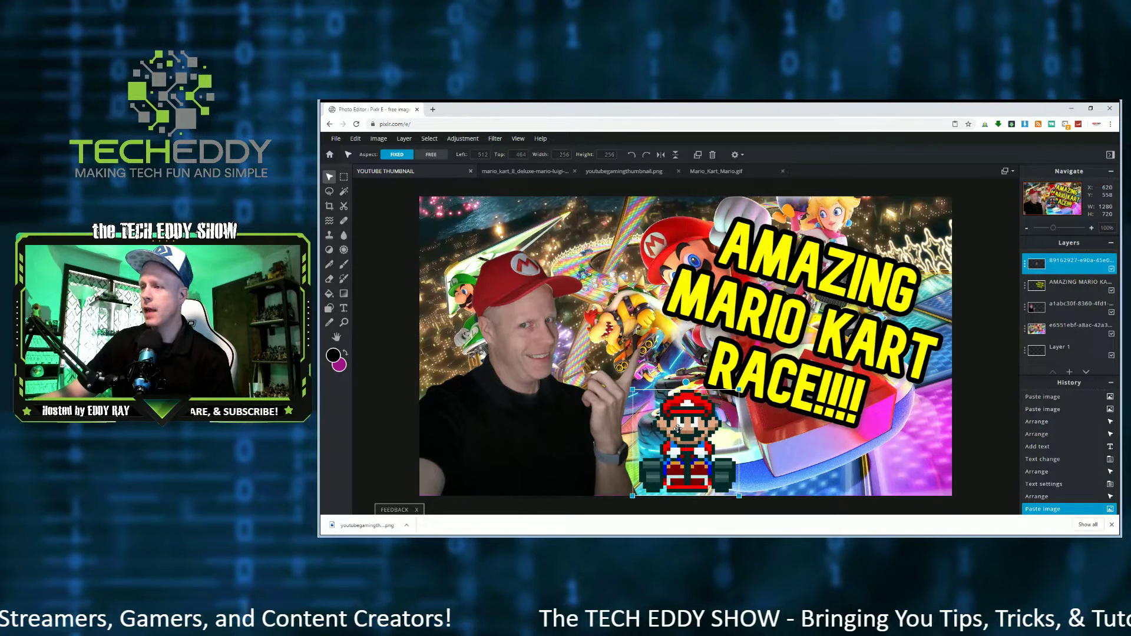
Shift the title text slightly up and to the right, and select the Mario Kart background layer.
left_click(1051, 289)
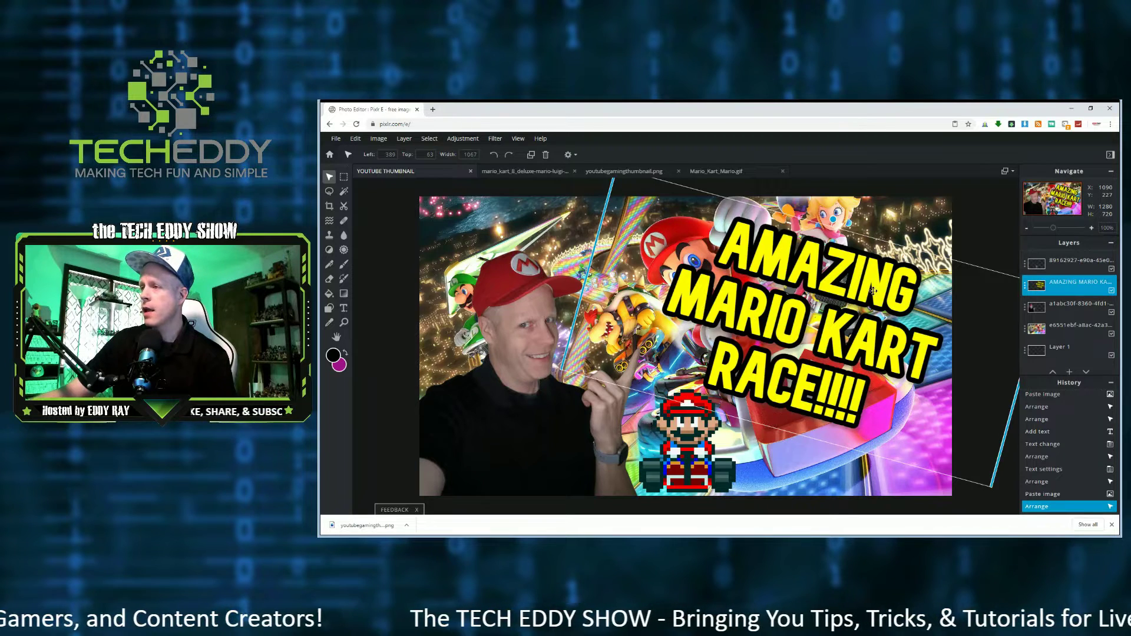
left_click_drag(873, 291, 881, 275)
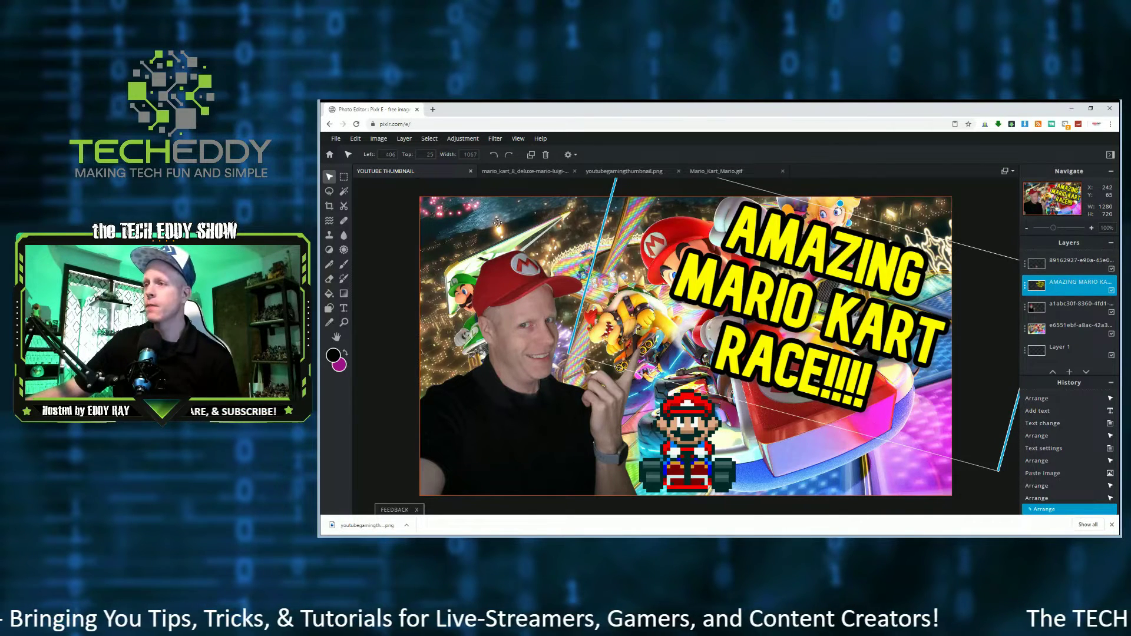
left_click(917, 201)
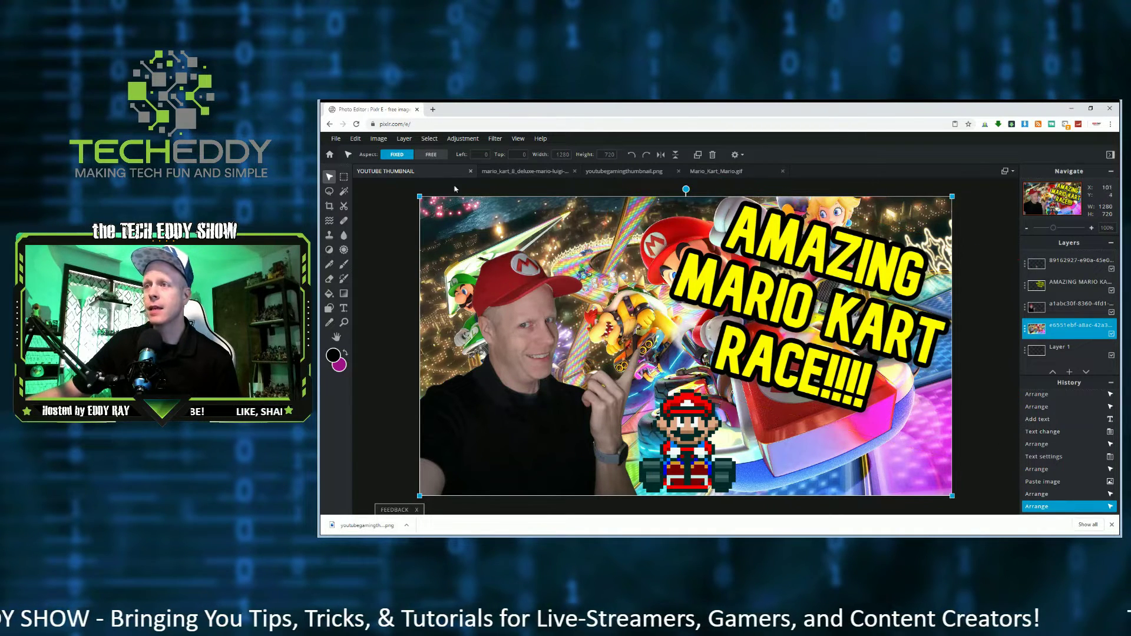
left_click(496, 139)
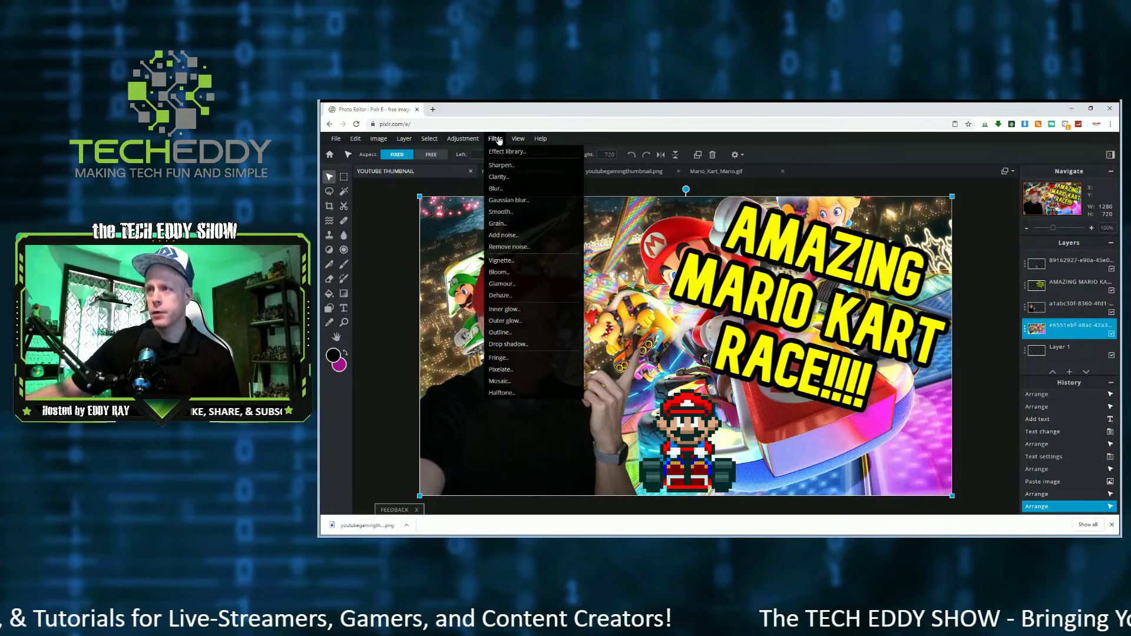
left_click(513, 194)
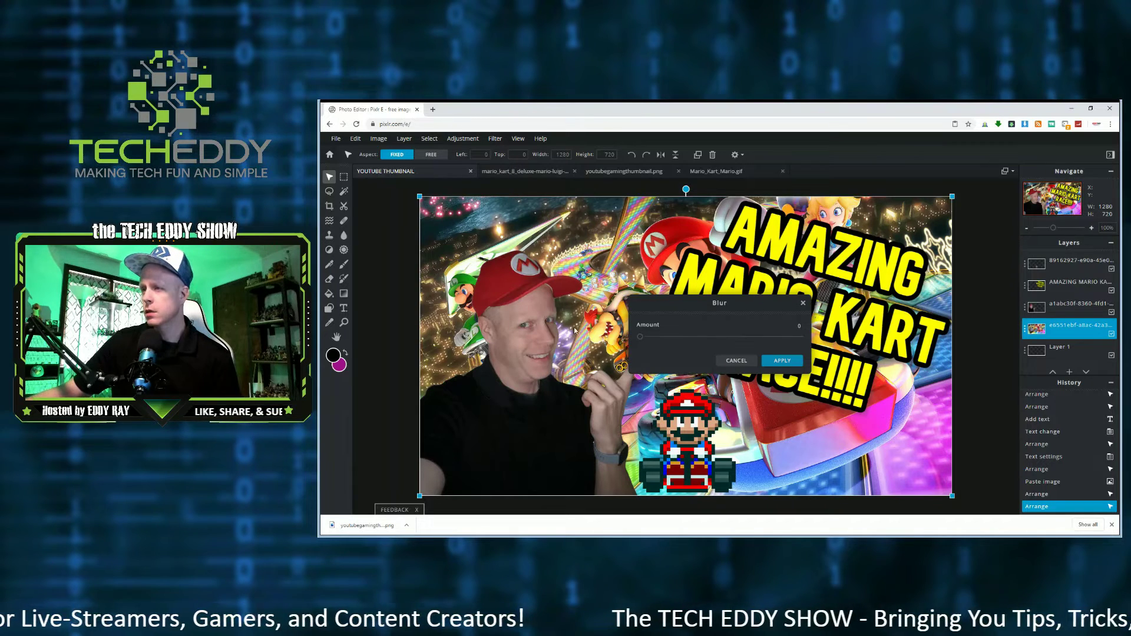
left_click(722, 359)
Apply a Gaussian blur with an amount of 50 to the Mario Kart background layer.
left_click(495, 138)
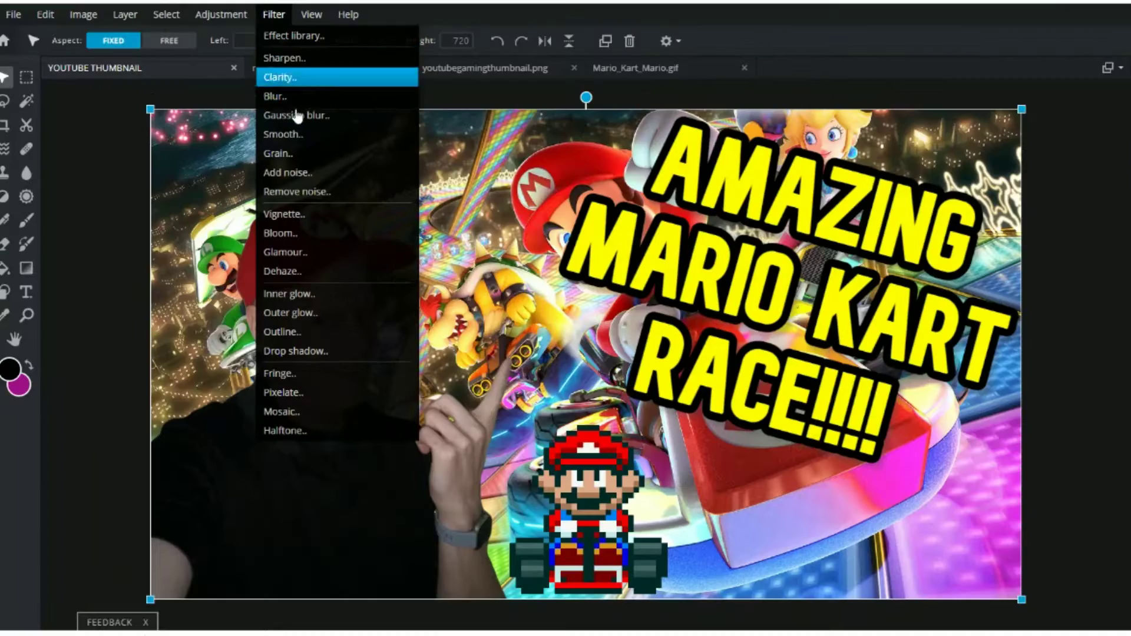
left_click(298, 116)
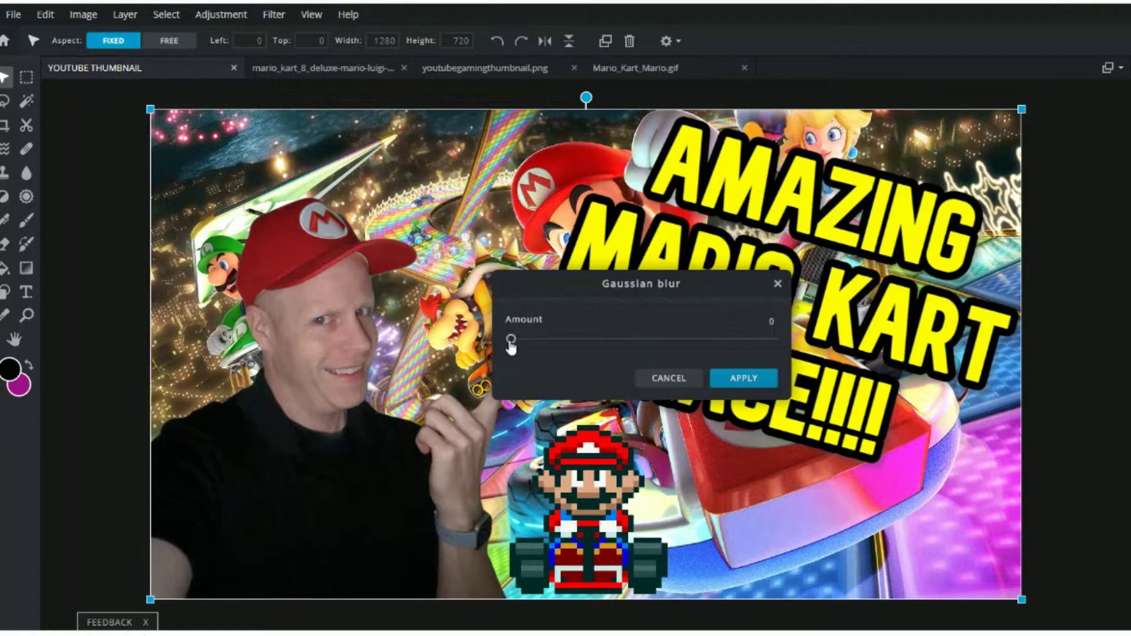
left_click(570, 341)
left_click(591, 345)
left_click_drag(599, 351, 625, 349)
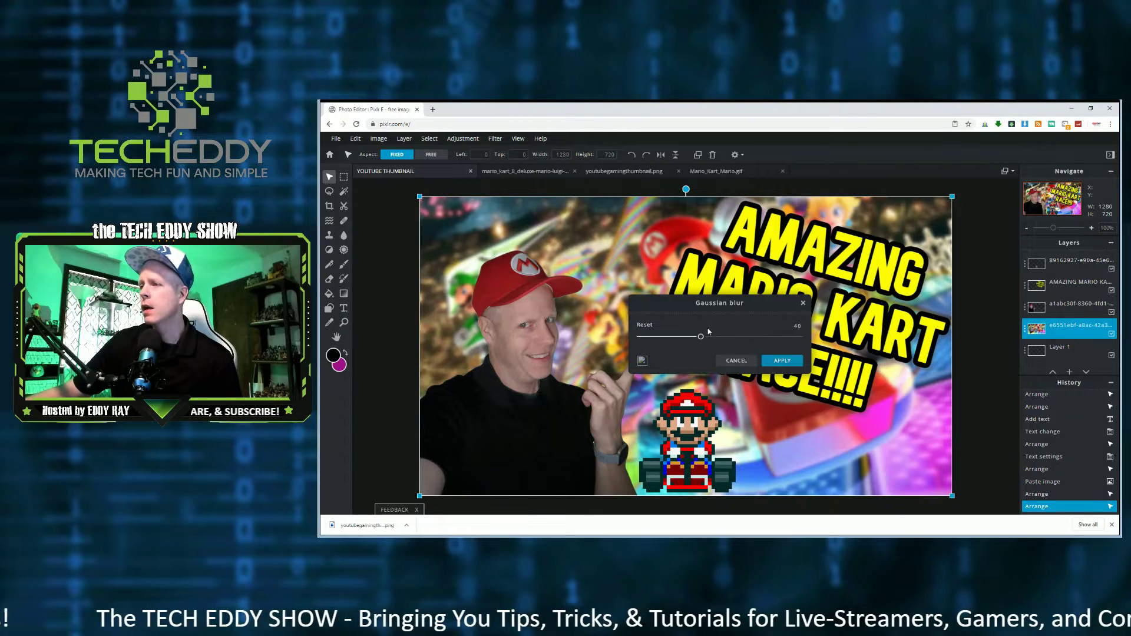
left_click_drag(703, 341, 717, 340)
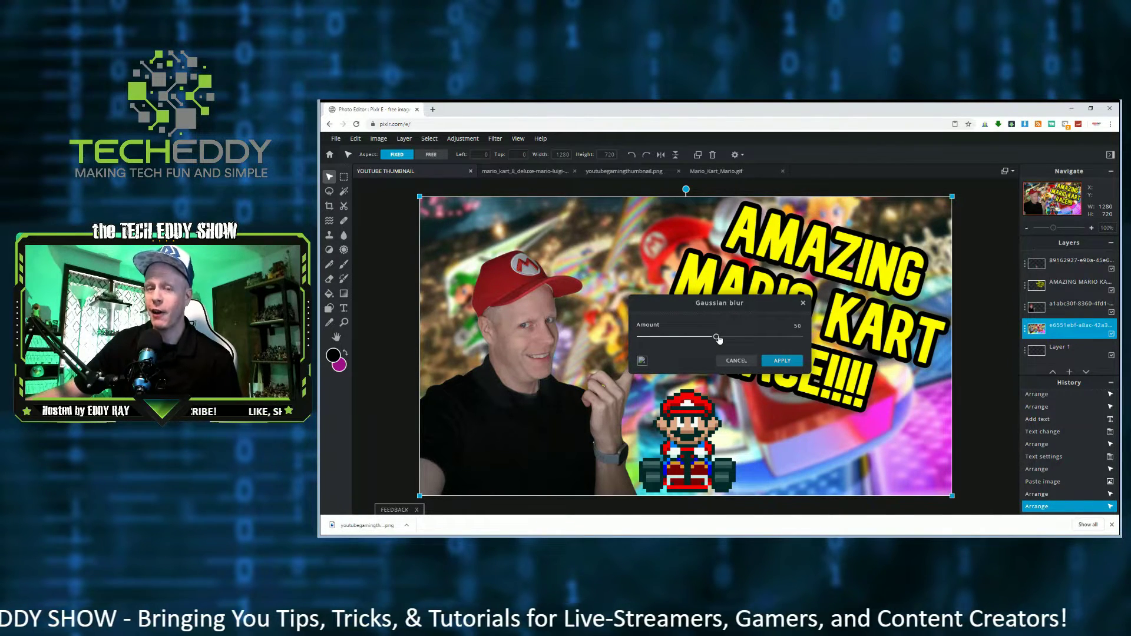
left_click(780, 361)
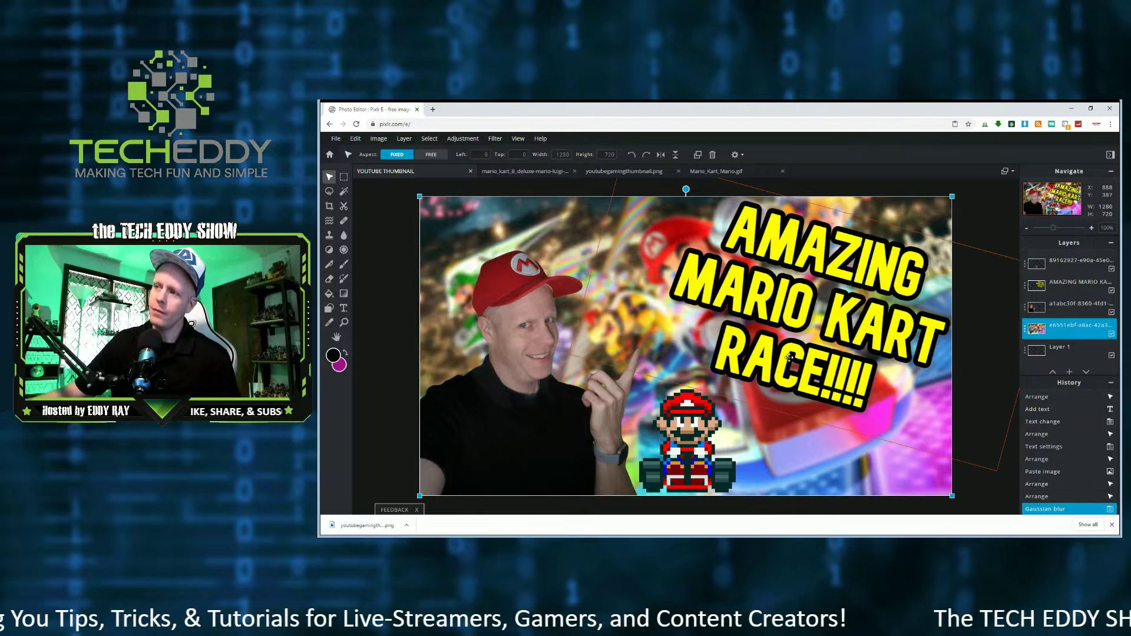
Select the cut-out portrait layer and open the Outline filter for it.
left_click(384, 247)
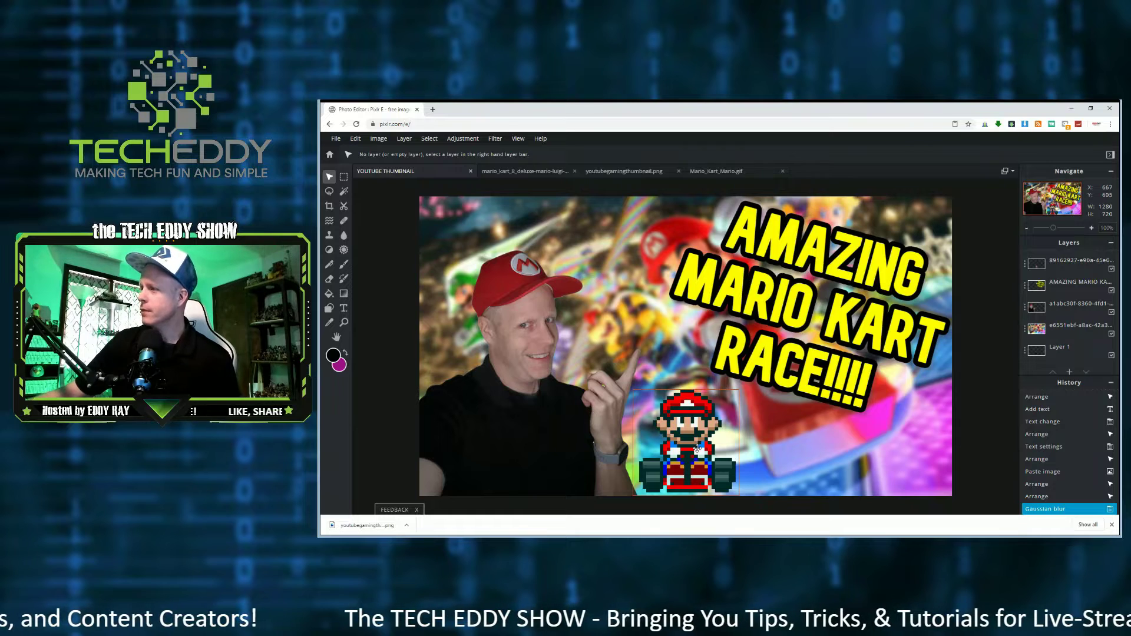
left_click(1069, 312)
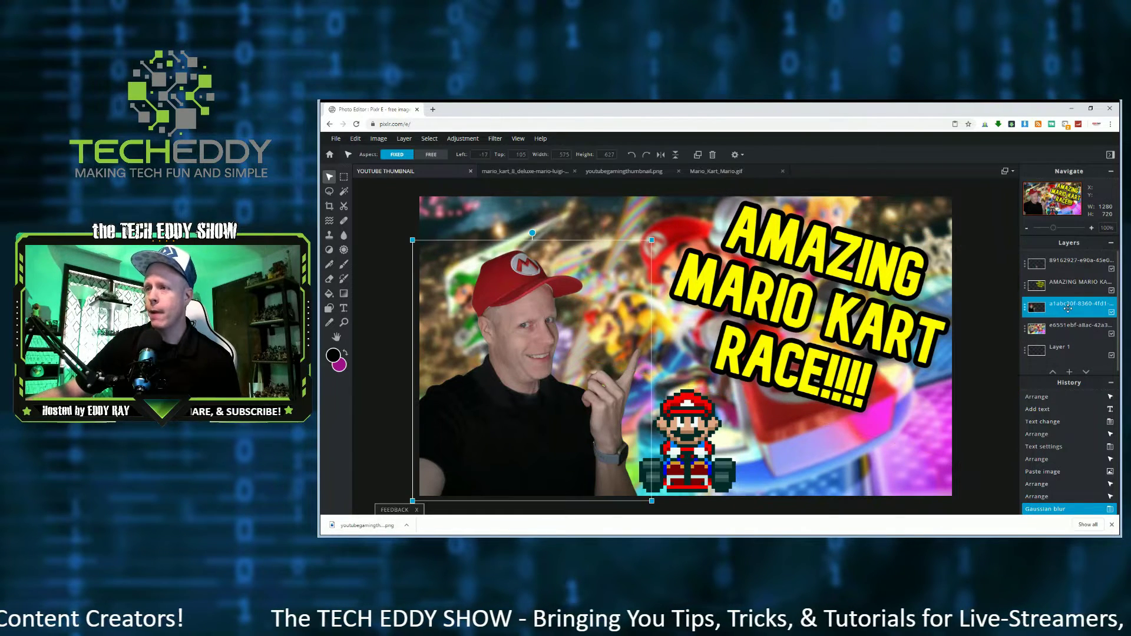
left_click(499, 142)
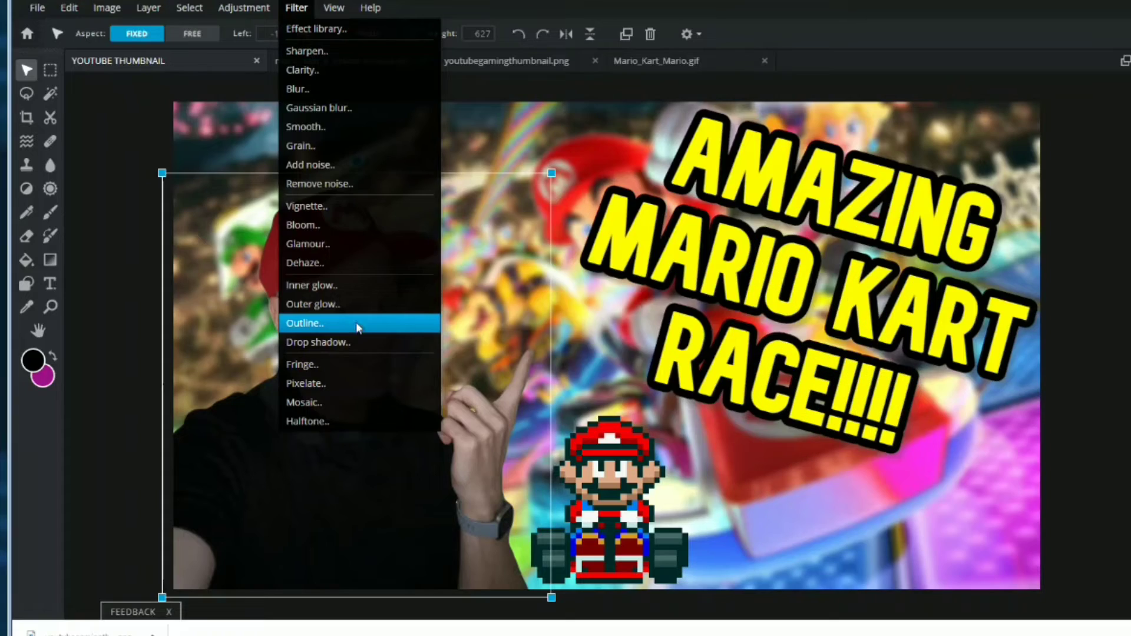
left_click(513, 332)
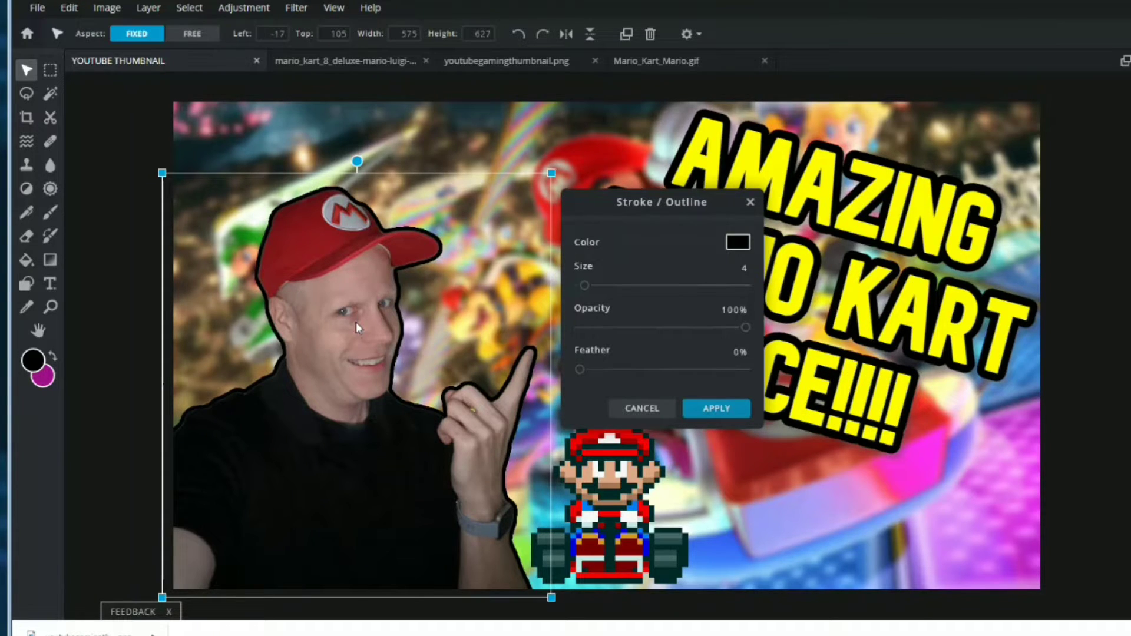
Try a bright red colour for the portrait's outline.
left_click(737, 242)
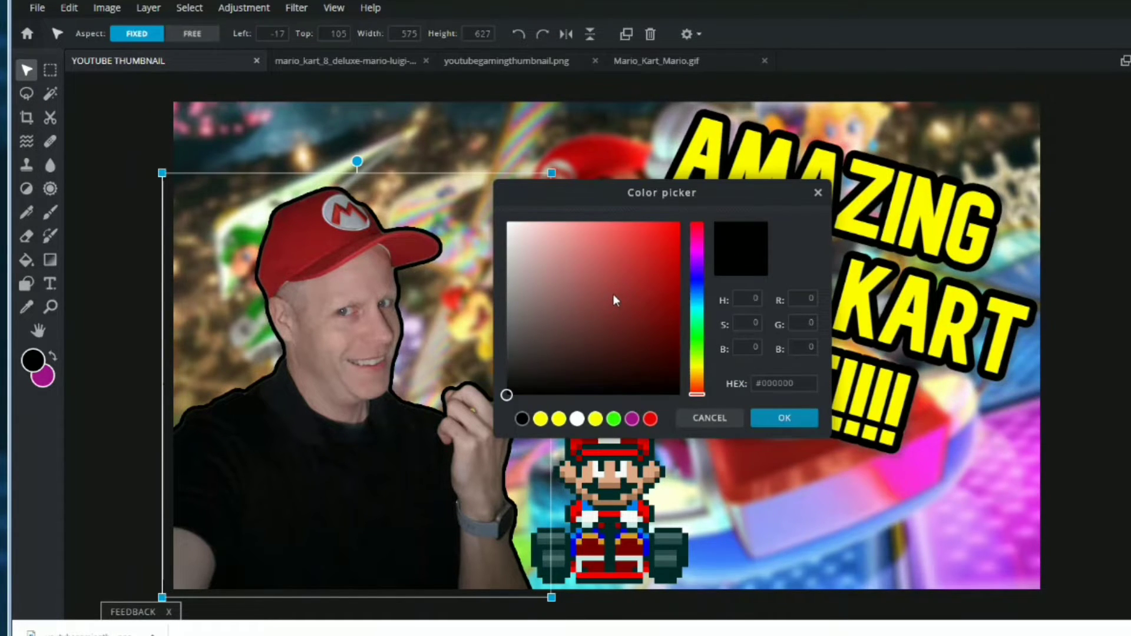
left_click(680, 224)
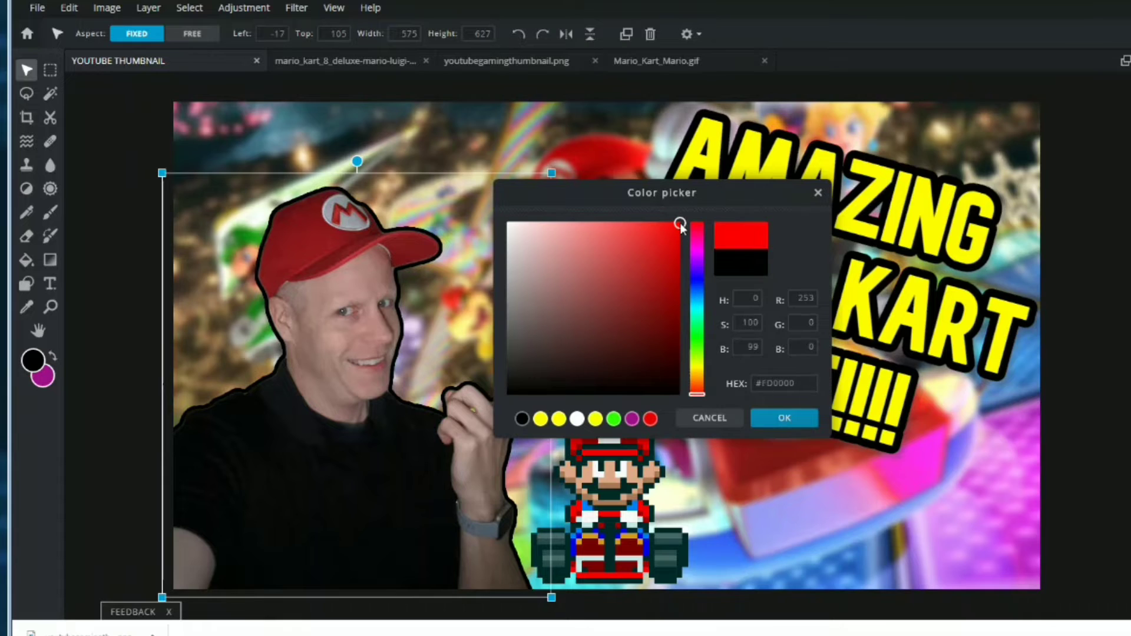
left_click_drag(680, 224, 676, 221)
left_click(652, 419)
left_click(759, 420)
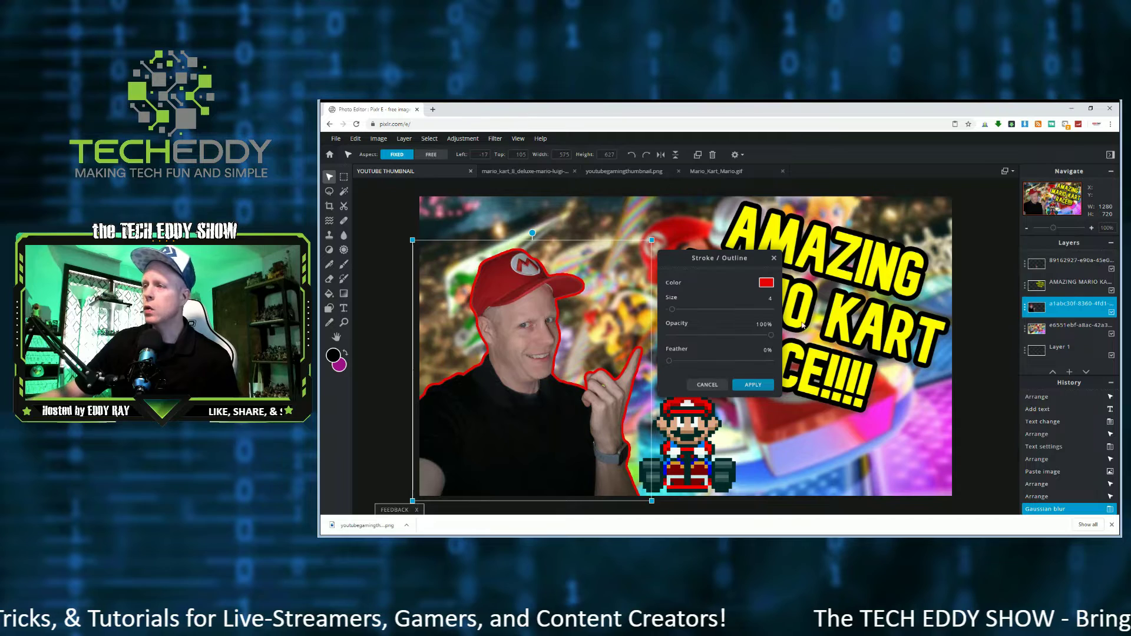
Set the portrait's outline colour to white and apply the outline at size 4.
left_click(739, 242)
left_click(679, 391)
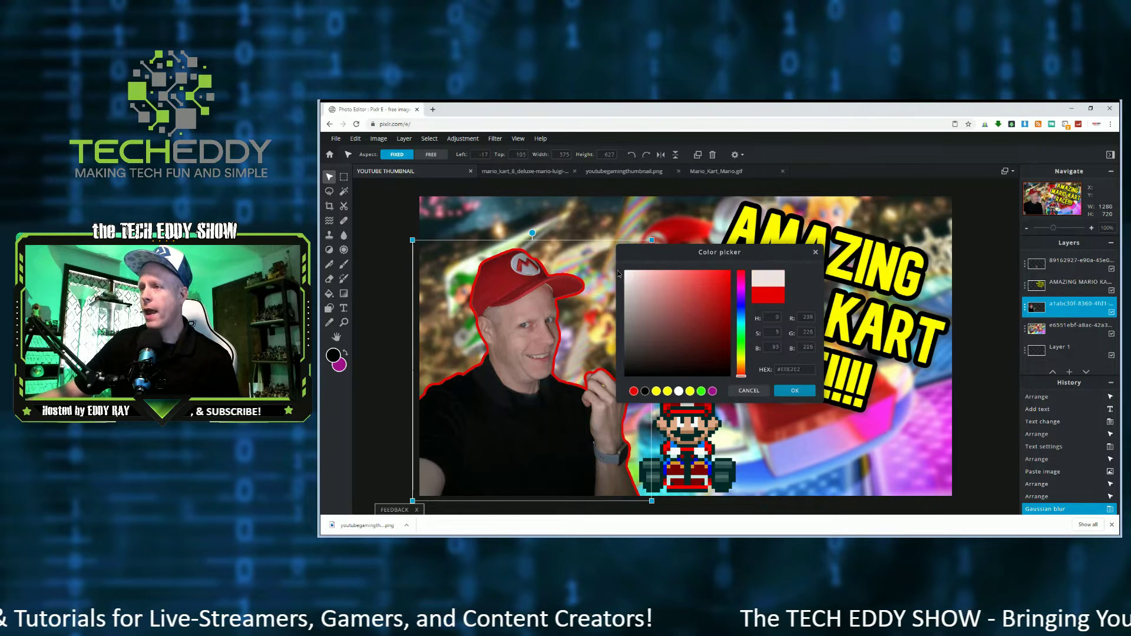
left_click(791, 391)
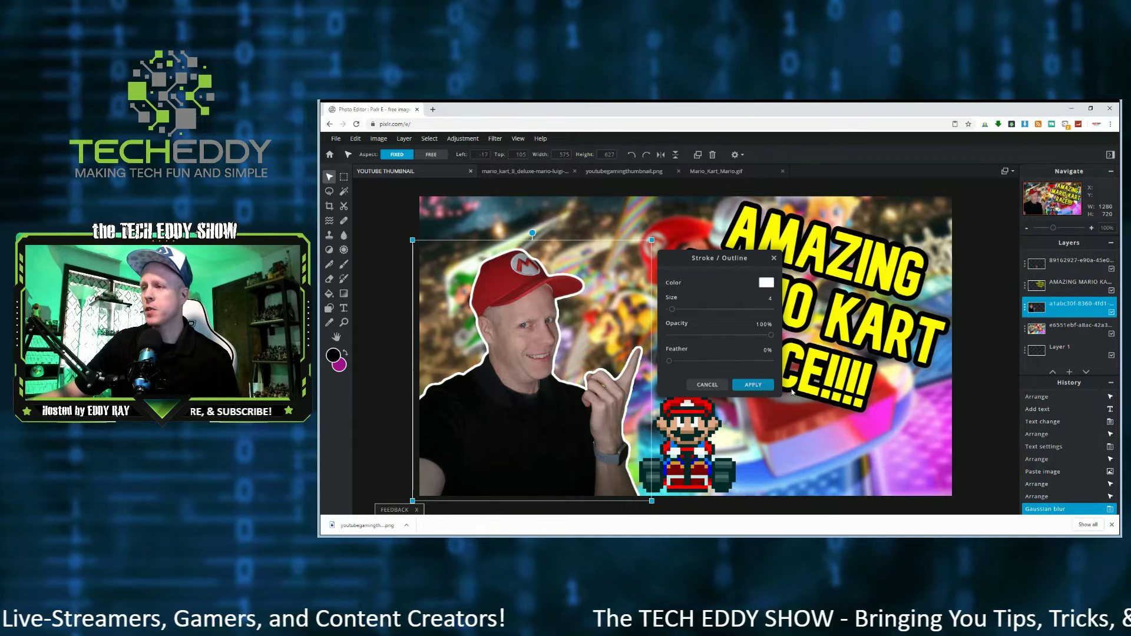
left_click(754, 384)
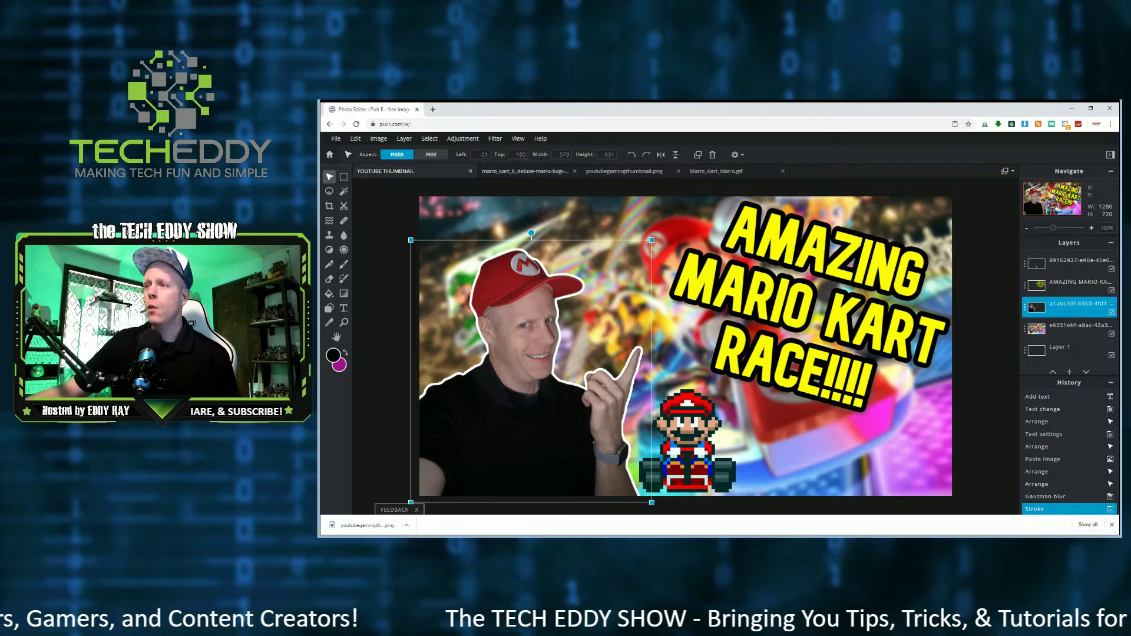
Apply a black drop shadow to the portrait layer with opacity 70, blur 5 px, X offset -8 px and Y offset -22 px.
left_click(495, 140)
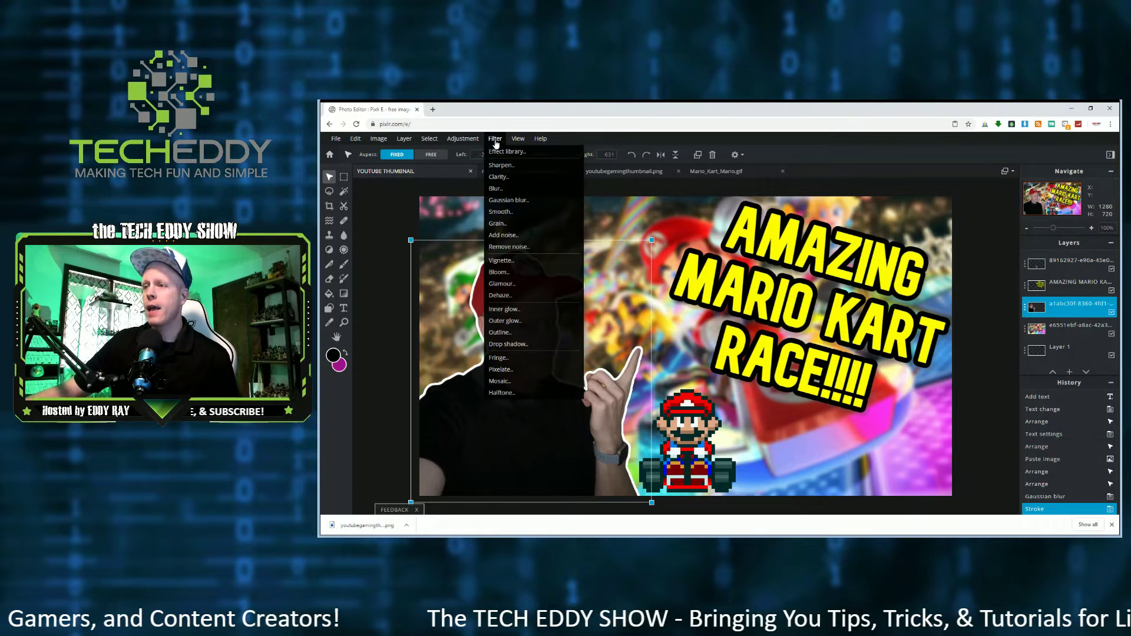
left_click(528, 344)
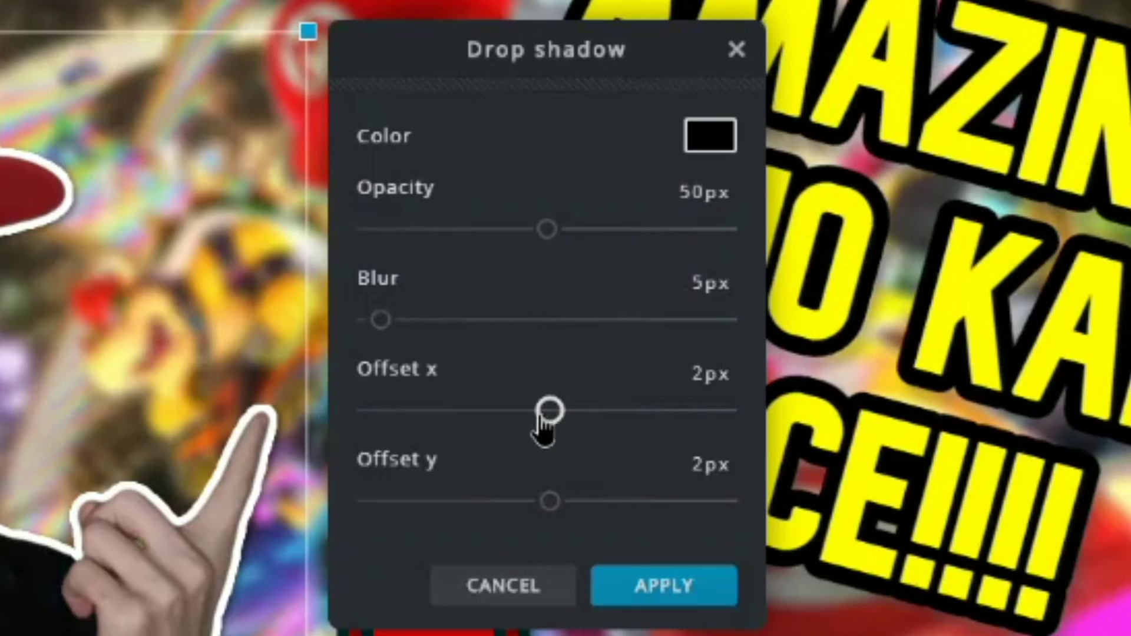
left_click_drag(720, 348, 717, 348)
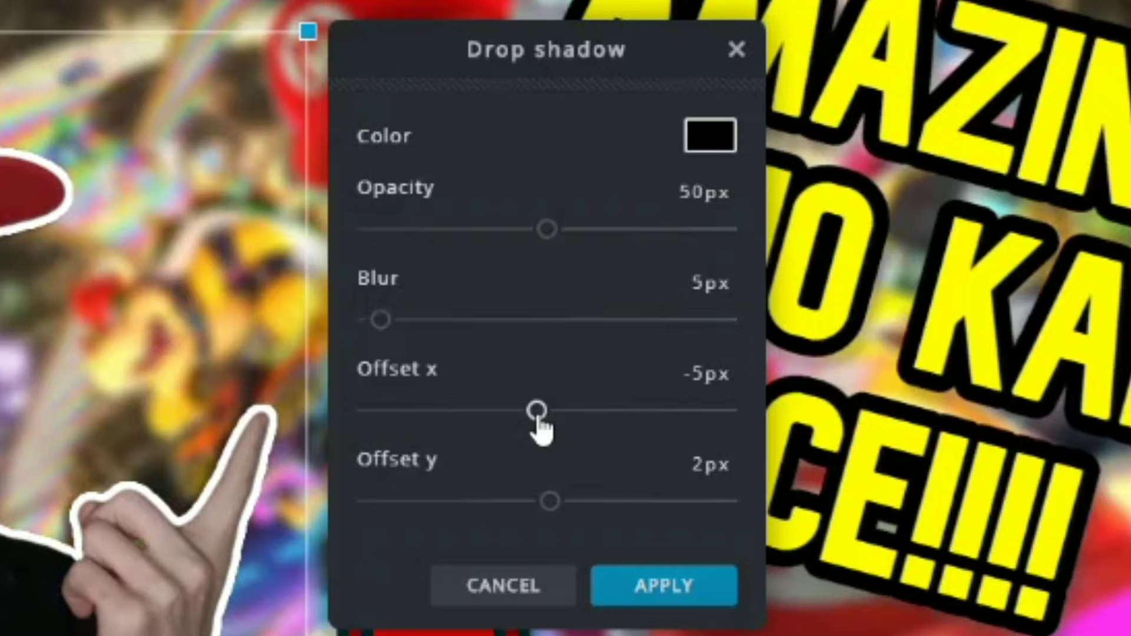
left_click_drag(538, 420, 521, 421)
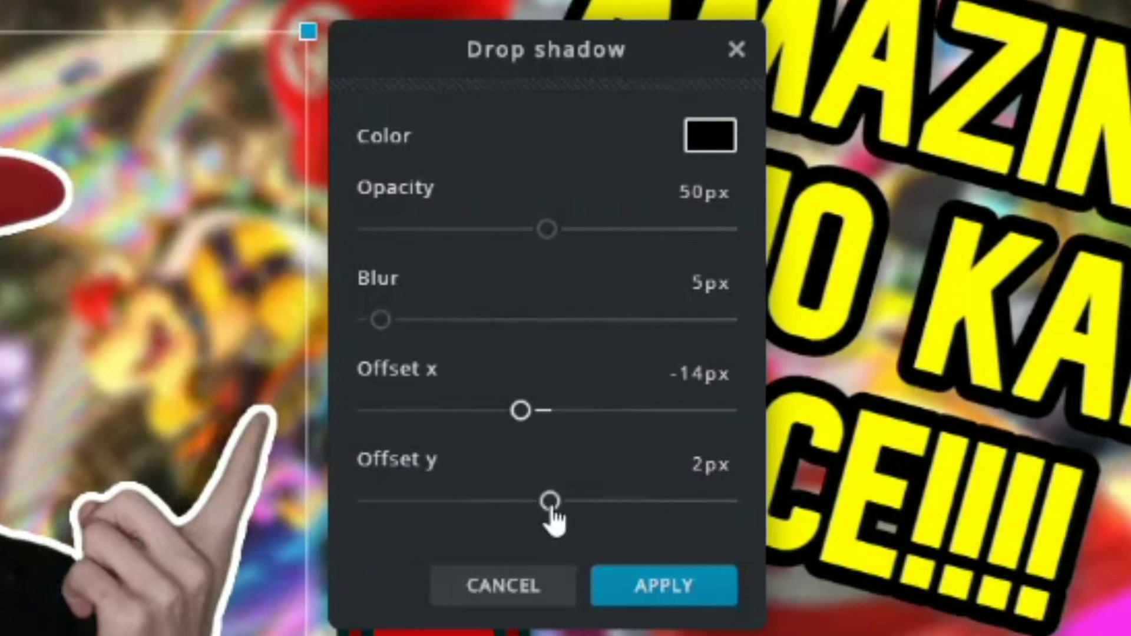
left_click_drag(550, 508, 586, 504)
left_click_drag(546, 231, 601, 235)
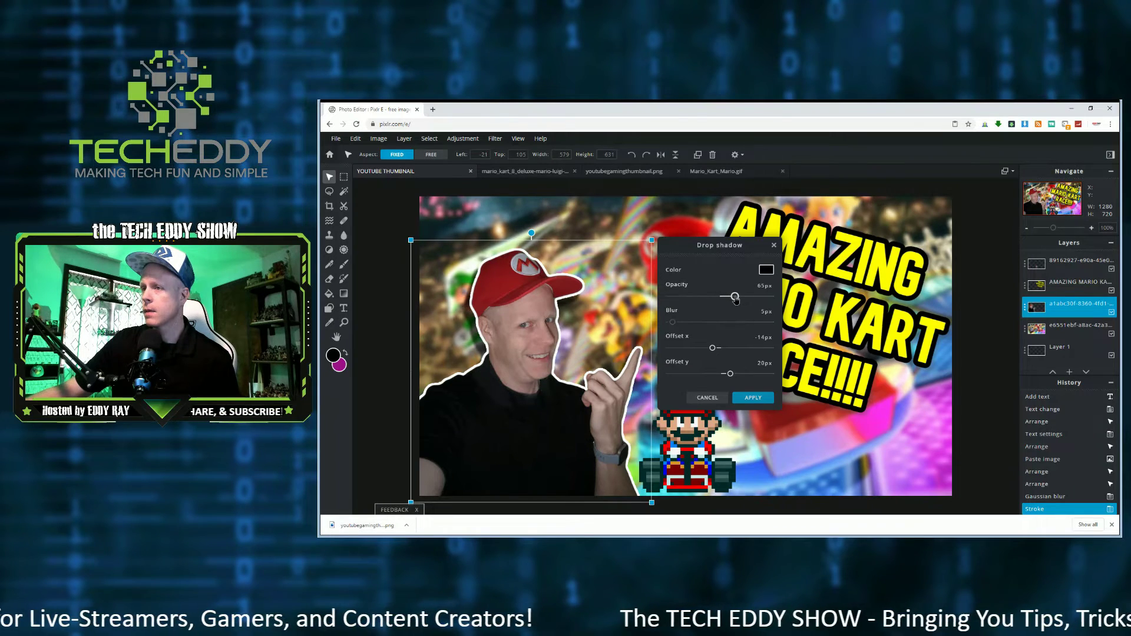
left_click_drag(735, 300, 741, 297)
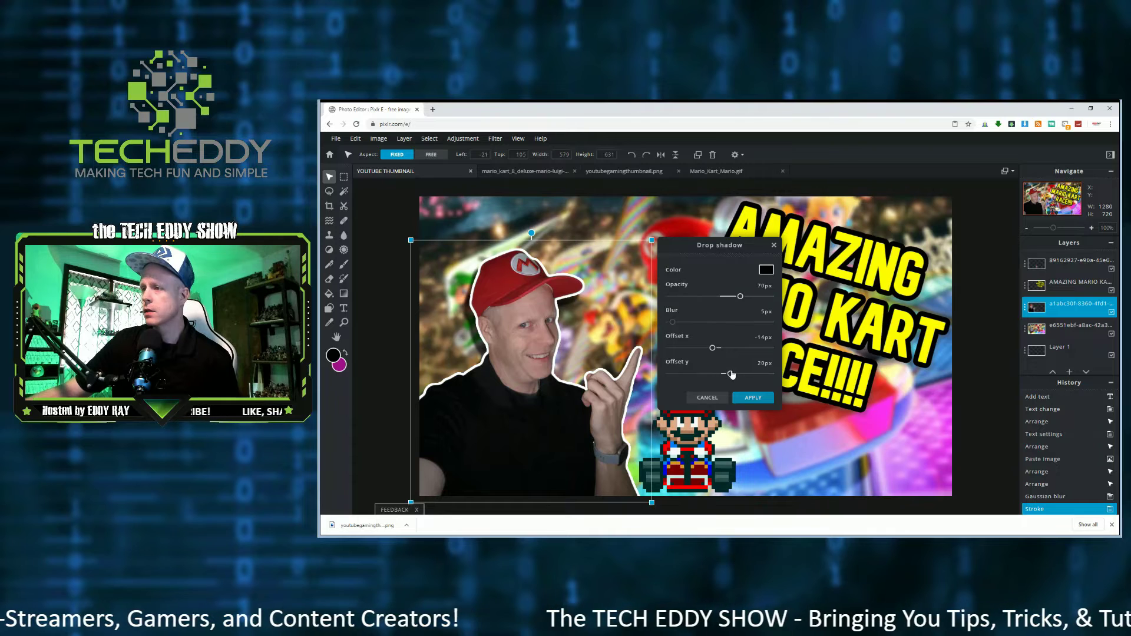
left_click_drag(731, 375, 718, 349)
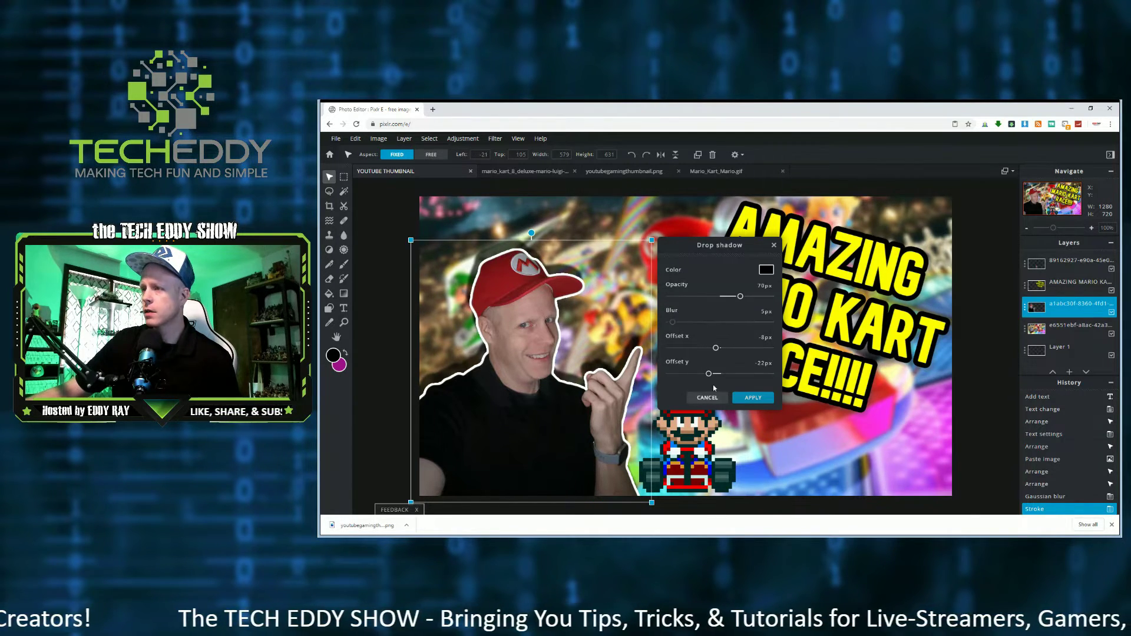
left_click(749, 399)
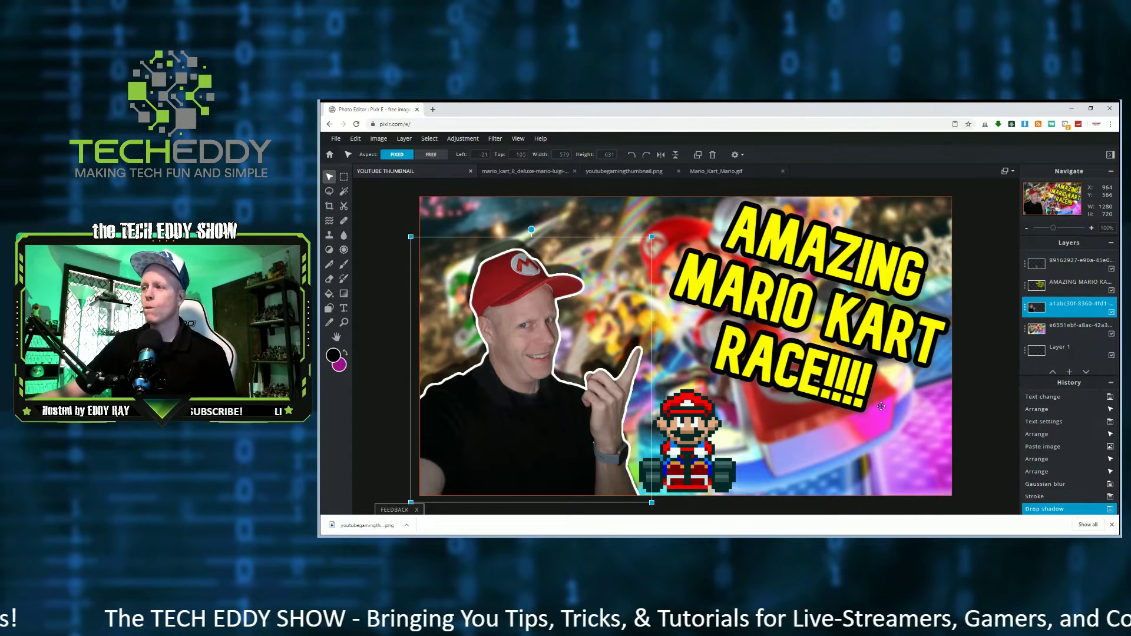
left_click(989, 205)
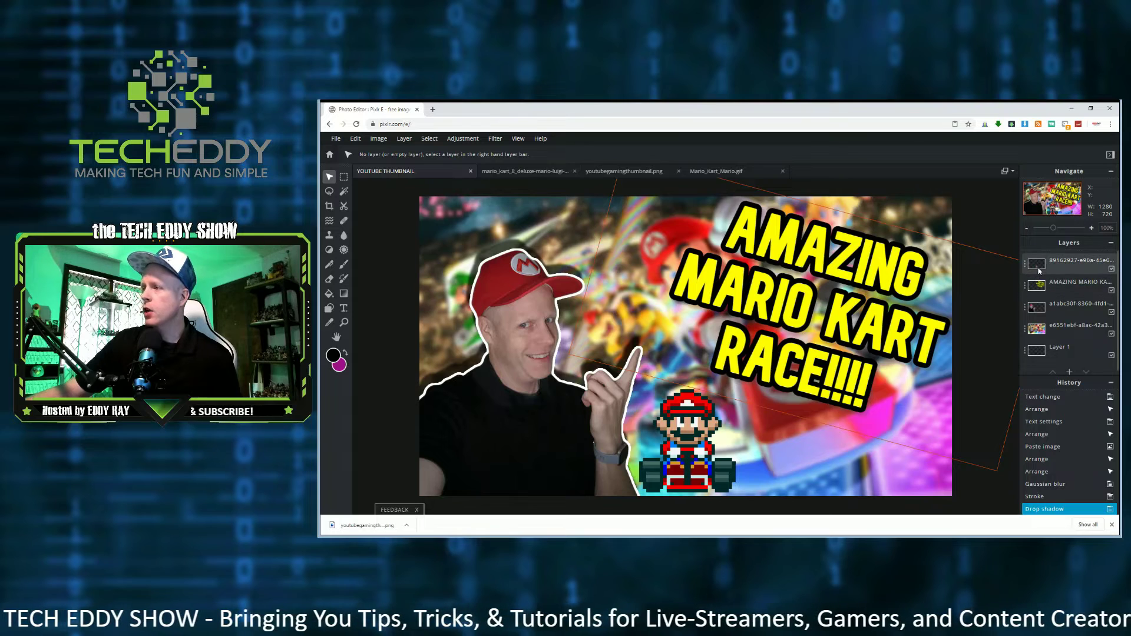
Apply a white outline of size 4 at 100% opacity to the Mario sprite layer.
left_click(1078, 263)
left_click(495, 138)
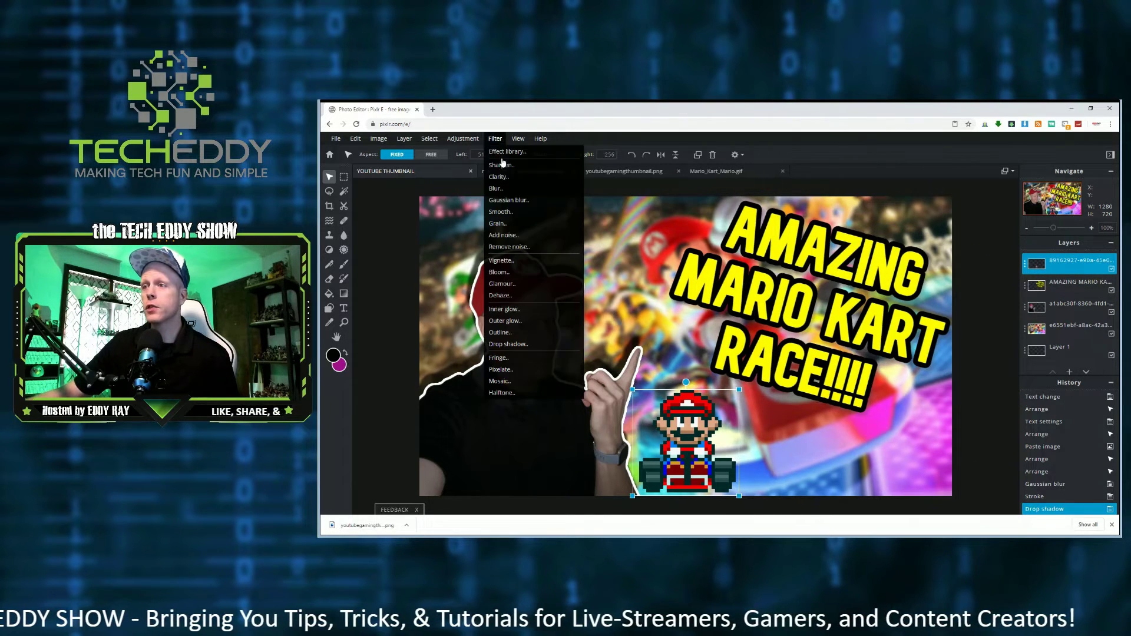
left_click(528, 333)
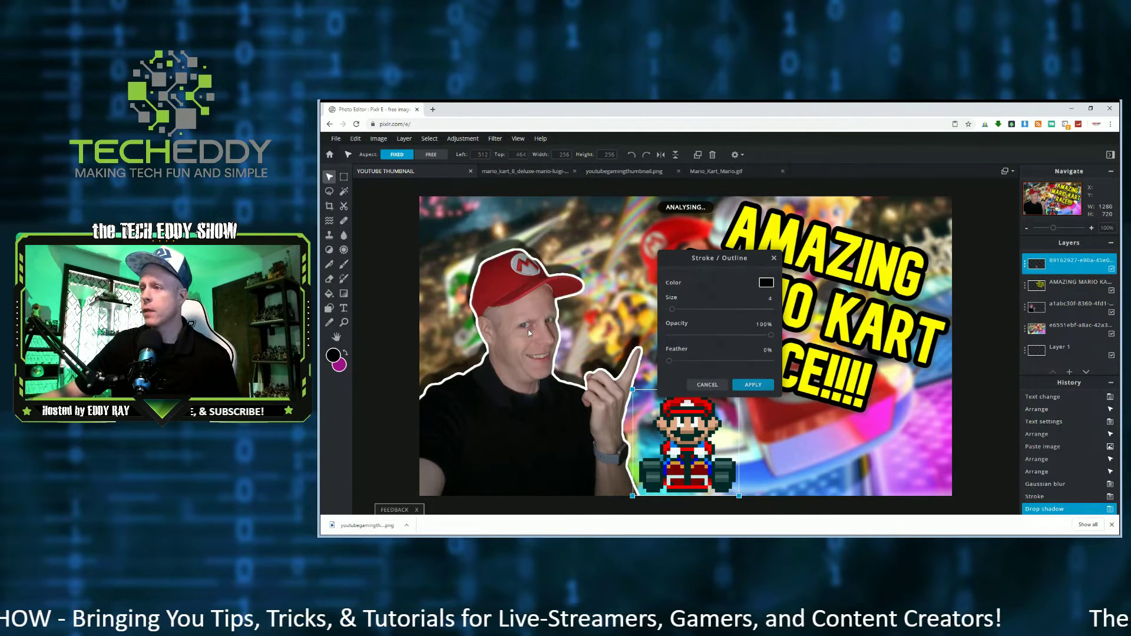
left_click(765, 285)
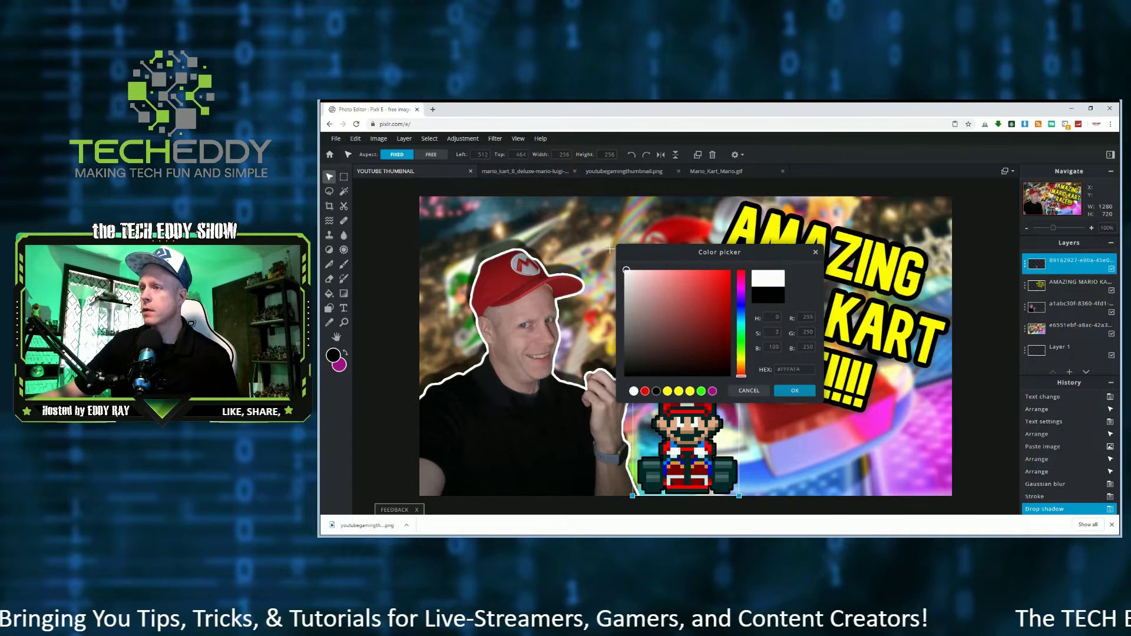
left_click(625, 271)
left_click(795, 392)
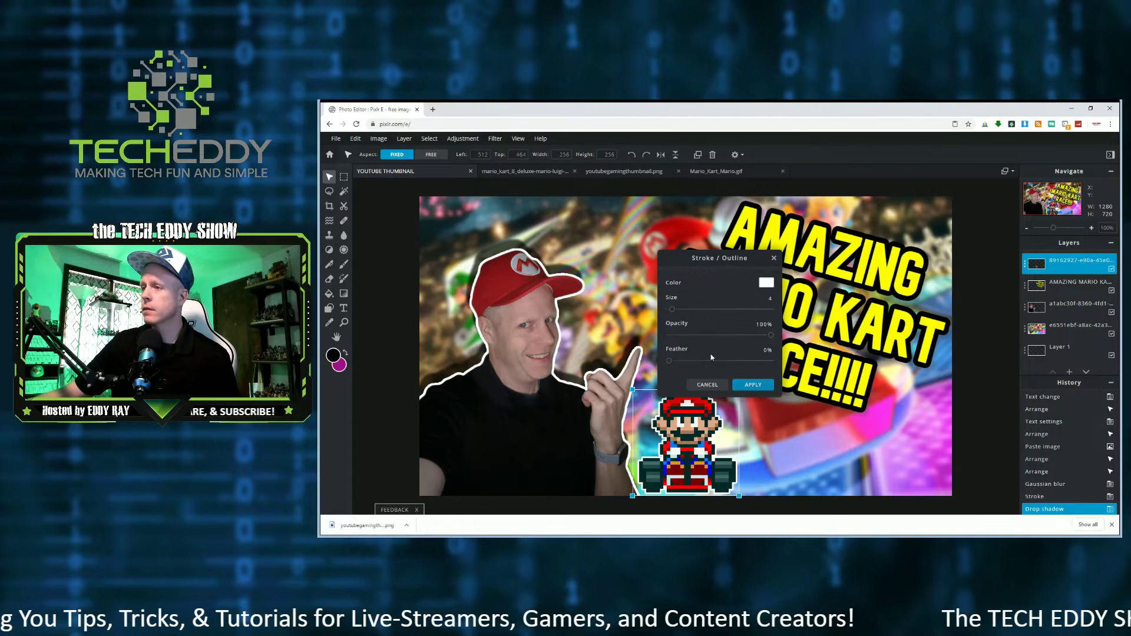
left_click(753, 386)
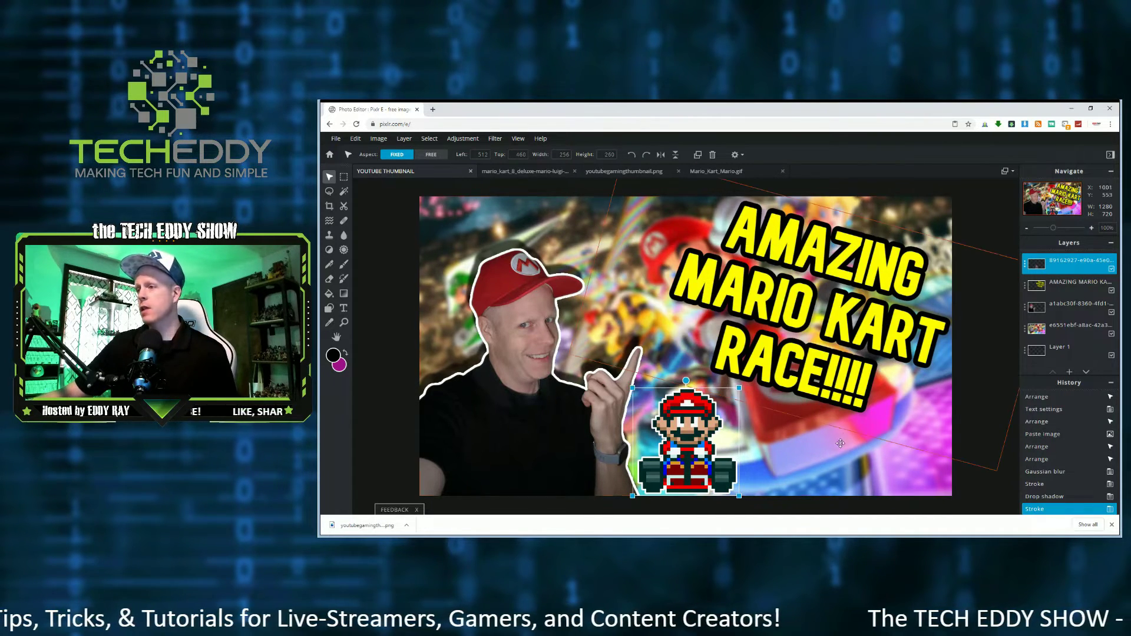
left_click(819, 459)
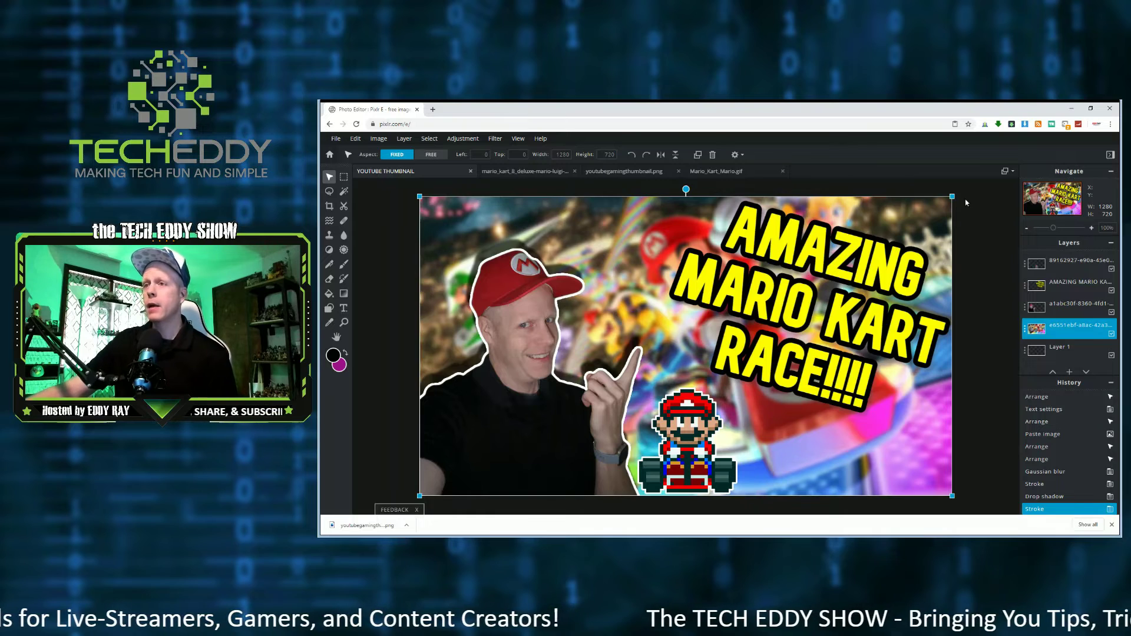
Save the finished thumbnail as a PNG named YOUTUBE THUMBNAIL COMPLETE and download it.
left_click(336, 139)
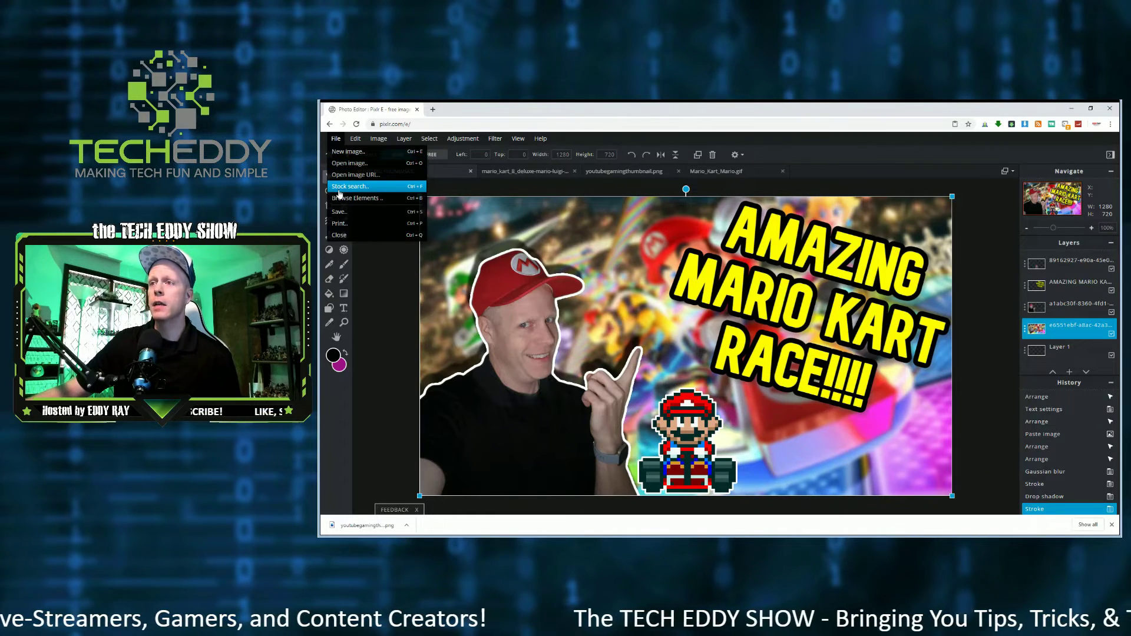
left_click(340, 212)
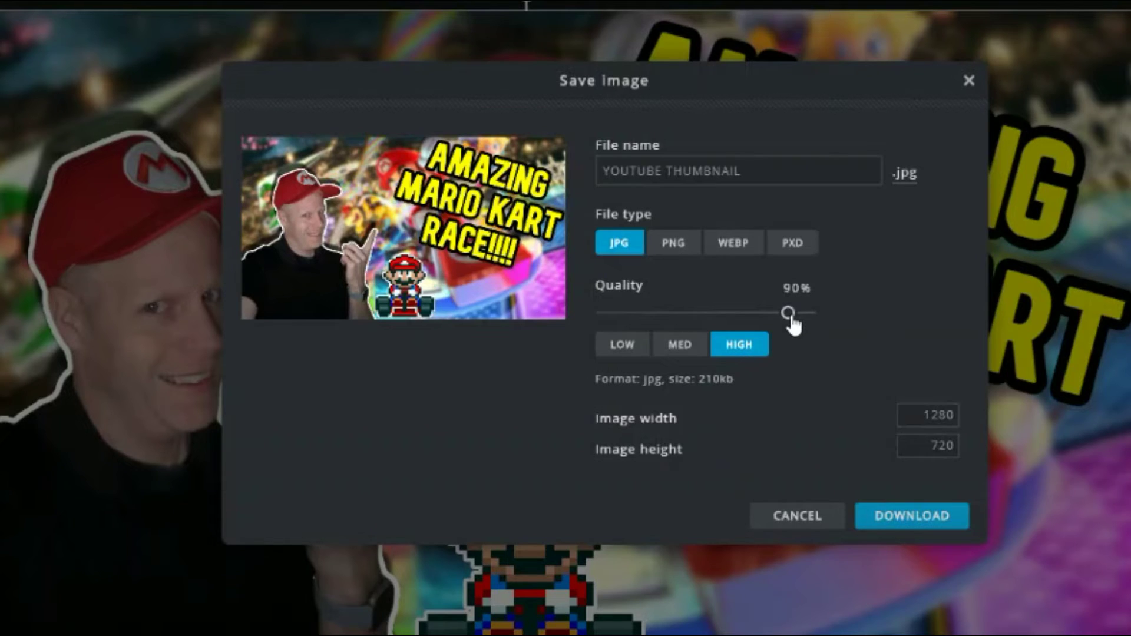
left_click_drag(791, 317, 829, 322)
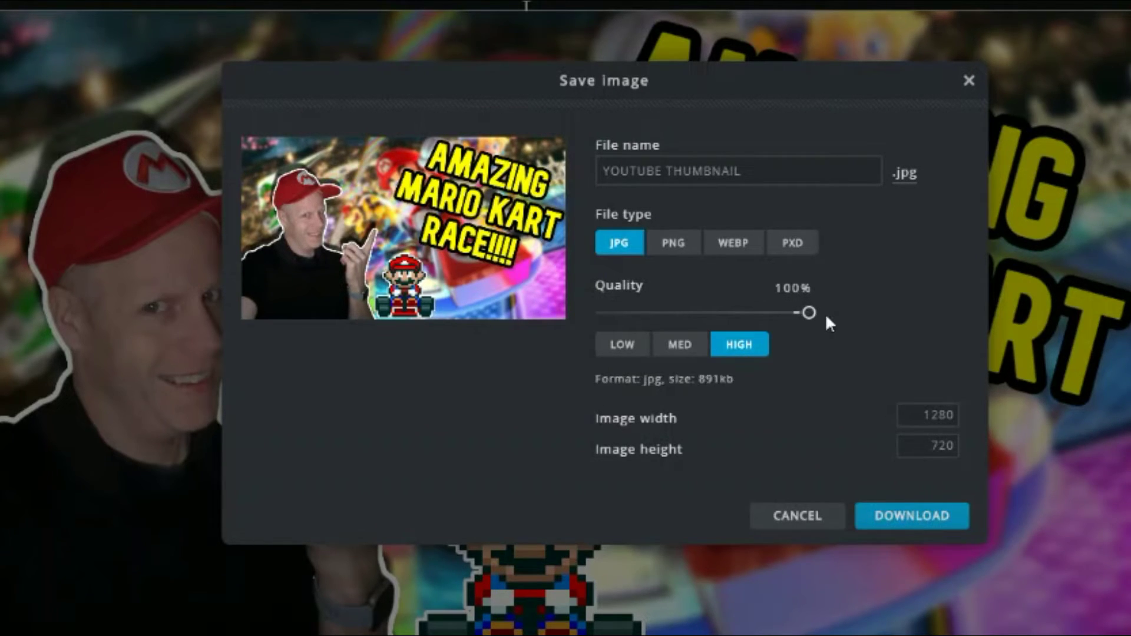
left_click(677, 251)
left_click(800, 170)
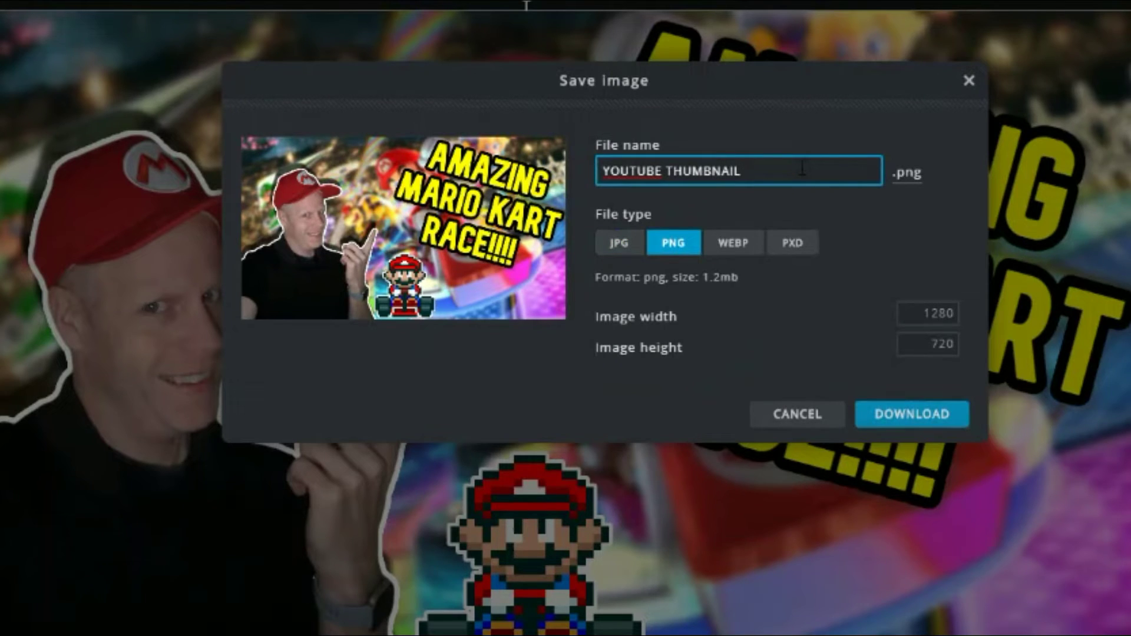
type("COMPLETE")
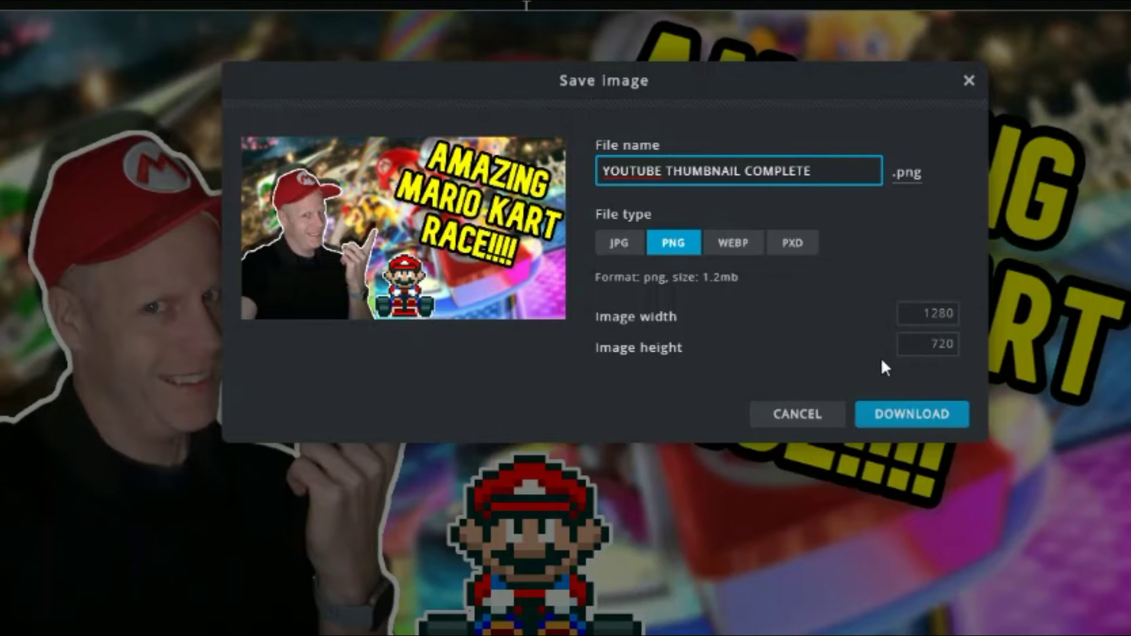
left_click(901, 420)
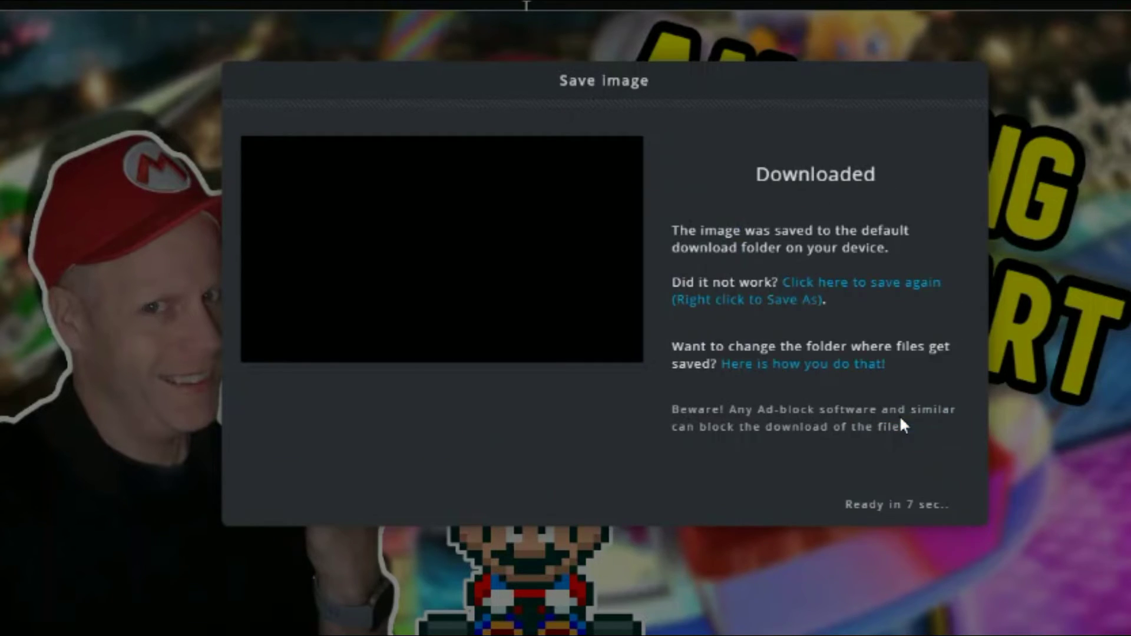